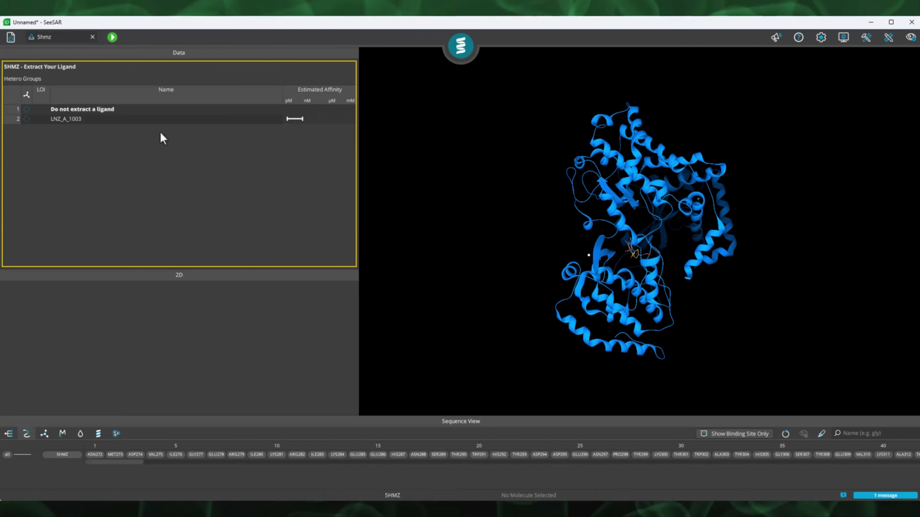
# Inspect the hetero group LNZ_A_1003 in the 5HMZ structure, mark it as the ligand and extract it.
pyautogui.click(116, 121)
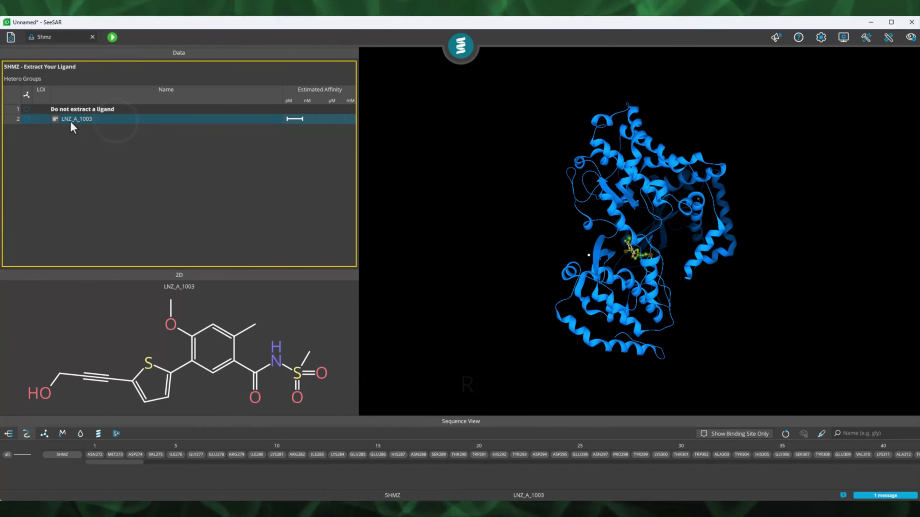
pyautogui.moveTo(488, 203); pyautogui.dragTo(612, 190, button='right')
pyautogui.scroll(5, 605, 196)
pyautogui.moveTo(538, 181); pyautogui.dragTo(577, 204, button='right')
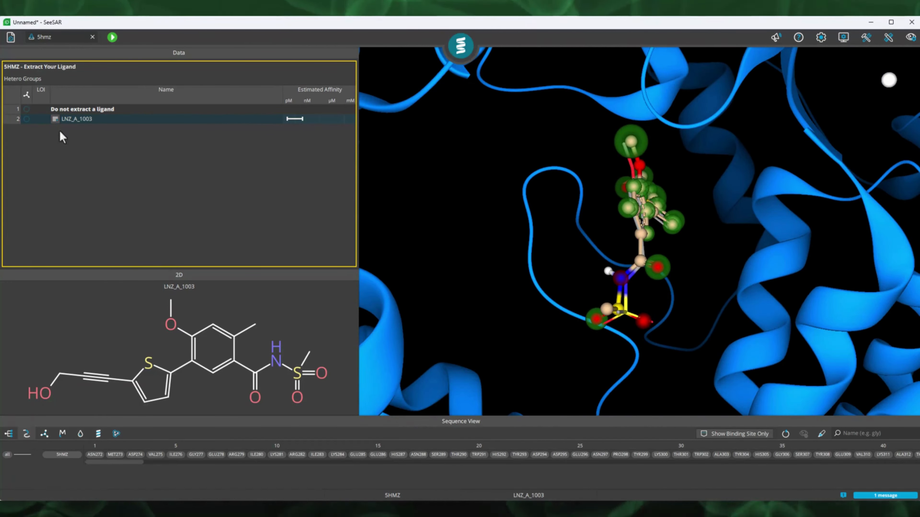
pyautogui.click(26, 119)
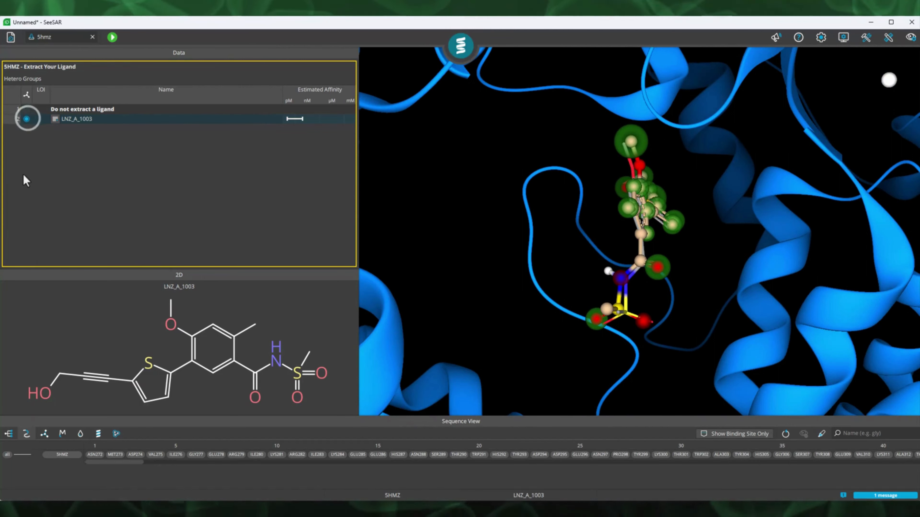
pyautogui.click(108, 39)
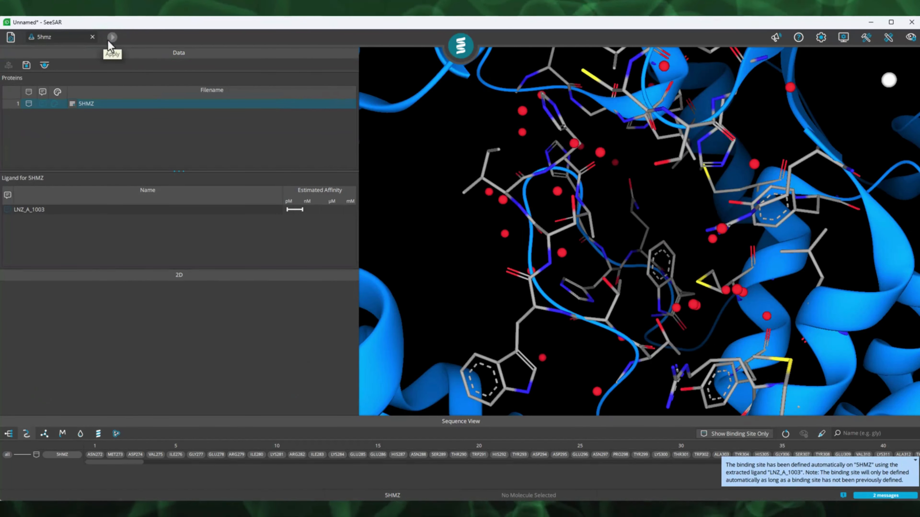
# Examine the binding site residues and water molecules of 5HMZ from several angles and distances.
pyautogui.scroll(-7, 409, 194)
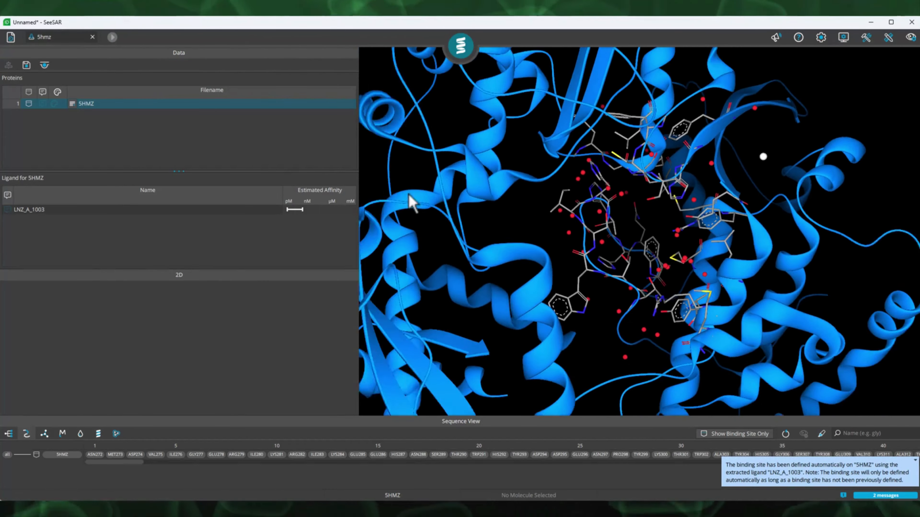
pyautogui.moveTo(418, 242); pyautogui.dragTo(404, 271)
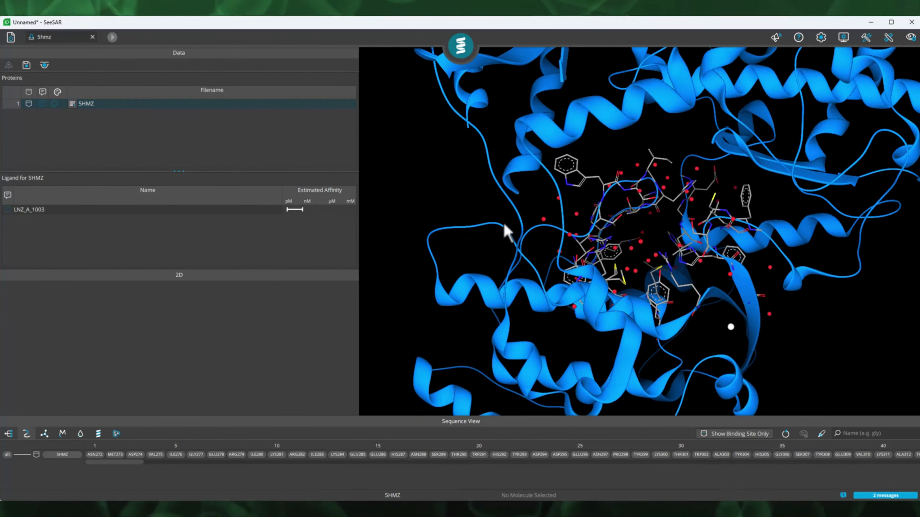
pyautogui.scroll(2, 503, 232)
pyautogui.moveTo(713, 207)
pyautogui.mouseDown()
pyautogui.moveTo(669, 210)
pyautogui.moveTo(728, 254)
pyautogui.moveTo(696, 214)
pyautogui.mouseUp()
pyautogui.scroll(3, 686, 205)
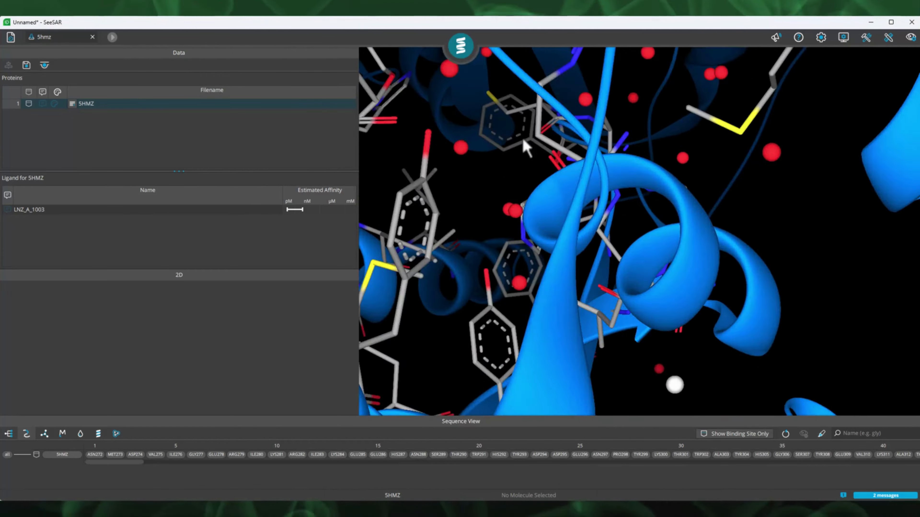
pyautogui.moveTo(522, 139); pyautogui.dragTo(607, 141)
pyautogui.scroll(-10, 608, 149)
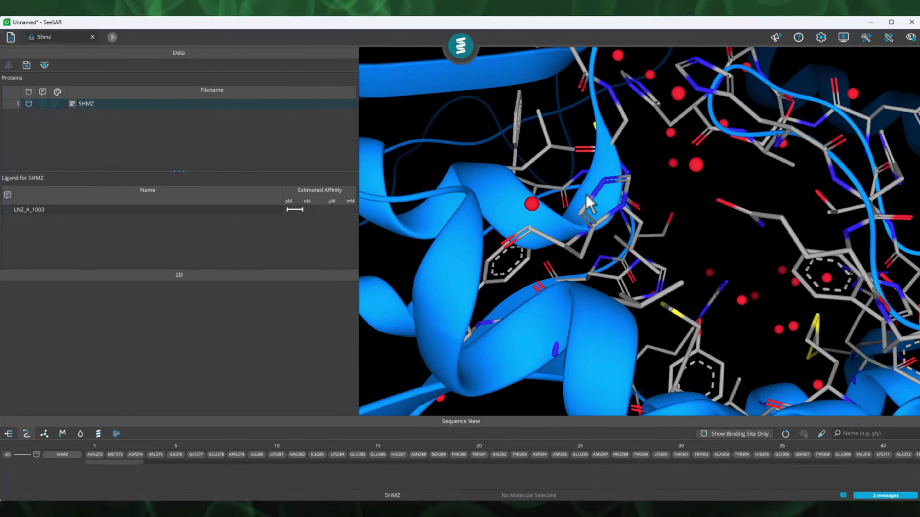
pyautogui.moveTo(700, 190)
pyautogui.mouseDown()
pyautogui.moveTo(743, 191)
pyautogui.moveTo(765, 228)
pyautogui.moveTo(766, 260)
pyautogui.moveTo(733, 284)
pyautogui.moveTo(670, 235)
pyautogui.moveTo(674, 246)
pyautogui.moveTo(700, 226)
pyautogui.mouseUp()
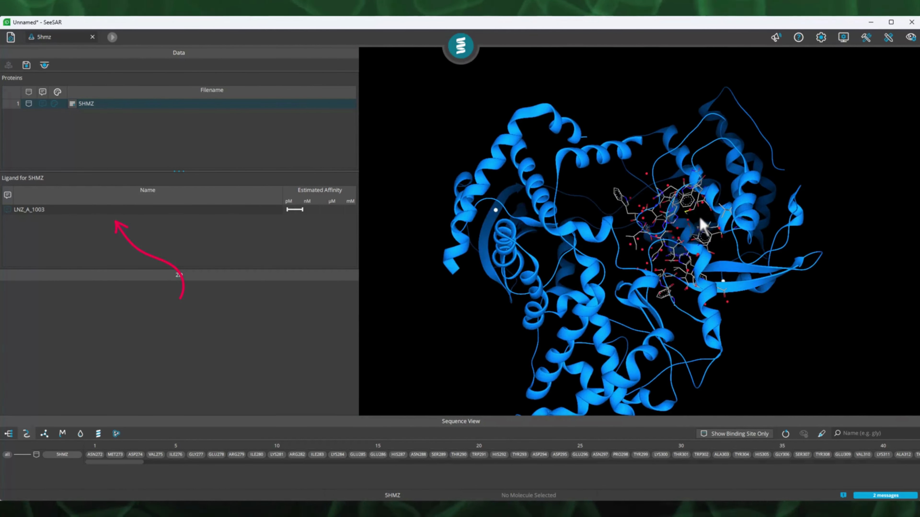
pyautogui.scroll(3, 700, 226)
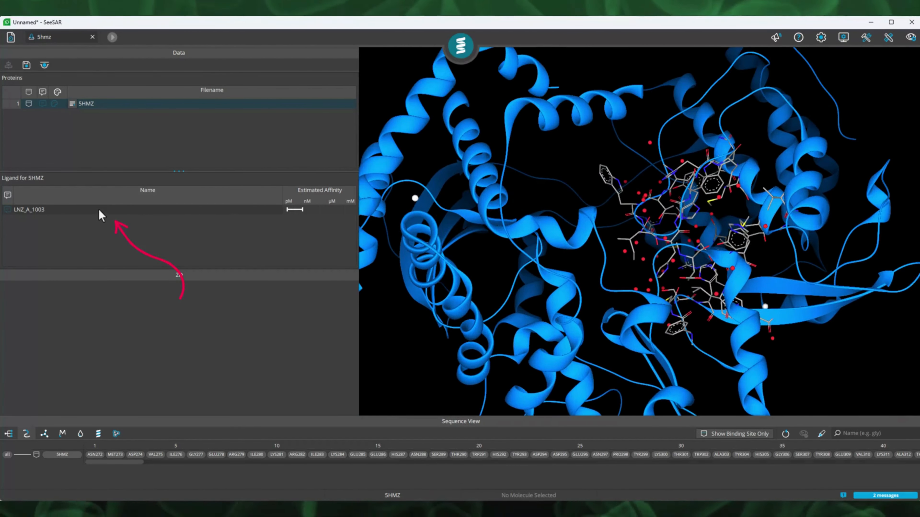
# Display the extracted ligand LNZ_A_1003 and examine how it sits in the protein's binding site.
pyautogui.click(315, 210)
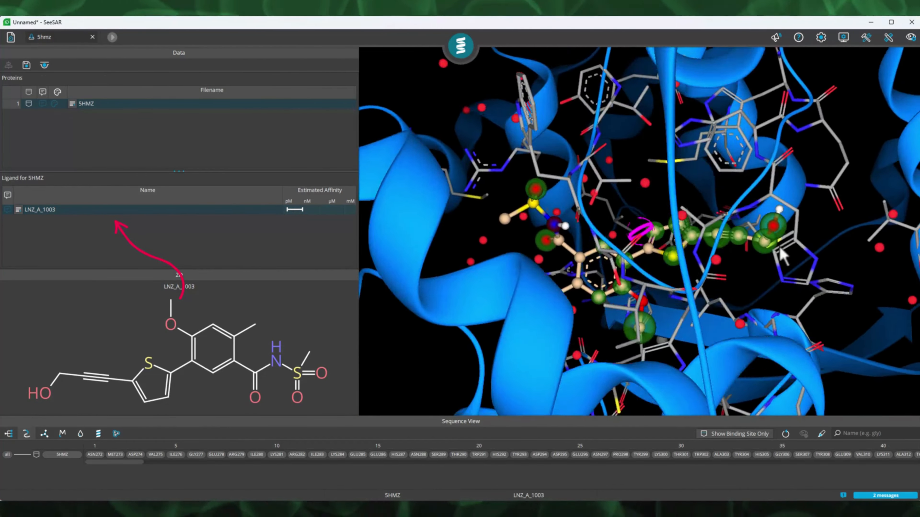
pyautogui.moveTo(780, 247); pyautogui.dragTo(732, 197)
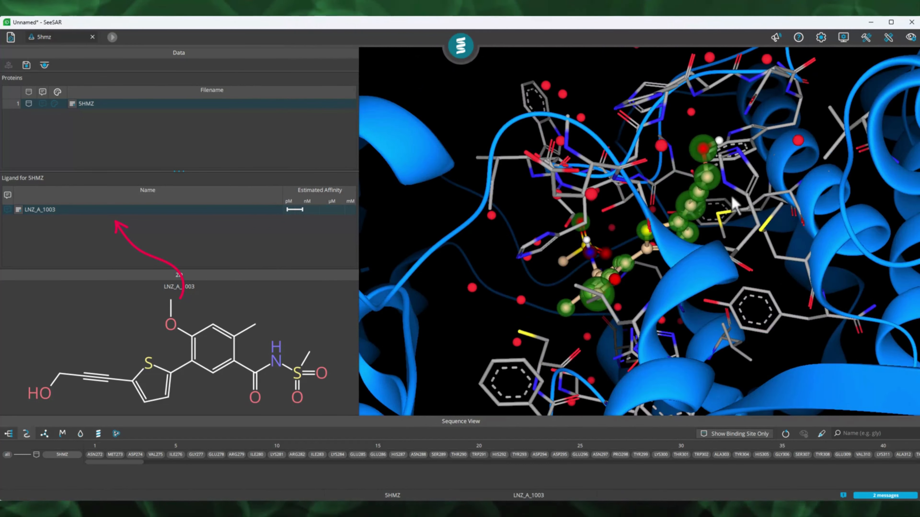
pyautogui.click(215, 209)
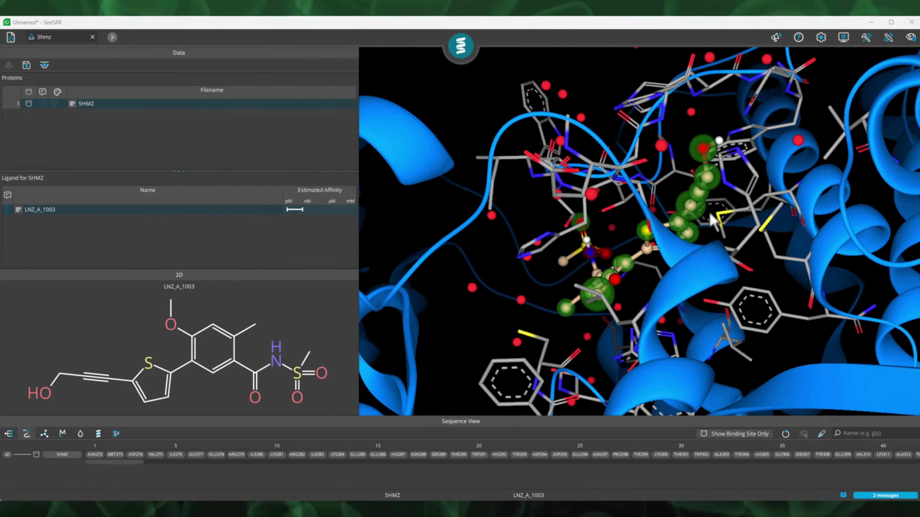
pyautogui.moveTo(709, 214); pyautogui.dragTo(666, 213)
pyautogui.scroll(-3, 665, 213)
pyautogui.moveTo(526, 262); pyautogui.dragTo(577, 254)
pyautogui.scroll(-5, 578, 246)
pyautogui.moveTo(502, 268); pyautogui.dragTo(710, 255)
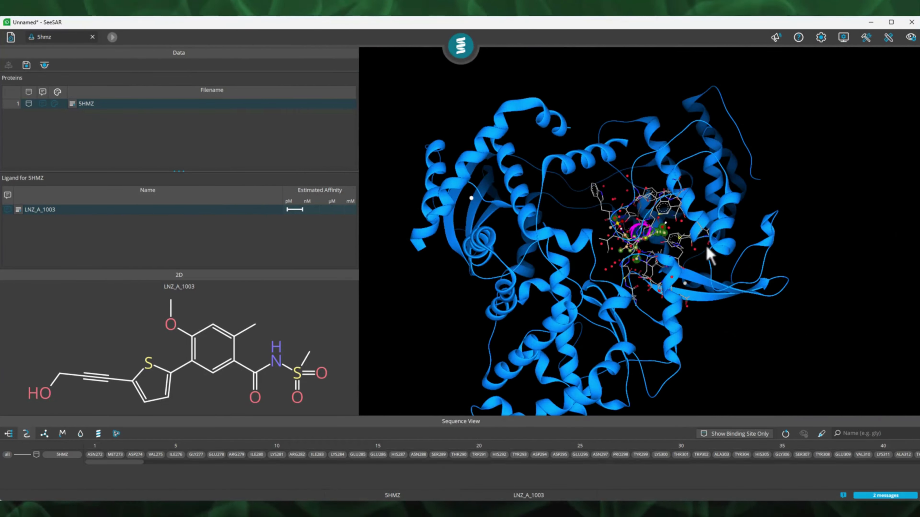
# Hide the secondary structure ribbon and all water molecules of 5HMZ.
pyautogui.click(103, 434)
pyautogui.click(68, 456)
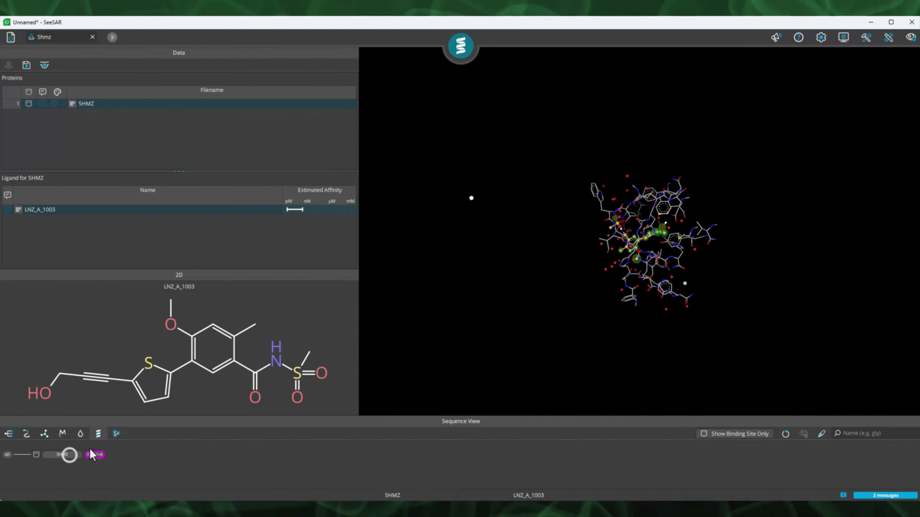
pyautogui.click(81, 433)
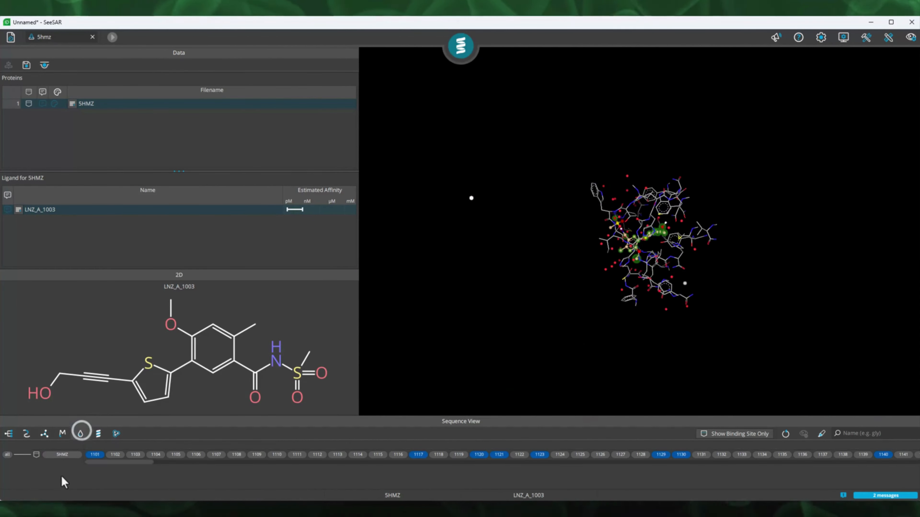
pyautogui.click(68, 455)
pyautogui.click(64, 455)
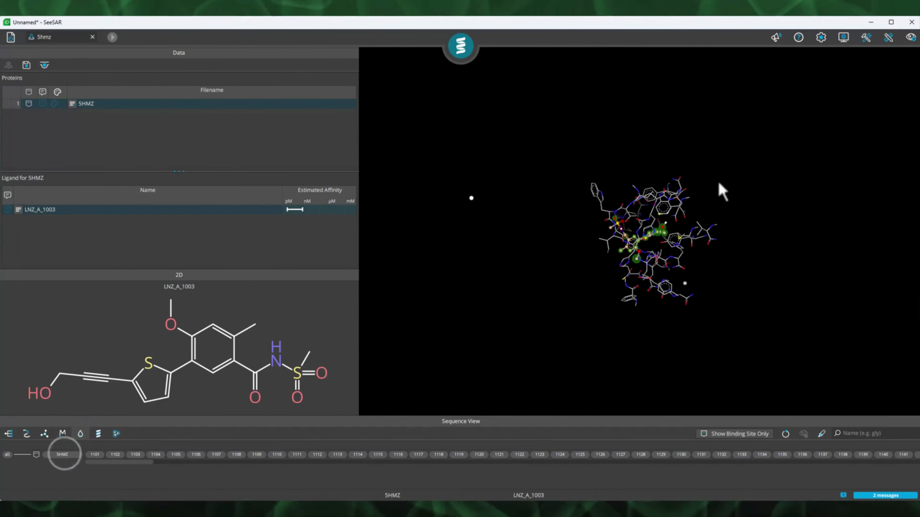
# Inspect the ligand LNZ_A_1003 within the binding site and add it to the Inspirator.
pyautogui.scroll(6, 718, 182)
pyautogui.moveTo(718, 182); pyautogui.dragTo(625, 175, button='right')
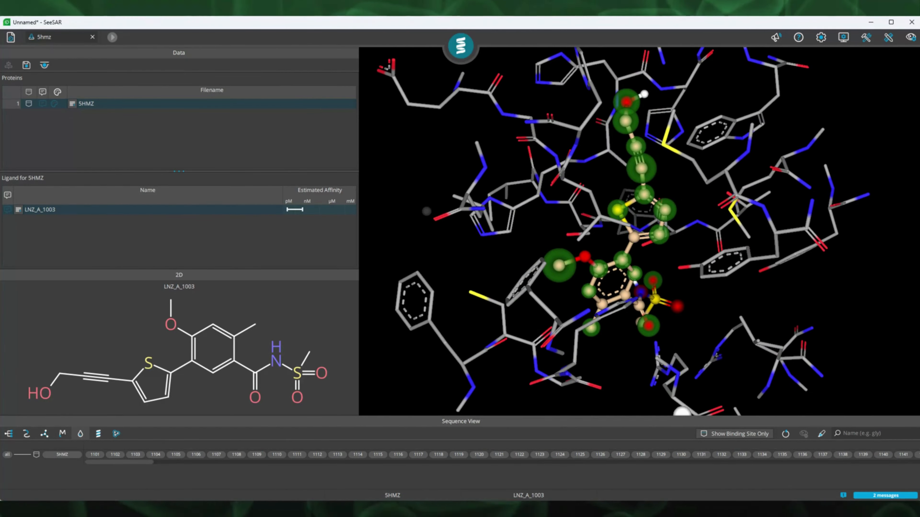
pyautogui.moveTo(513, 177); pyautogui.dragTo(675, 134, button='right')
pyautogui.scroll(1, 675, 133)
pyautogui.click(465, 47)
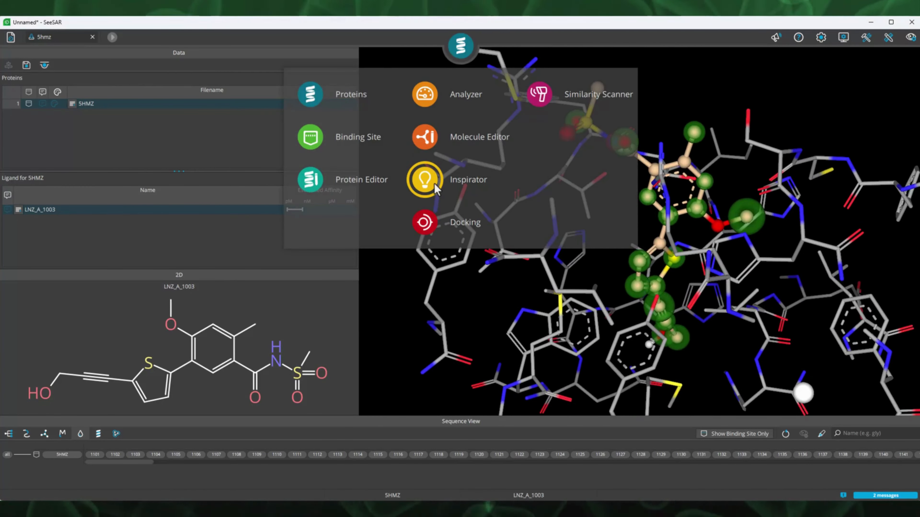
pyautogui.click(435, 42)
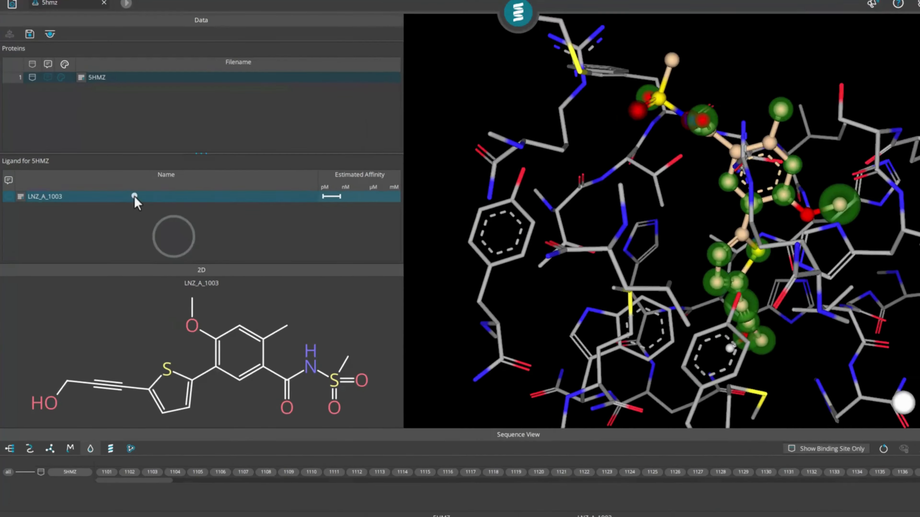
pyautogui.rightClick(119, 210)
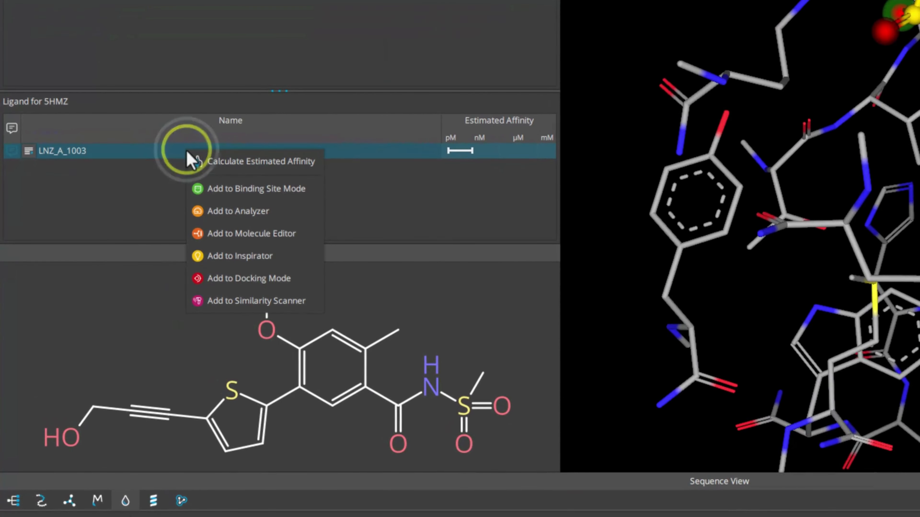
pyautogui.click(238, 259)
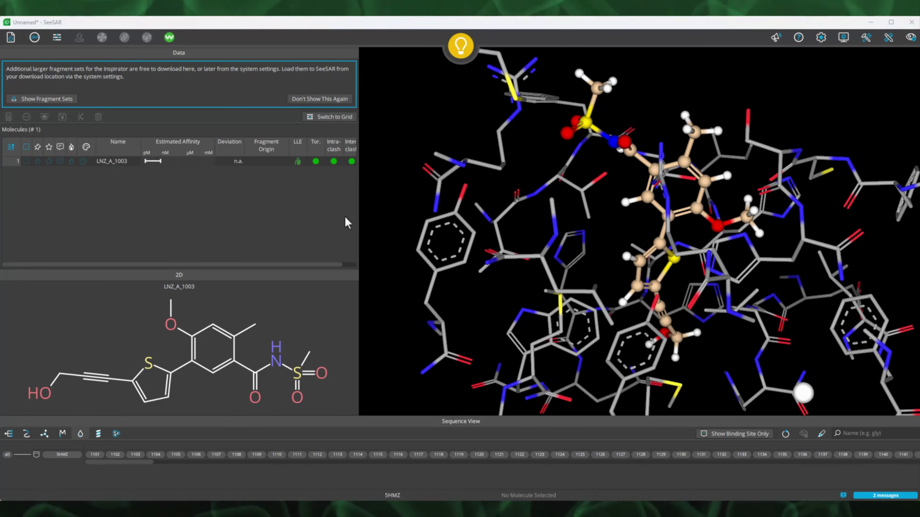
# Widen the data area to show all molecule columns and select LNZ_A_1003 in the molecule table.
pyautogui.moveTo(358, 216); pyautogui.dragTo(392, 215)
pyautogui.moveTo(585, 224); pyautogui.dragTo(518, 177)
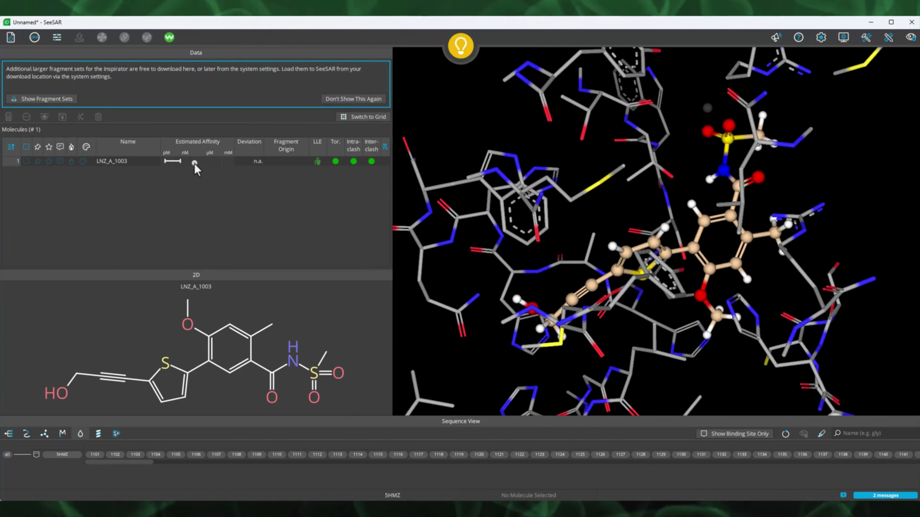
pyautogui.click(195, 164)
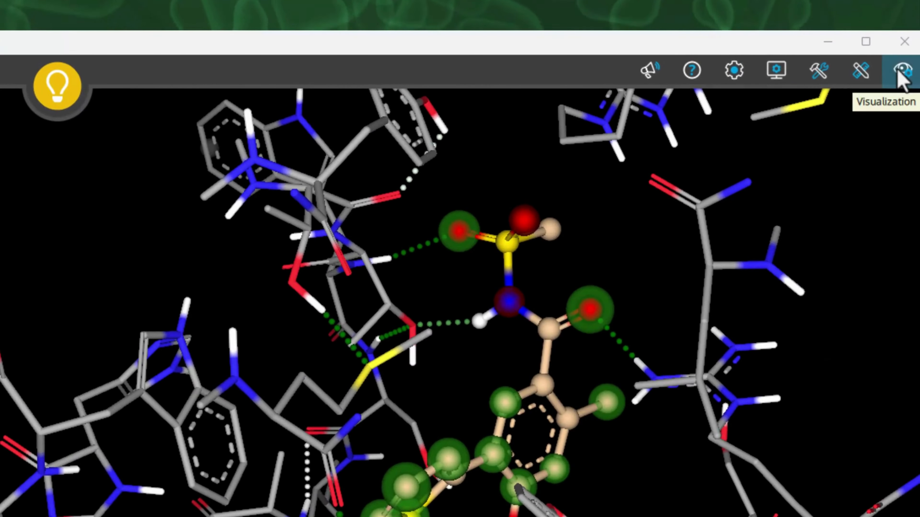
# Turn on Torsion Coloring in the visualization options and inspect the ligand's colored bonds.
pyautogui.click(901, 74)
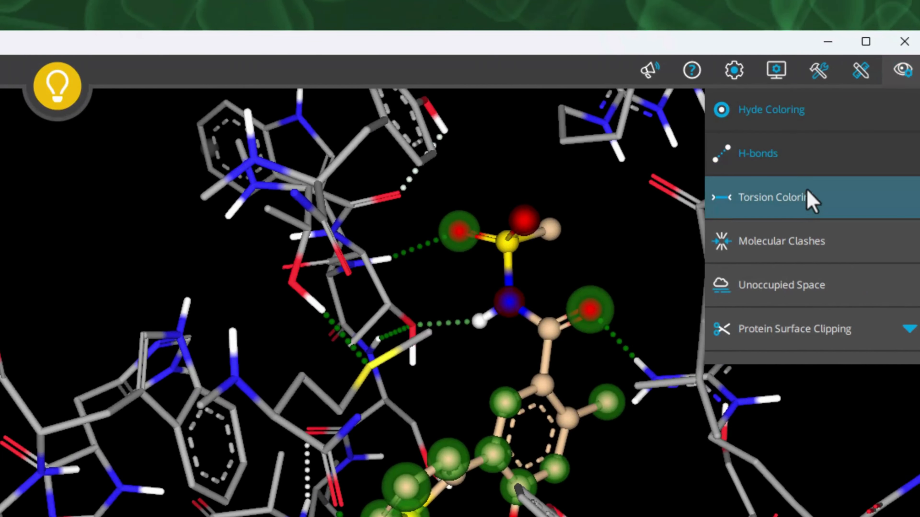
pyautogui.click(804, 197)
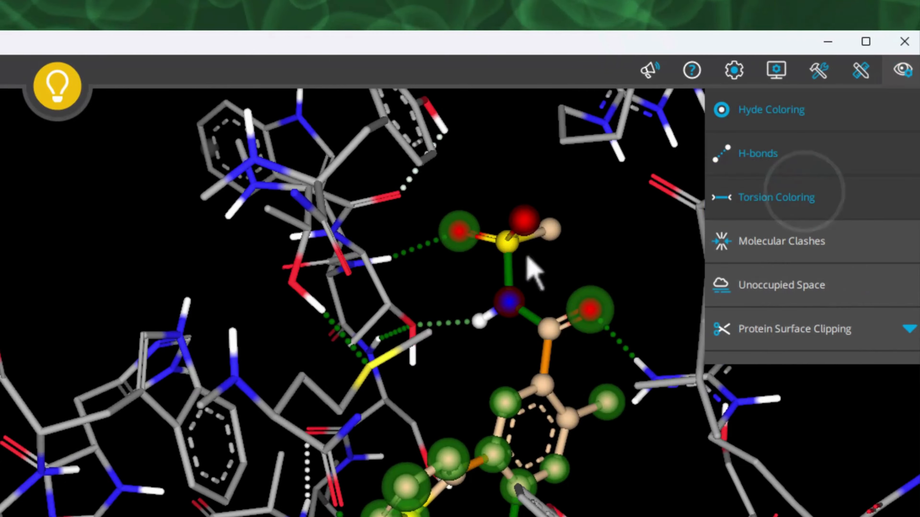
pyautogui.click(902, 70)
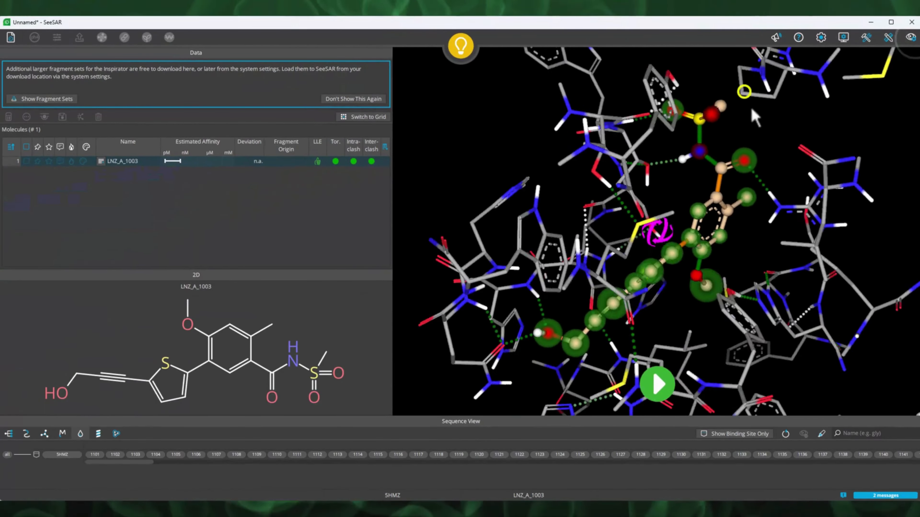
pyautogui.moveTo(803, 124); pyautogui.dragTo(742, 149)
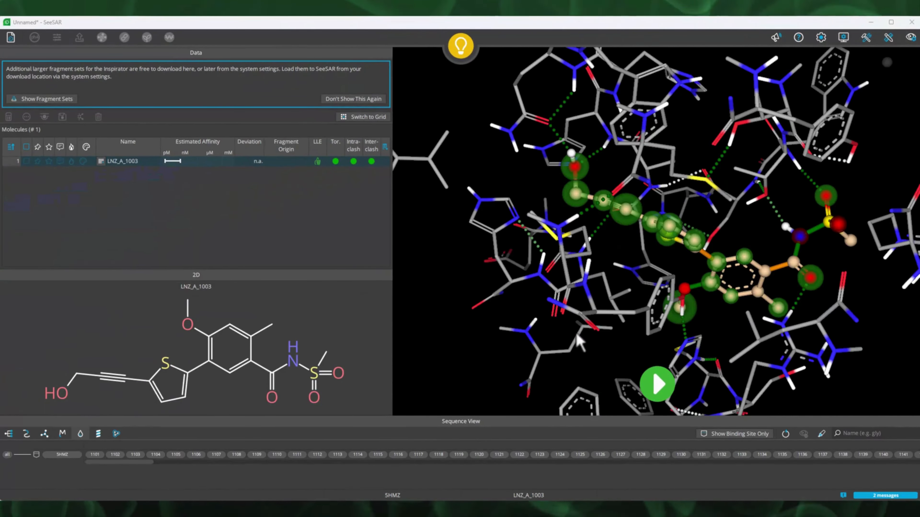
pyautogui.click(658, 385)
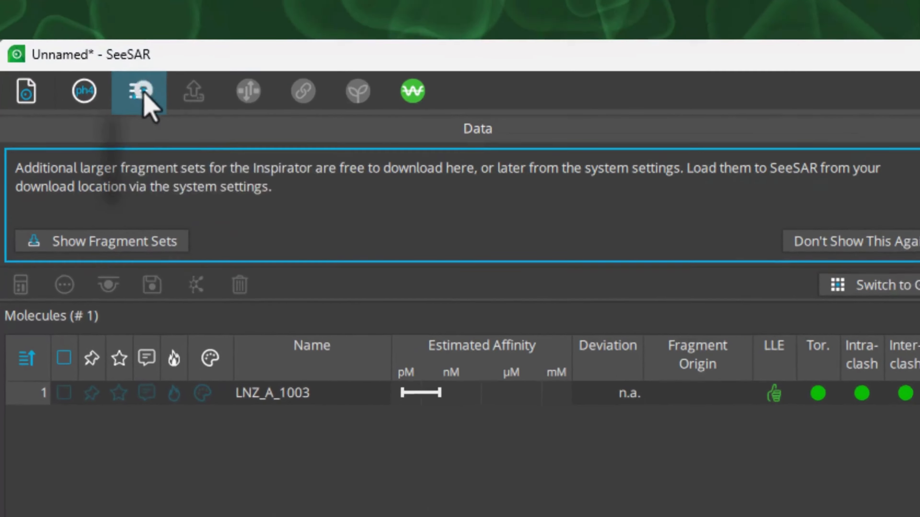
# Set the Inspirator's maximum number of solutions to 100.
pyautogui.click(58, 38)
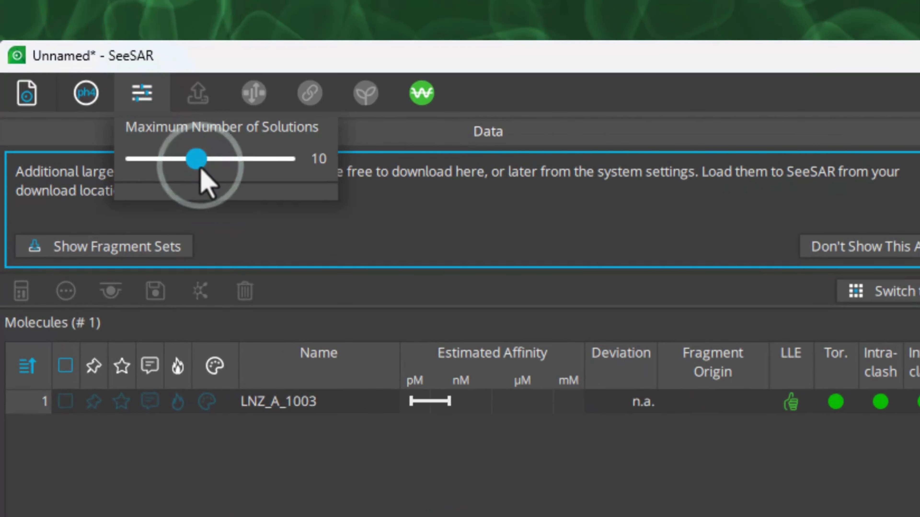
pyautogui.moveTo(200, 168); pyautogui.dragTo(207, 169)
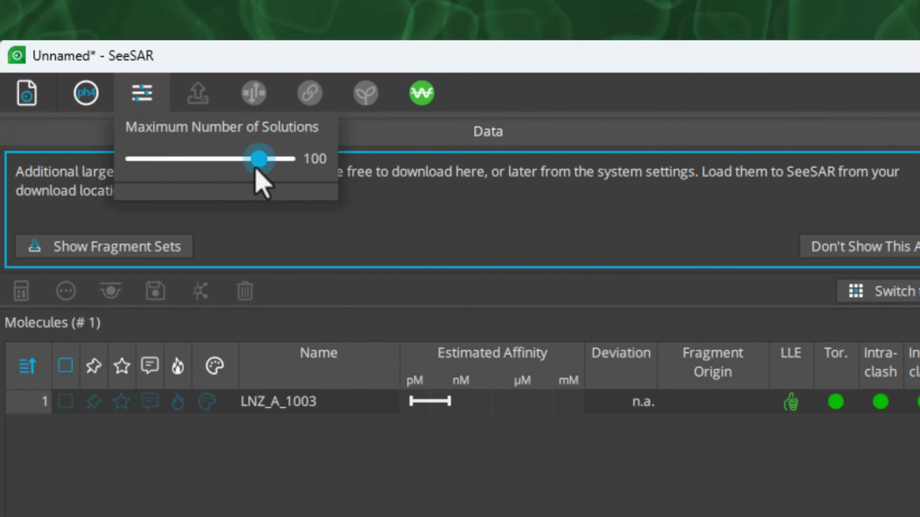
pyautogui.click(141, 94)
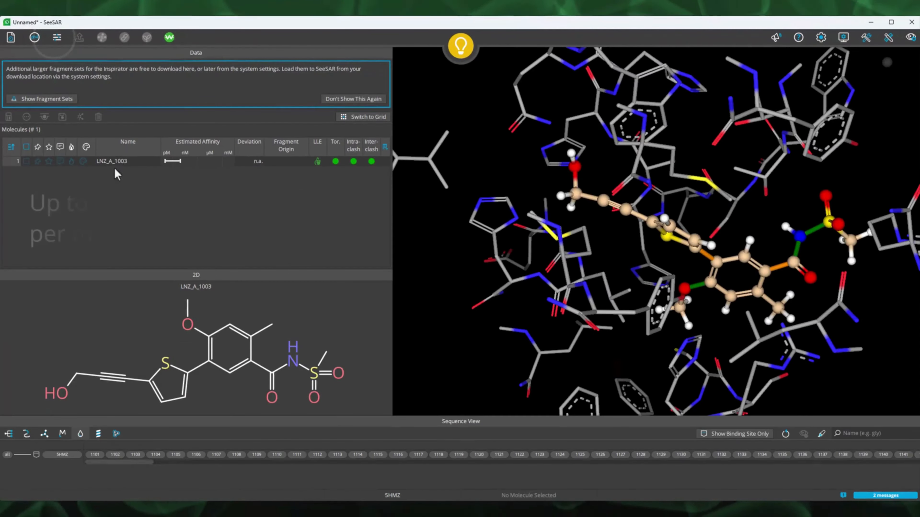
# Make the molecule table taller and slightly wider by resizing it against the 2D and 3D views.
pyautogui.click(177, 162)
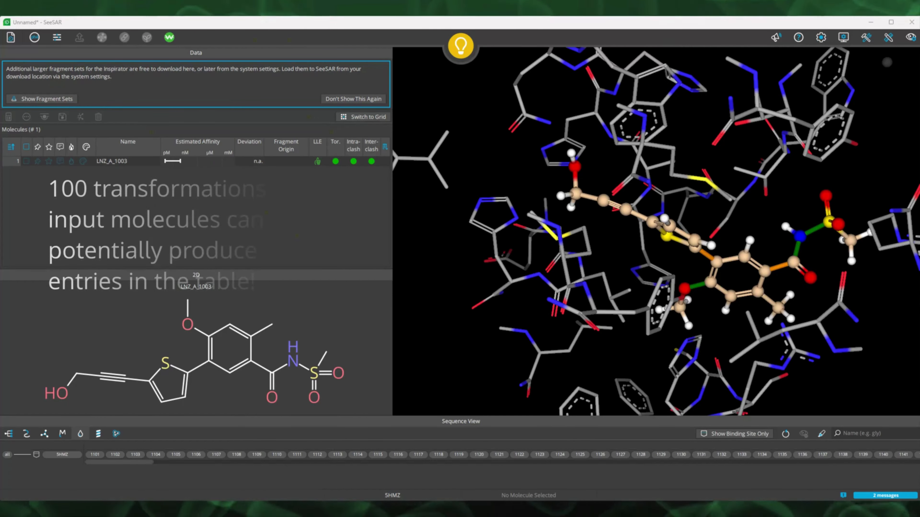
pyautogui.moveTo(173, 275); pyautogui.dragTo(167, 309)
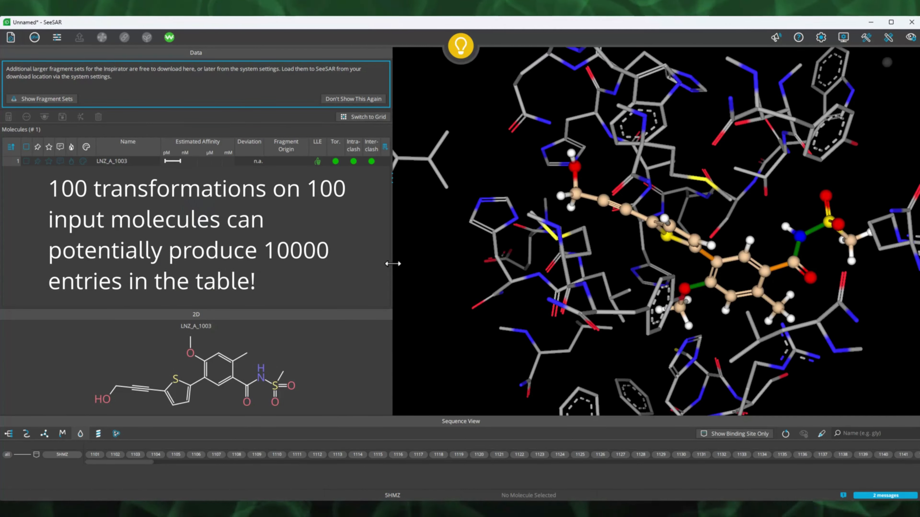
pyautogui.moveTo(398, 267); pyautogui.dragTo(402, 270)
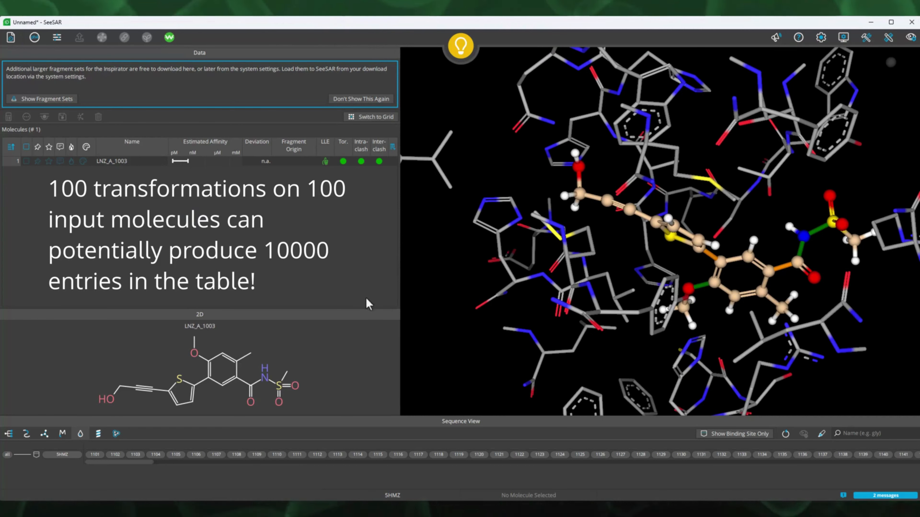
# Run Analoging on LNZ_A_1003 in the Inspirator to generate new analogs in the binding site.
pyautogui.moveTo(447, 312); pyautogui.dragTo(447, 306)
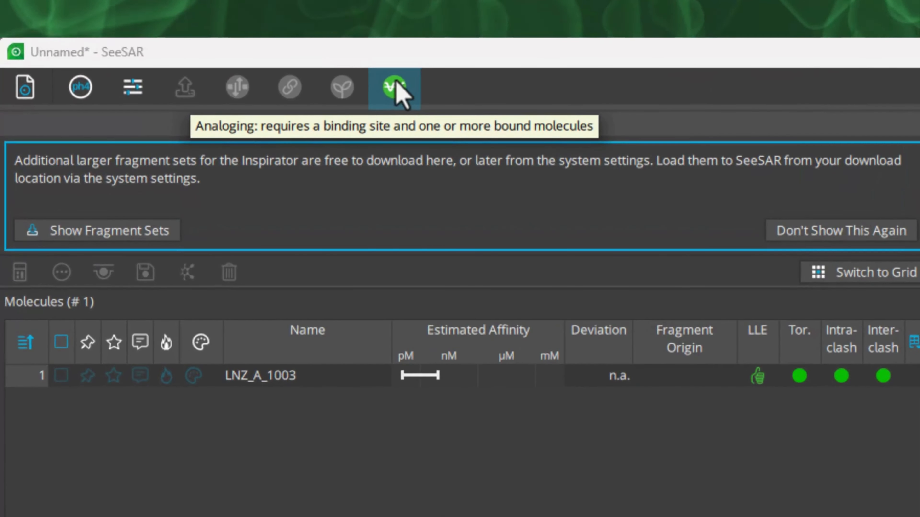
pyautogui.click(395, 87)
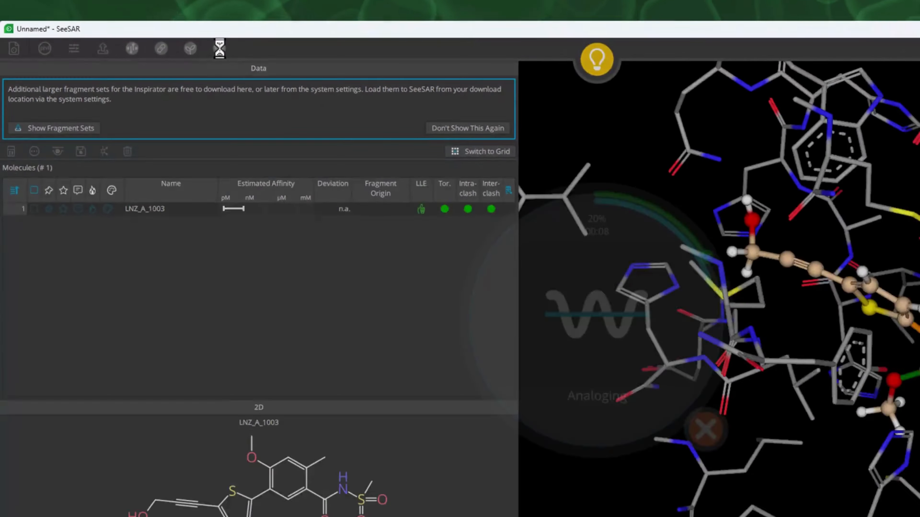
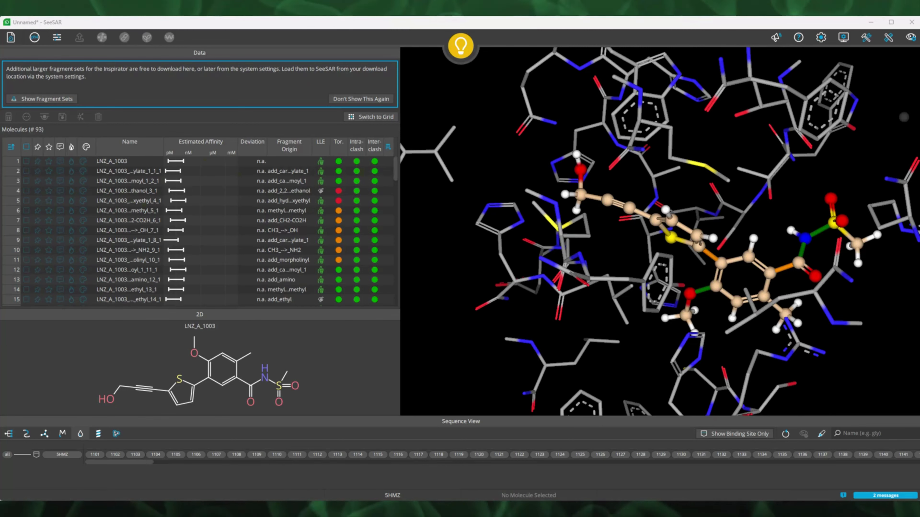
# Inspect the generated analogs add_carboxylate_1_1_1, add_carboxylate_1_8_1 and add_amino_12_1 in the 2D and 3D views.
pyautogui.moveTo(531, 303)
pyautogui.mouseDown()
pyautogui.moveTo(569, 306)
pyautogui.moveTo(569, 277)
pyautogui.moveTo(633, 260)
pyautogui.mouseUp()
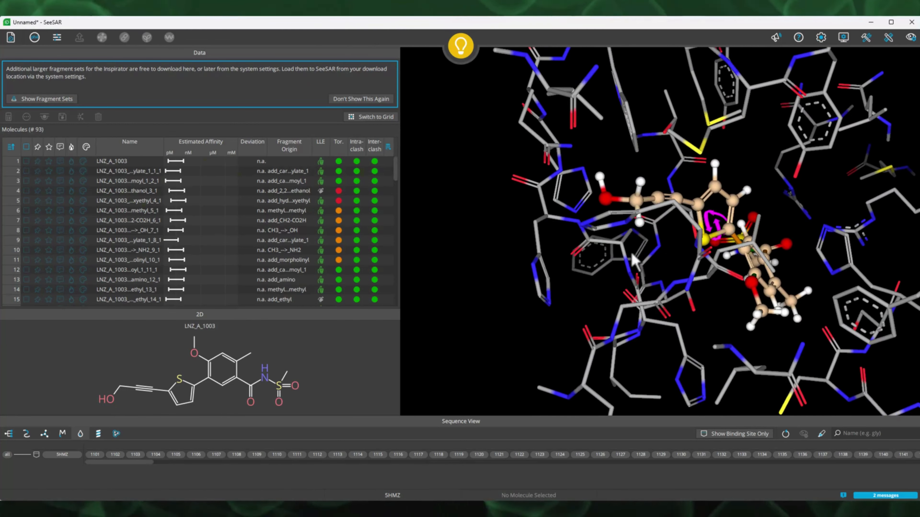
pyautogui.click(189, 164)
pyautogui.click(181, 237)
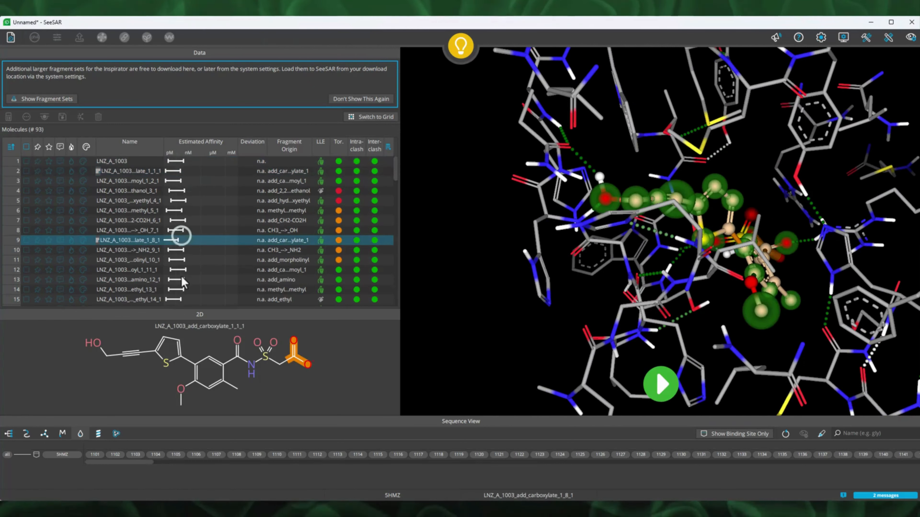
pyautogui.click(181, 277)
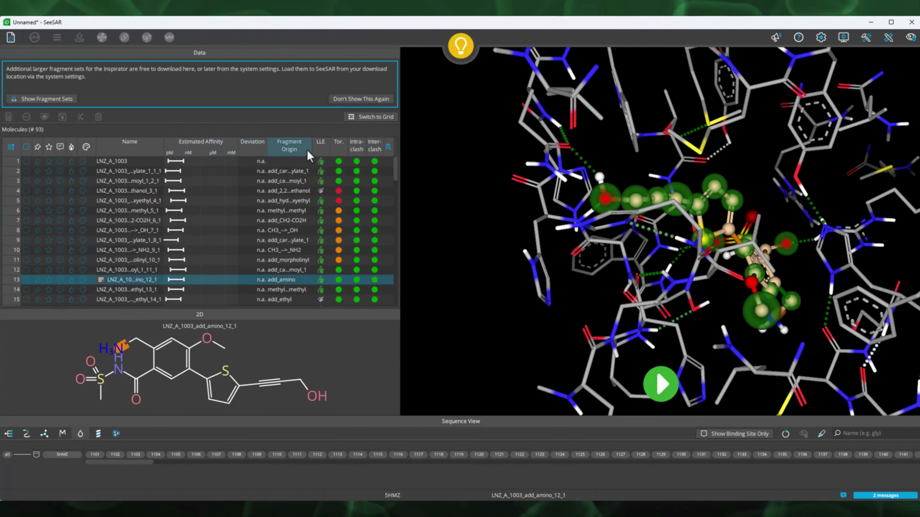
# Sort the molecule table by Estimated Affinity with the strongest predicted binders first and look through the ranking.
pyautogui.click(211, 153)
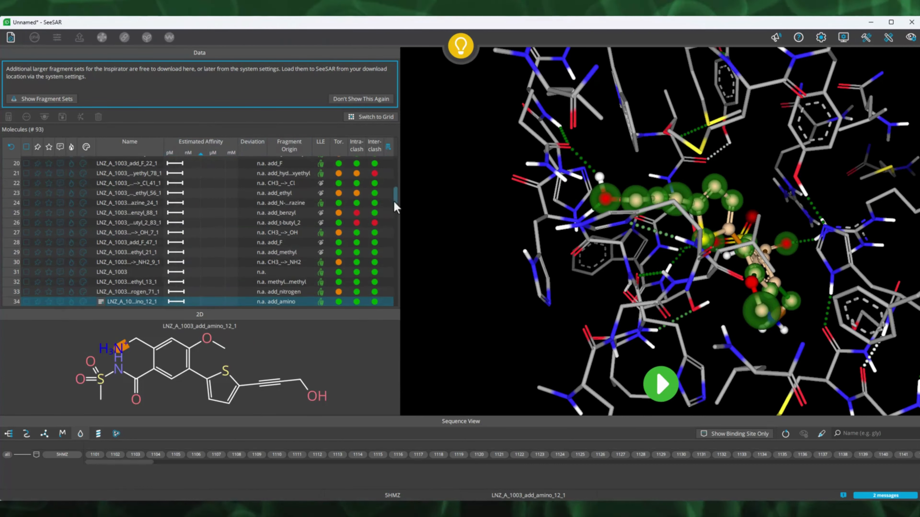
pyautogui.moveTo(396, 206); pyautogui.dragTo(399, 146)
pyautogui.scroll(-10, 203, 143)
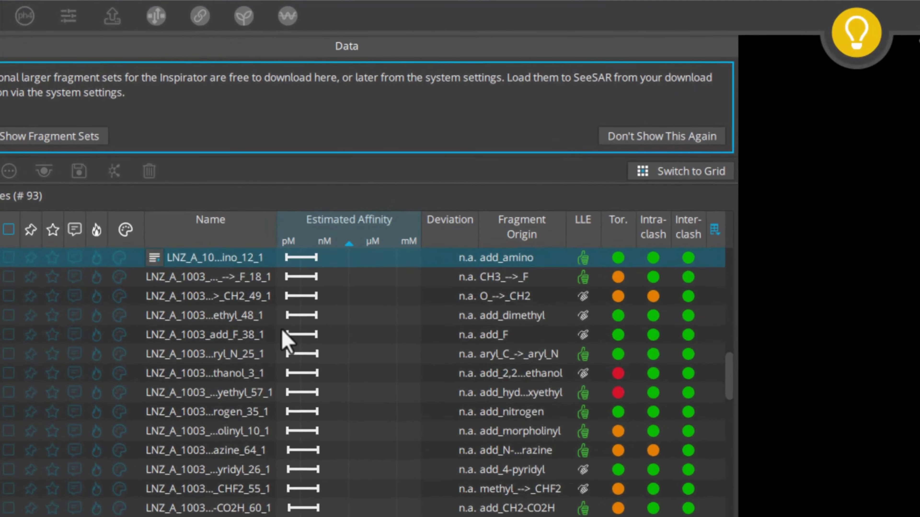
pyautogui.scroll(15, 284, 339)
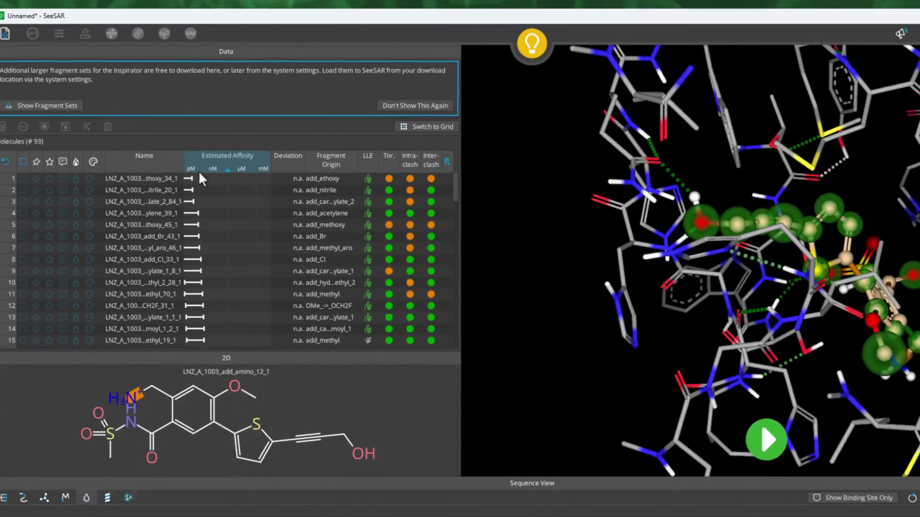
# View the top-ranked analogs add_nitrile_20_1, add_Br_43_1 and add_hydroxymethyl_2_28_1 in the binding site.
pyautogui.click(296, 258)
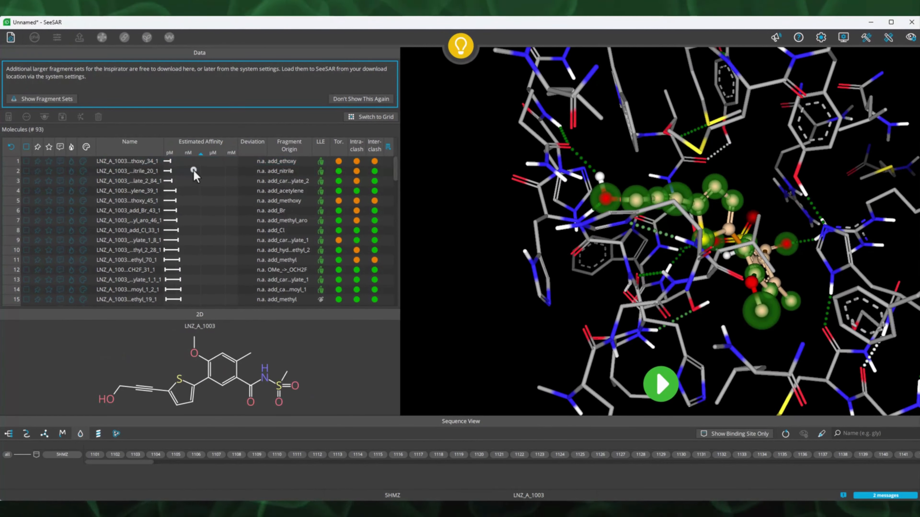
pyautogui.click(193, 171)
pyautogui.click(191, 212)
pyautogui.click(196, 252)
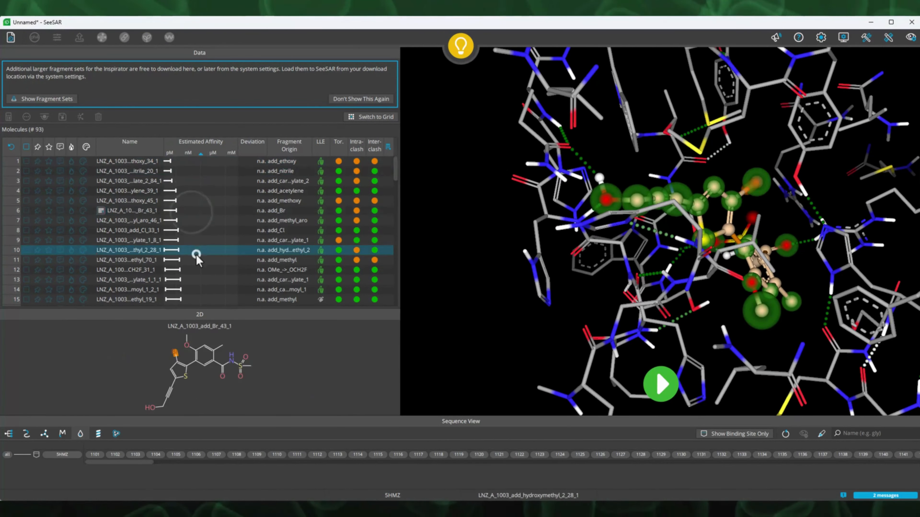
# Locate the original ligand LNZ_A_1003 in the affinity ranking and examine its pose in the binding site.
pyautogui.scroll(-6, 196, 256)
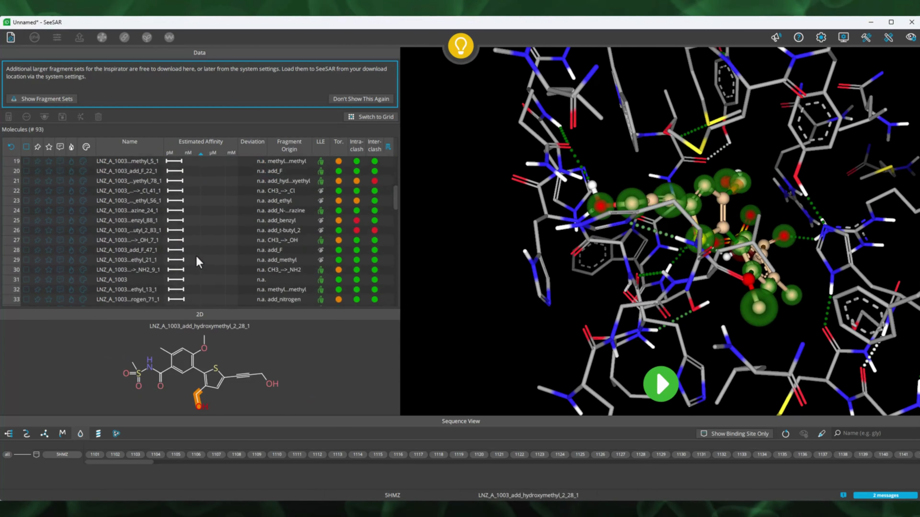
pyautogui.scroll(-1, 196, 256)
pyautogui.click(131, 272)
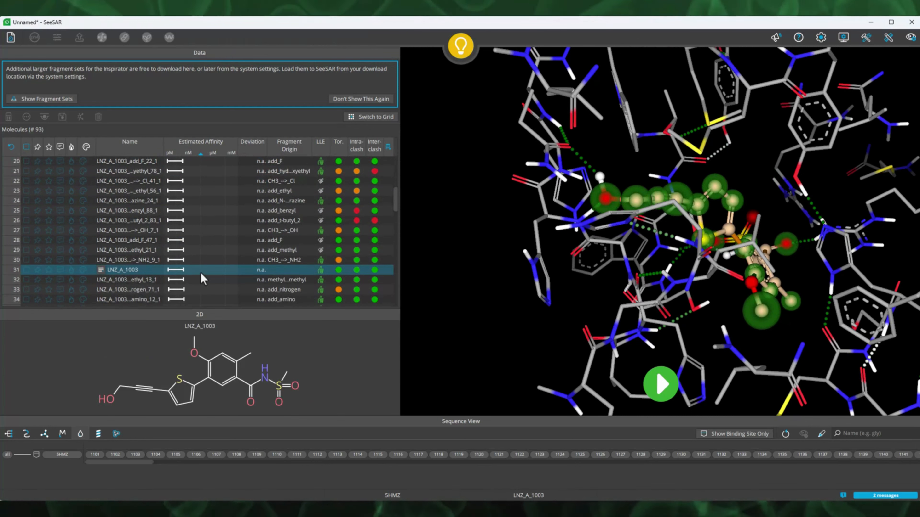
pyautogui.moveTo(601, 190); pyautogui.dragTo(503, 219)
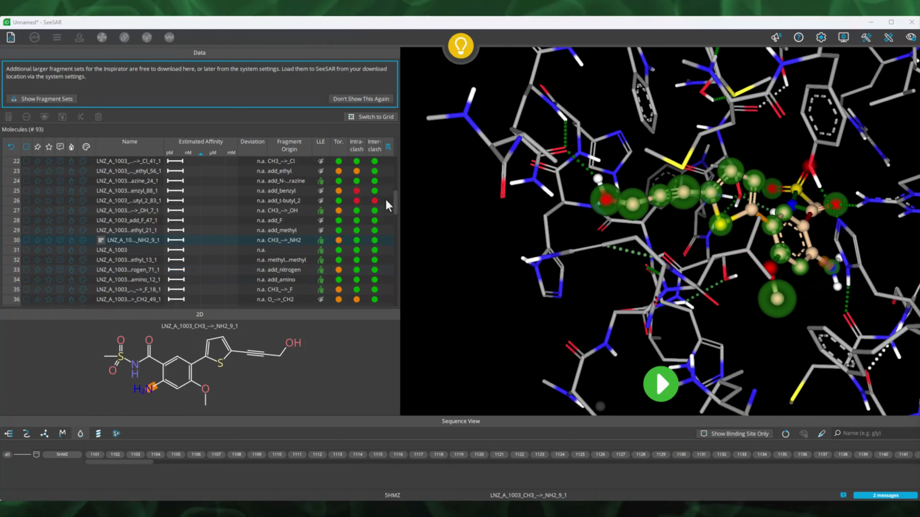
# Select the original ligand LNZ_A_1003 in the table and pin it for display alongside other molecules.
pyautogui.scroll(2, 362, 213)
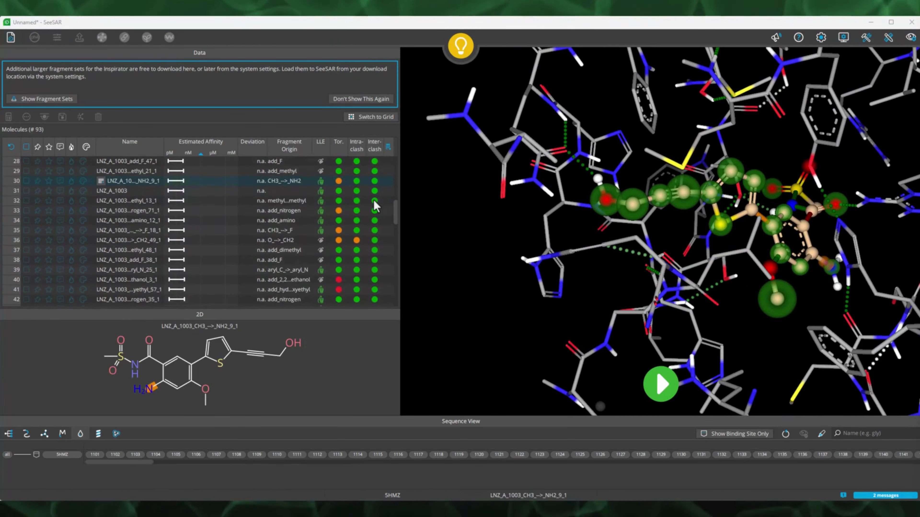
pyautogui.scroll(-1, 257, 234)
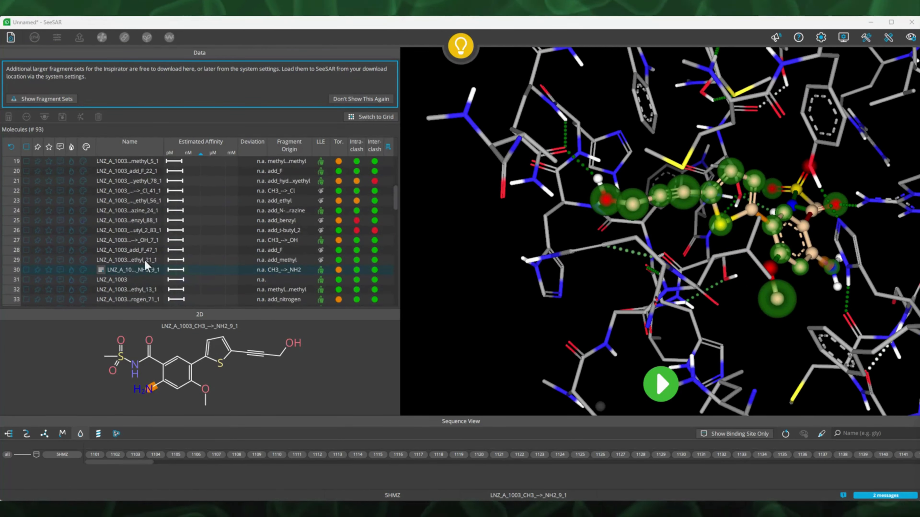
pyautogui.click(131, 280)
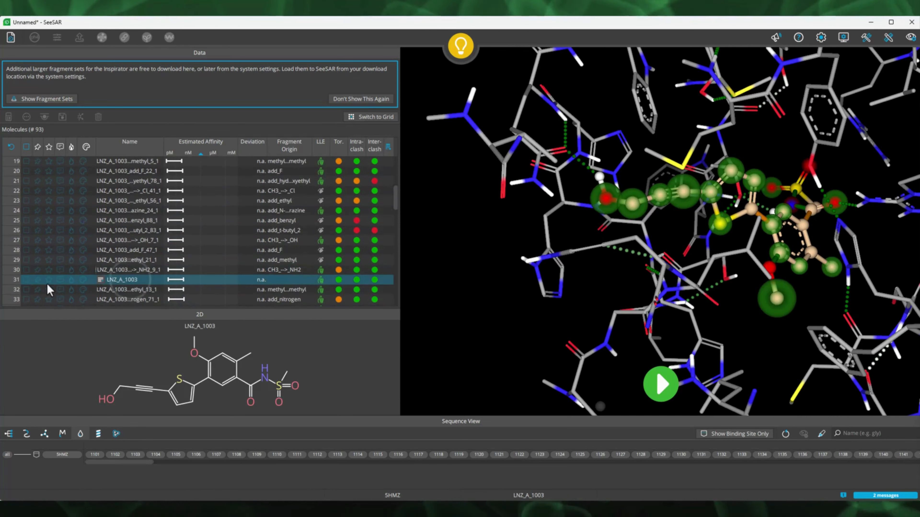
pyautogui.click(37, 280)
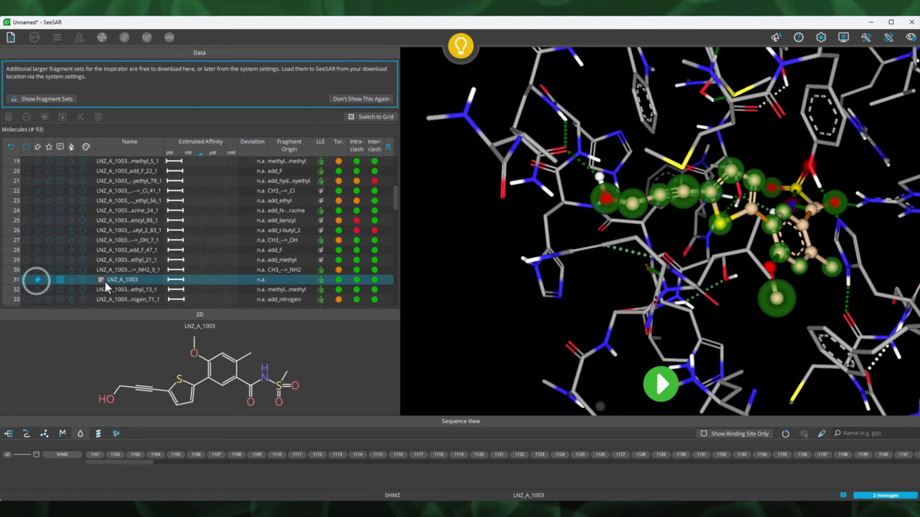
# Change the color of the pinned LNZ_A_1003 to bright green (#55ff00).
pyautogui.moveTo(579, 232); pyautogui.dragTo(569, 275)
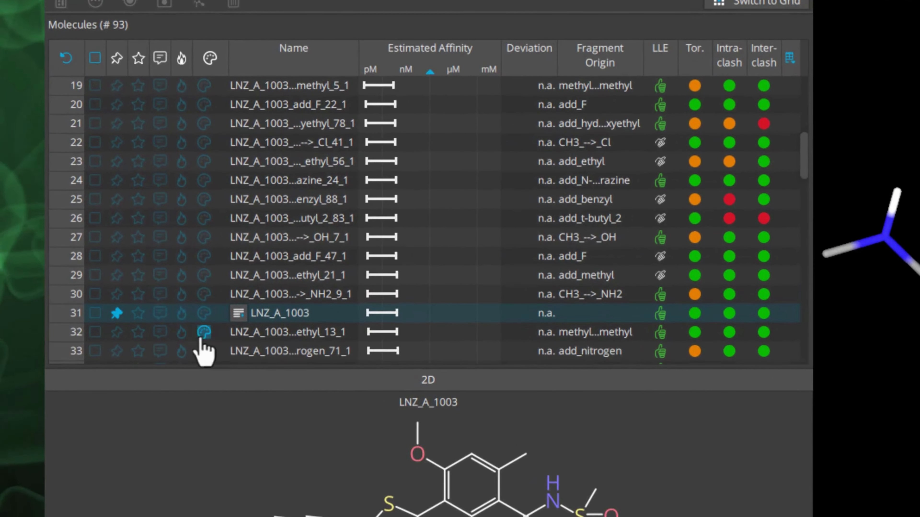
pyautogui.click(202, 315)
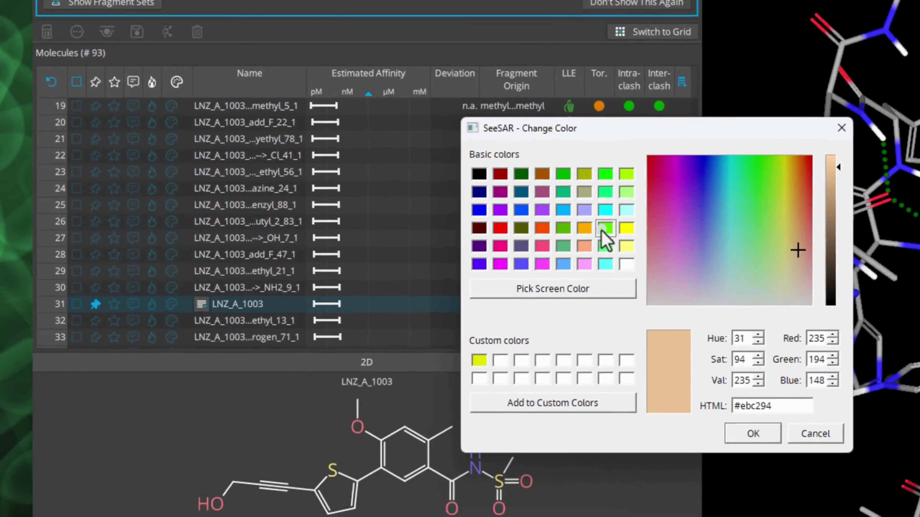
pyautogui.click(702, 226)
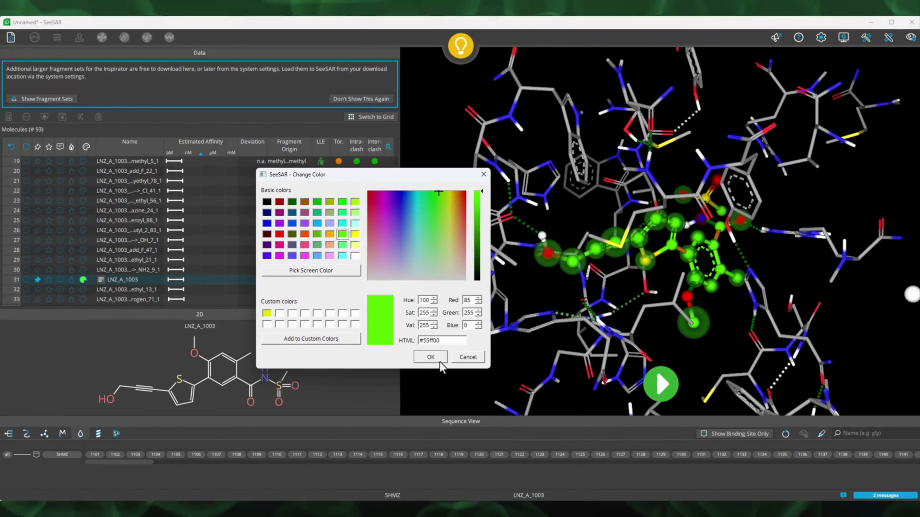
pyautogui.click(871, 462)
# Compare add_ethyl_56_1, CH3_->_OH_7_1 and add_N-Me_piperazine_24_1 with the pinned green ligand in 3D.
pyautogui.scroll(4, 556, 195)
pyautogui.moveTo(557, 194); pyautogui.dragTo(555, 153, button='right')
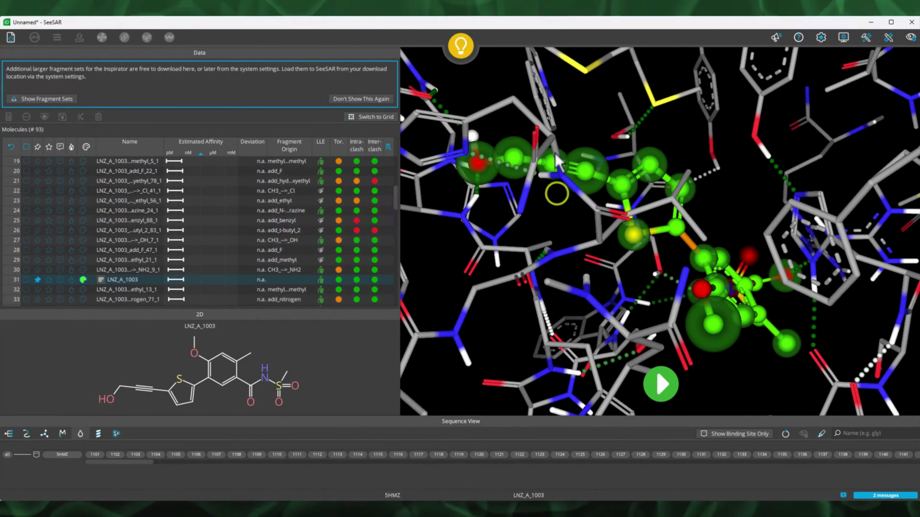
pyautogui.click(149, 201)
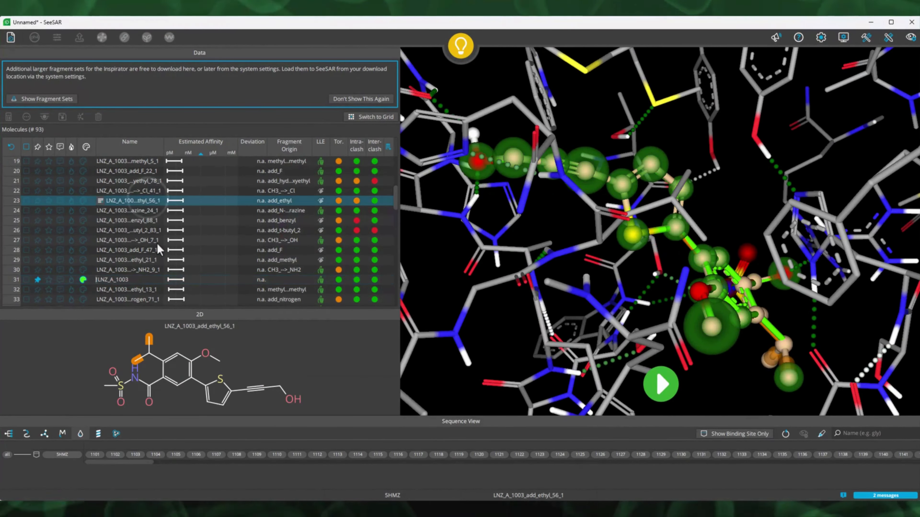
pyautogui.click(157, 242)
pyautogui.click(210, 208)
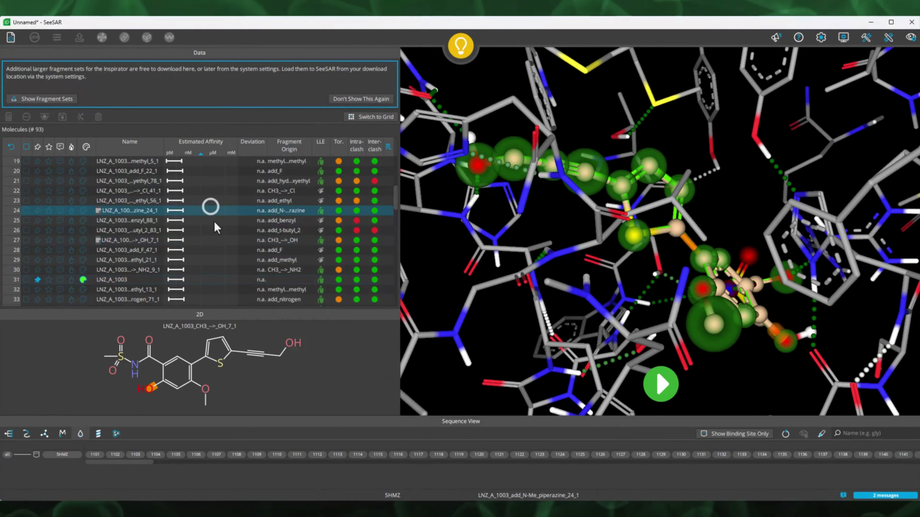
# Compare the fluorine analogs add_F_38_1 and CH3_->_F_18_1 with the pinned ligand from different angles.
pyautogui.scroll(-1, 204, 261)
pyautogui.scroll(-1, 195, 268)
pyautogui.click(186, 279)
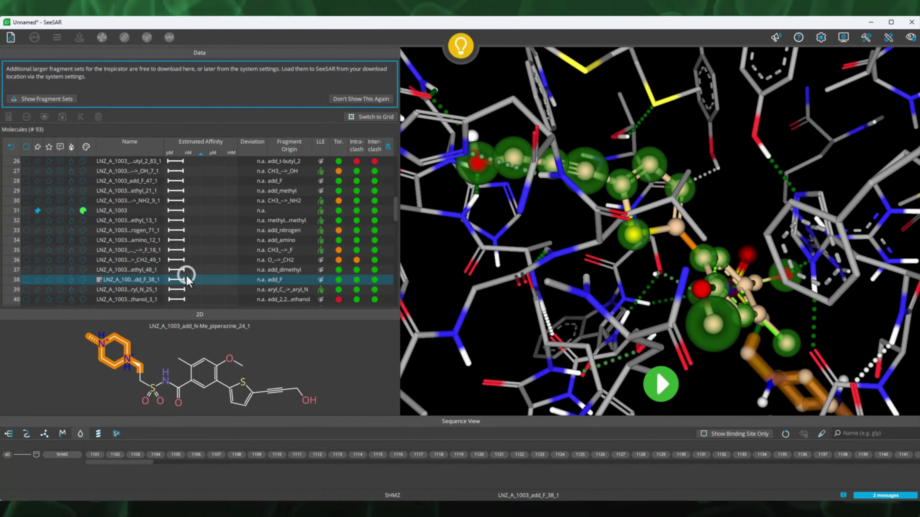
pyautogui.moveTo(729, 210); pyautogui.dragTo(478, 268)
pyautogui.click(253, 252)
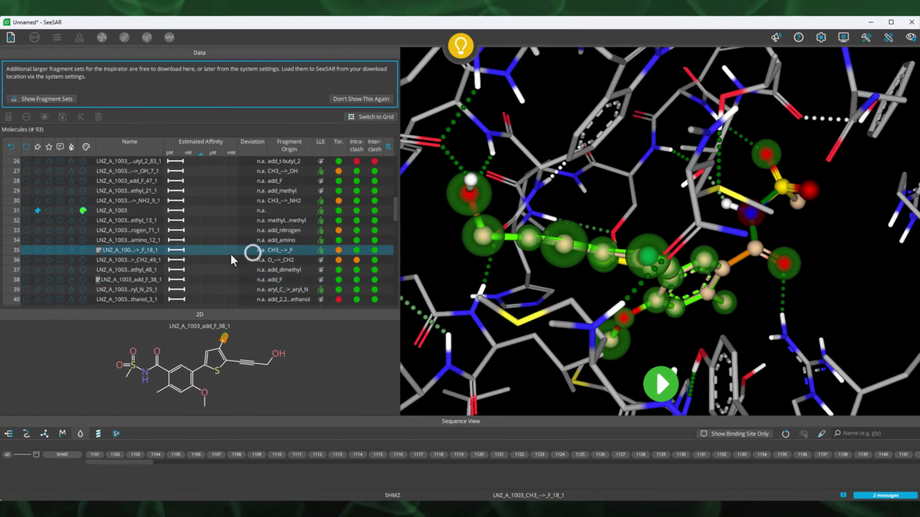
pyautogui.moveTo(633, 181); pyautogui.dragTo(572, 124, button='right')
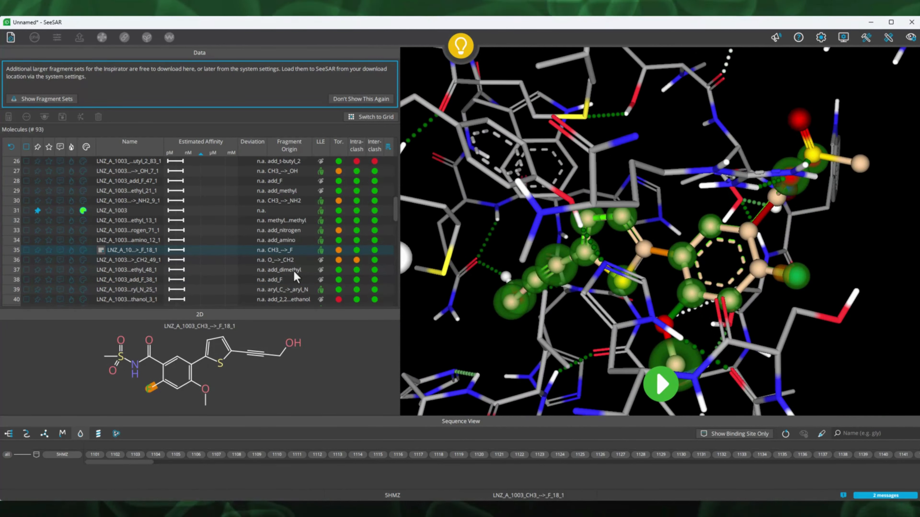
# Examine the analogs aryl_C_->_aryl_N_25_1 and add_N-Me_piperazine_64_1 against the pinned ligand.
pyautogui.click(226, 290)
pyautogui.scroll(-2, 181, 280)
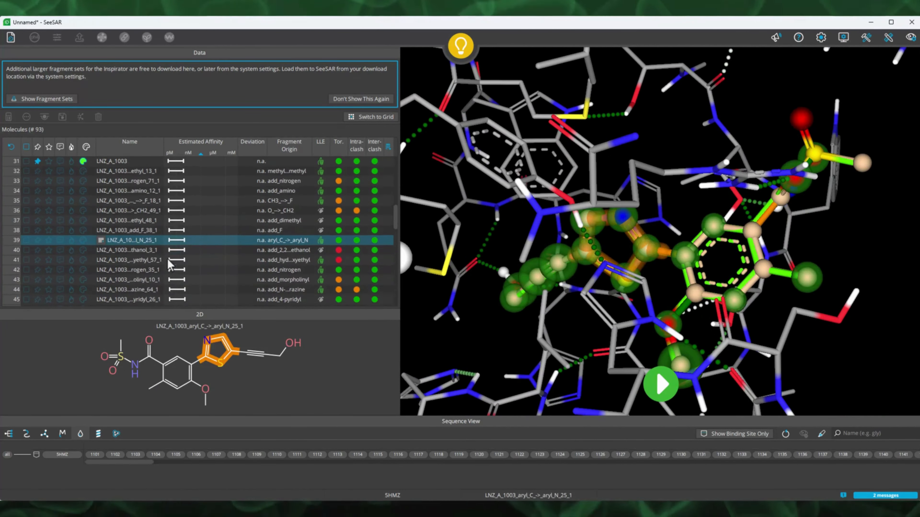
pyautogui.click(179, 279)
pyautogui.click(197, 291)
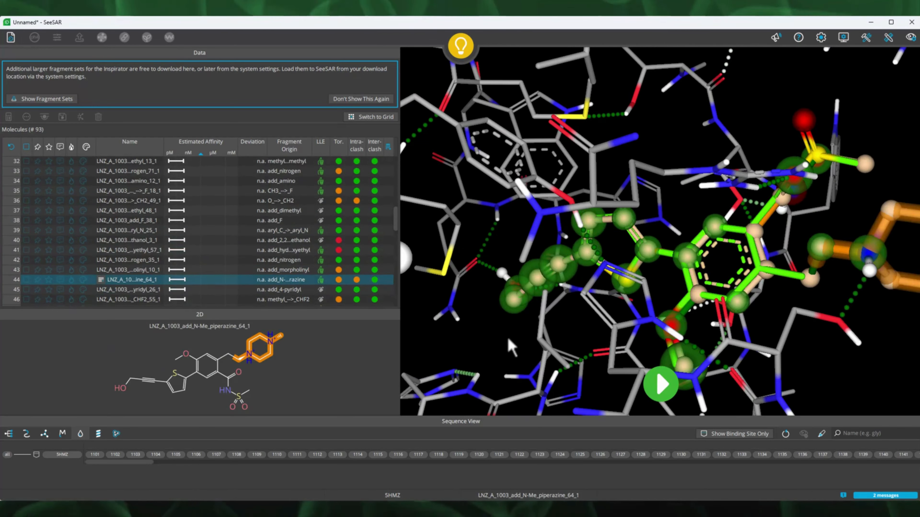
pyautogui.scroll(-2, 507, 338)
pyautogui.moveTo(749, 328); pyautogui.dragTo(770, 312)
# View lower-ranked analogs, including methyl_->_CF3_29_1 and aryl_C_->_aryl_N_36_1, overlaid on the pinned ligand.
pyautogui.scroll(-4, 109, 261)
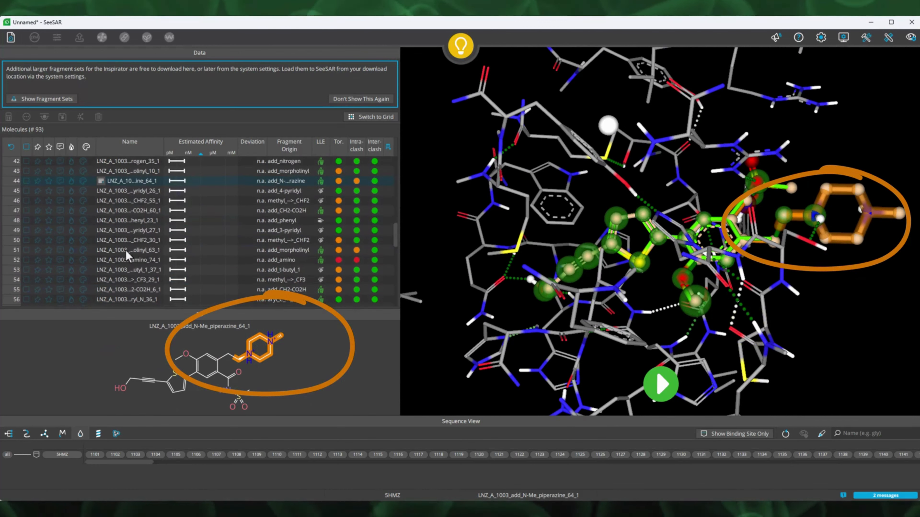
pyautogui.click(127, 254)
pyautogui.click(135, 281)
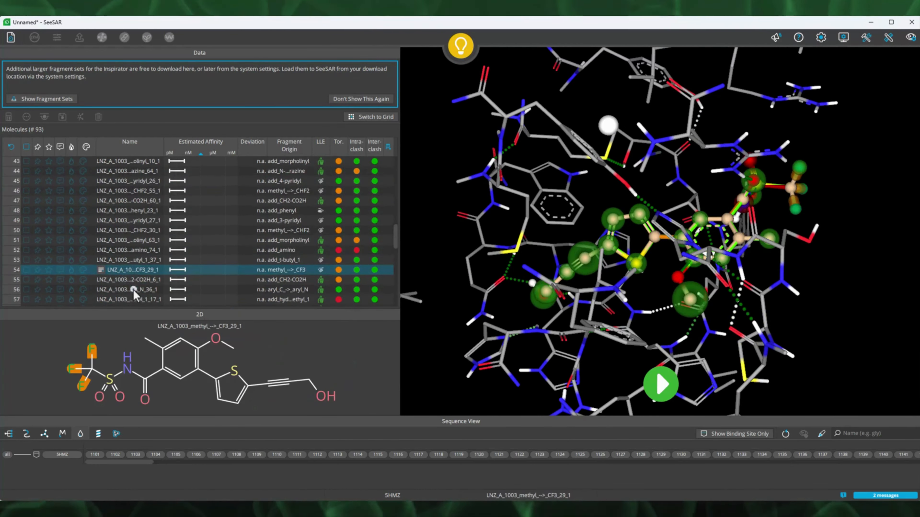
pyautogui.click(133, 289)
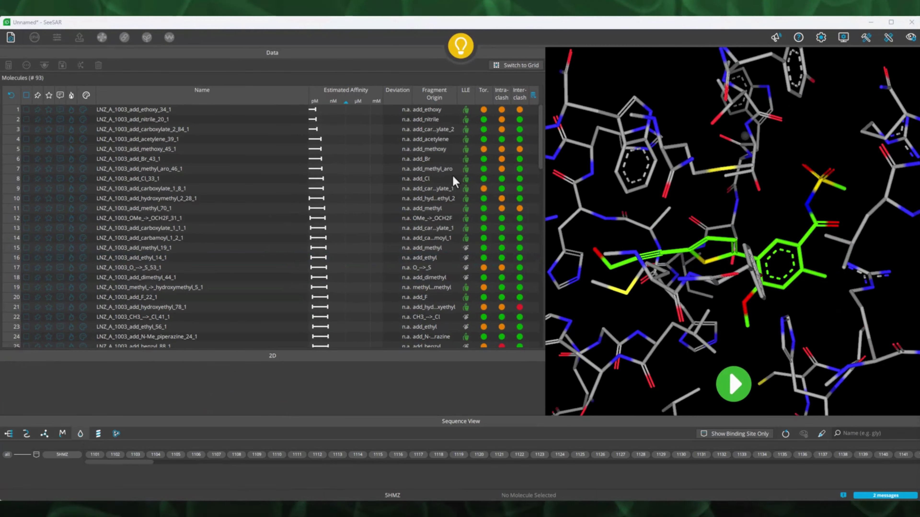
# View the add_ethoxy and add_nitrile analogs, and sort the molecule table by Fragment Origin.
pyautogui.click(422, 110)
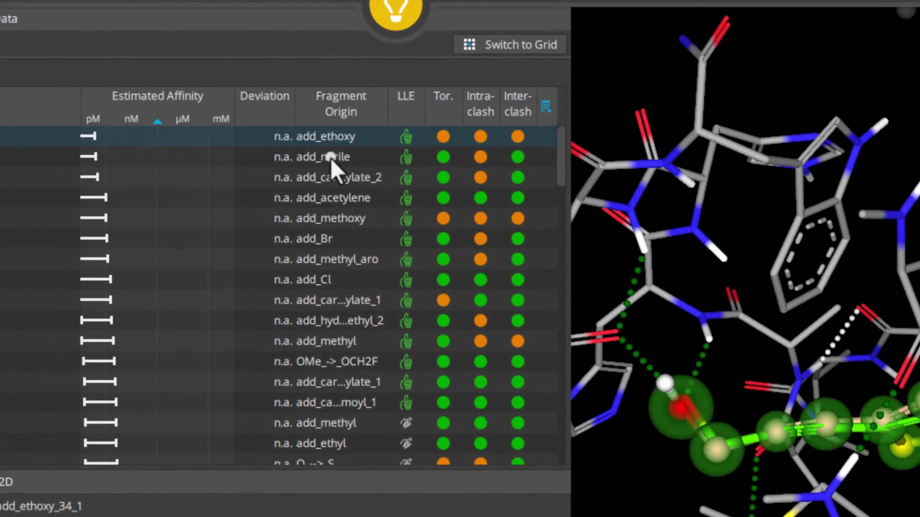
pyautogui.click(331, 160)
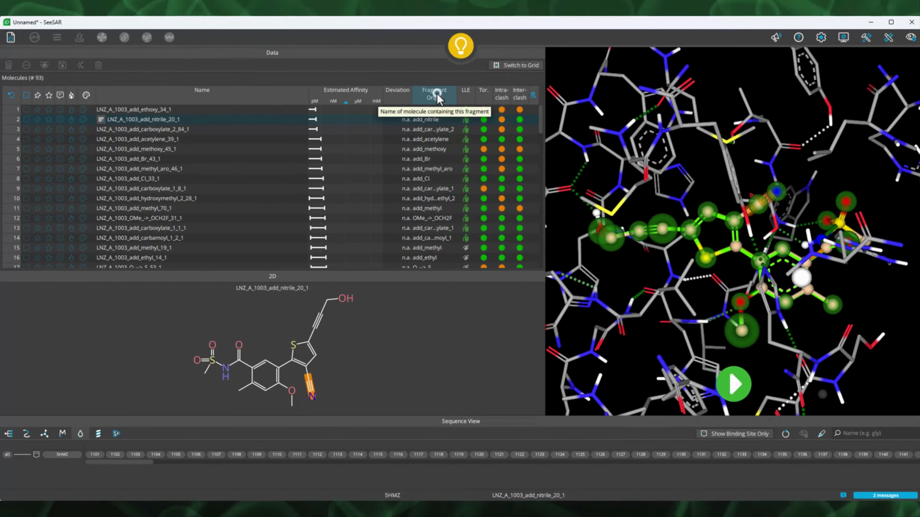
pyautogui.click(436, 94)
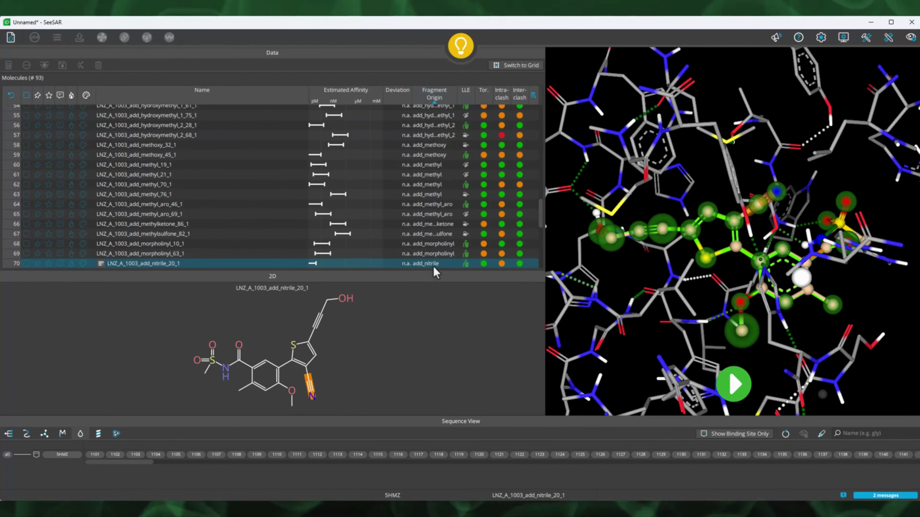
# Reverse the Fragment Origin sort order and browse the analogs from the start of the molecule table.
pyautogui.click(433, 265)
pyautogui.click(437, 95)
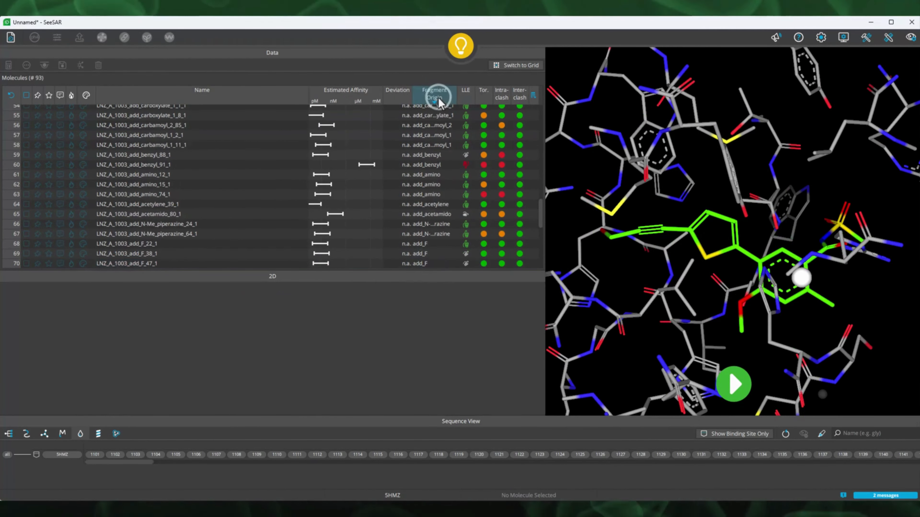
pyautogui.moveTo(540, 211); pyautogui.dragTo(528, 120)
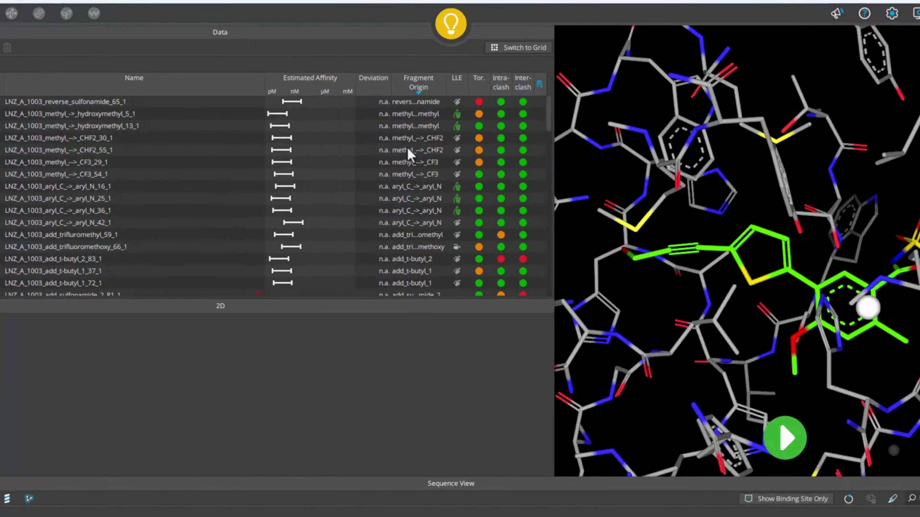
pyautogui.scroll(-5, 358, 268)
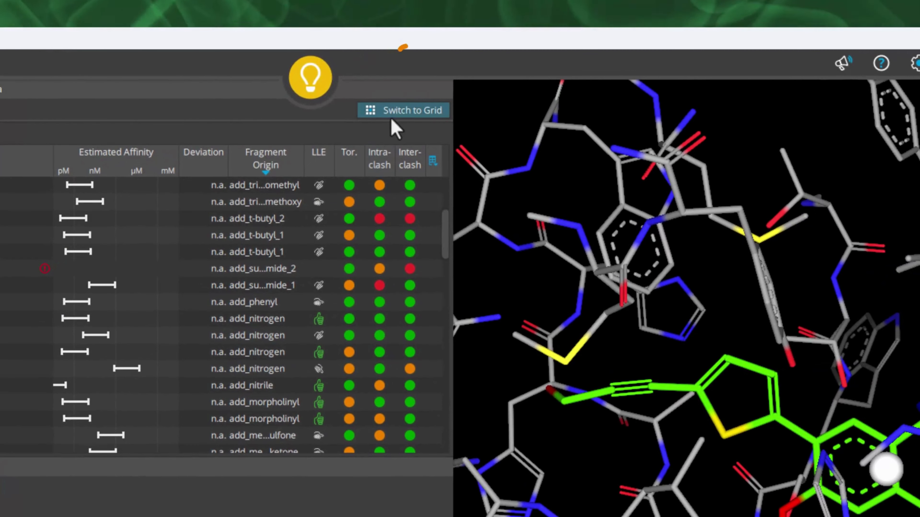
# View the analogs as an enlarged grid, inspect methyl_->_CHF2_55_1 through aryl_C_->_aryl_N_16_1, and return to the table view.
pyautogui.click(404, 111)
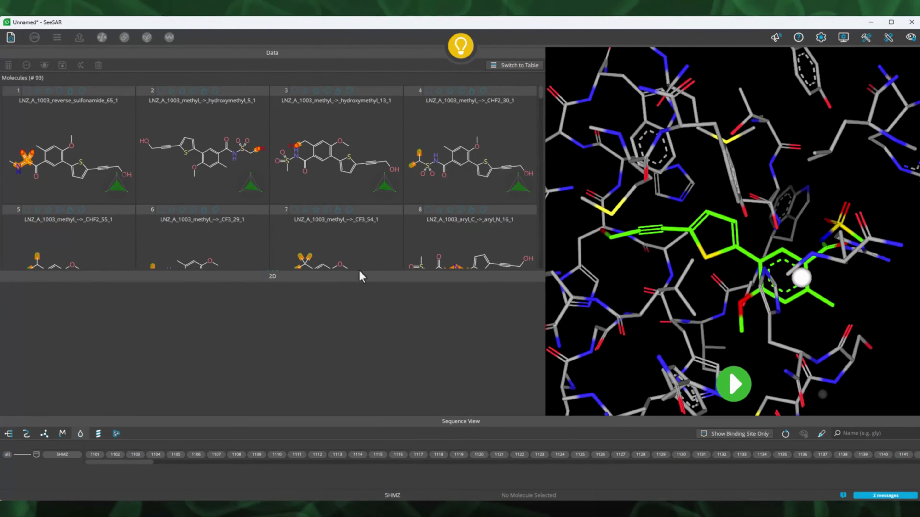
pyautogui.moveTo(359, 270); pyautogui.dragTo(359, 335)
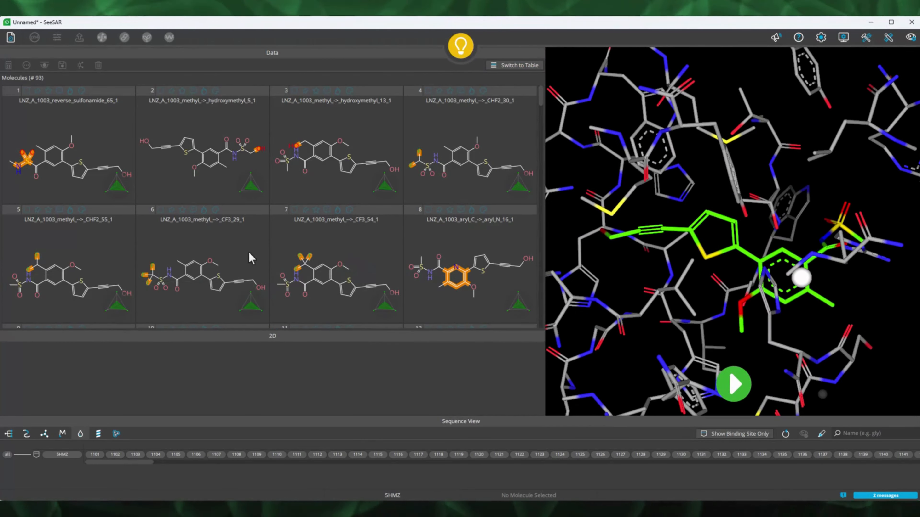
pyautogui.click(96, 256)
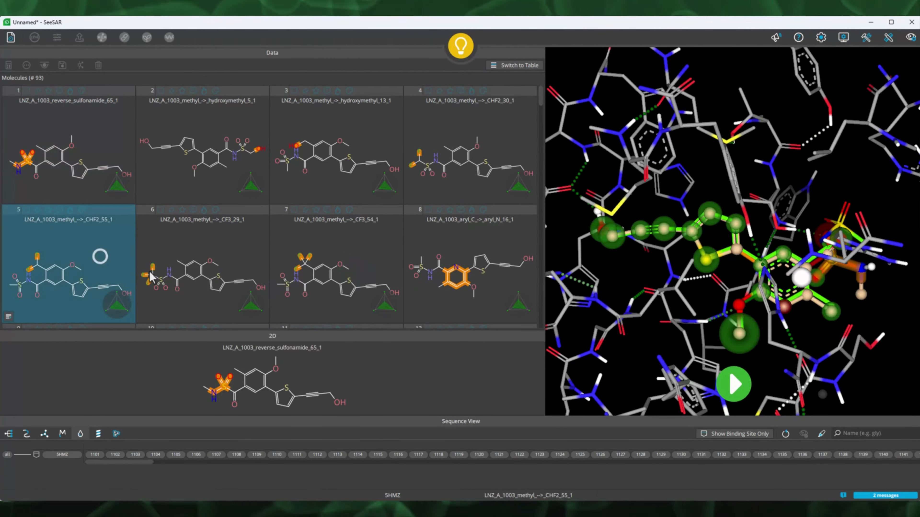
pyautogui.click(232, 247)
pyautogui.click(399, 245)
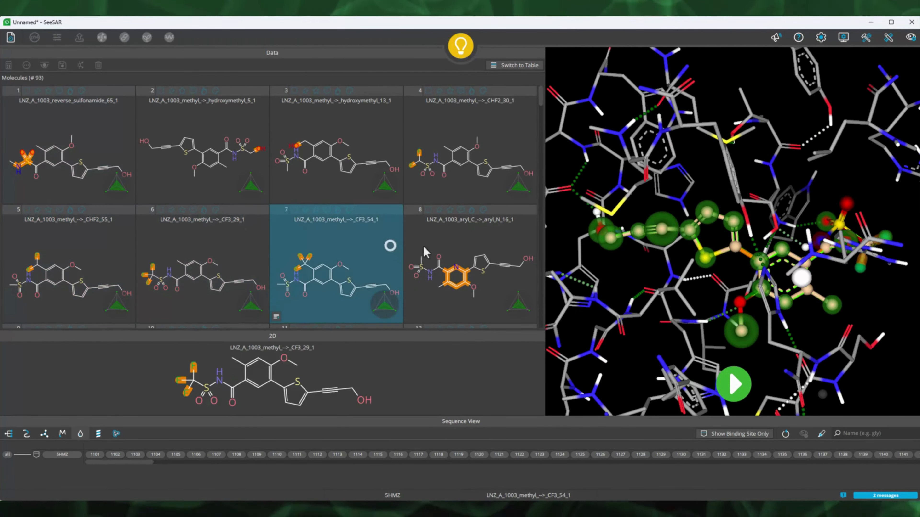
pyautogui.click(474, 238)
pyautogui.scroll(-3, 474, 260)
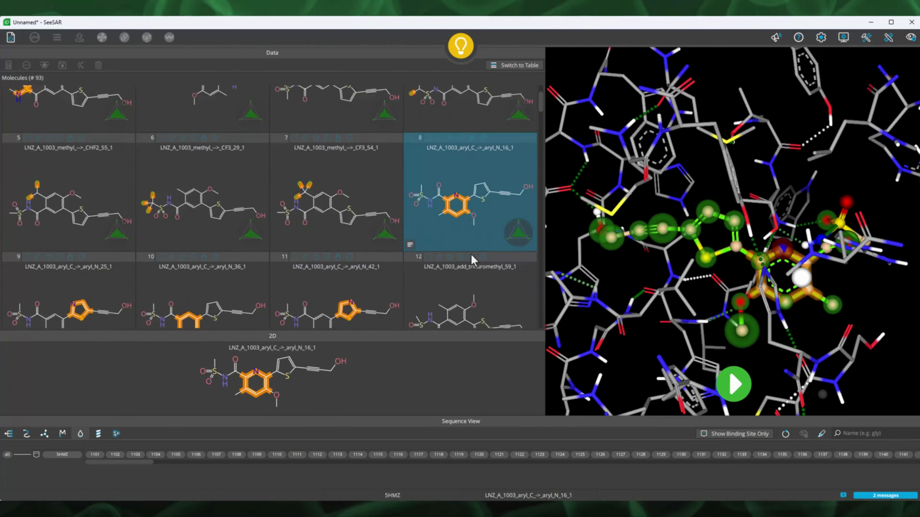
pyautogui.click(532, 62)
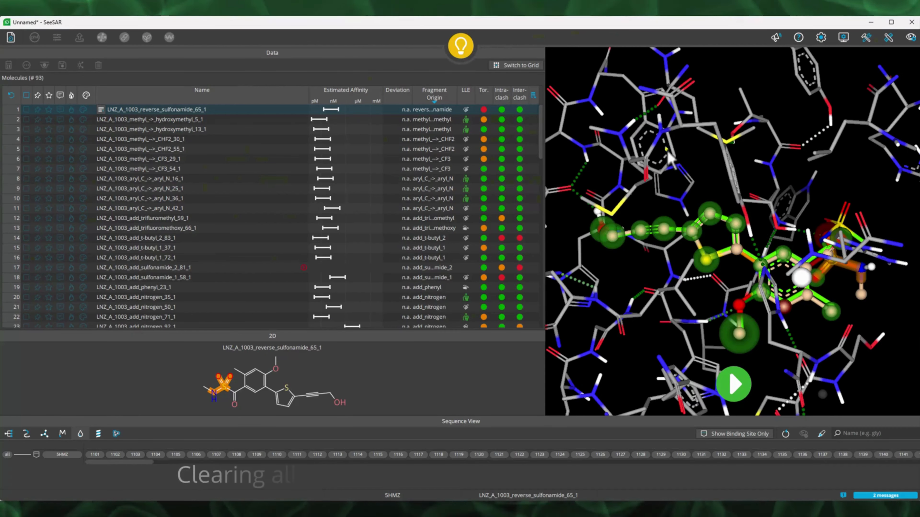
# Clear all molecules and results from the current mode.
pyautogui.moveTo(666, 150); pyautogui.dragTo(660, 189)
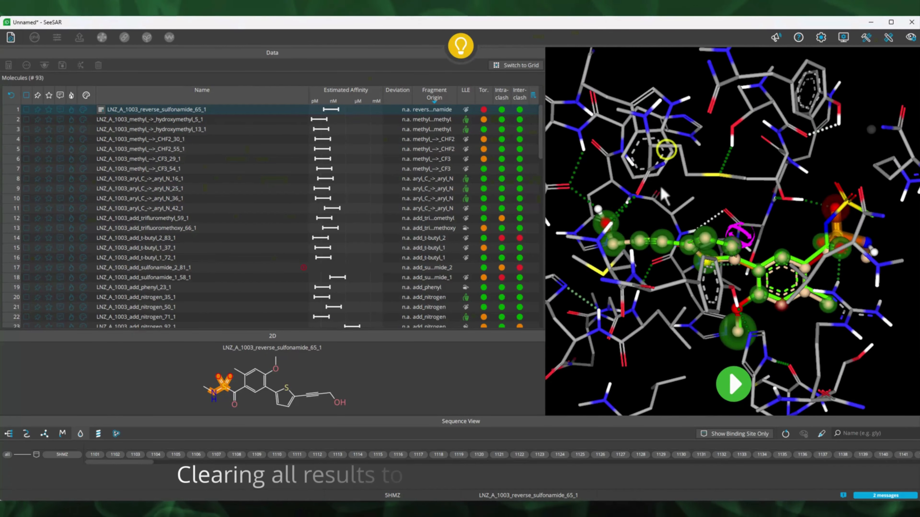
pyautogui.click(10, 38)
pyautogui.click(26, 80)
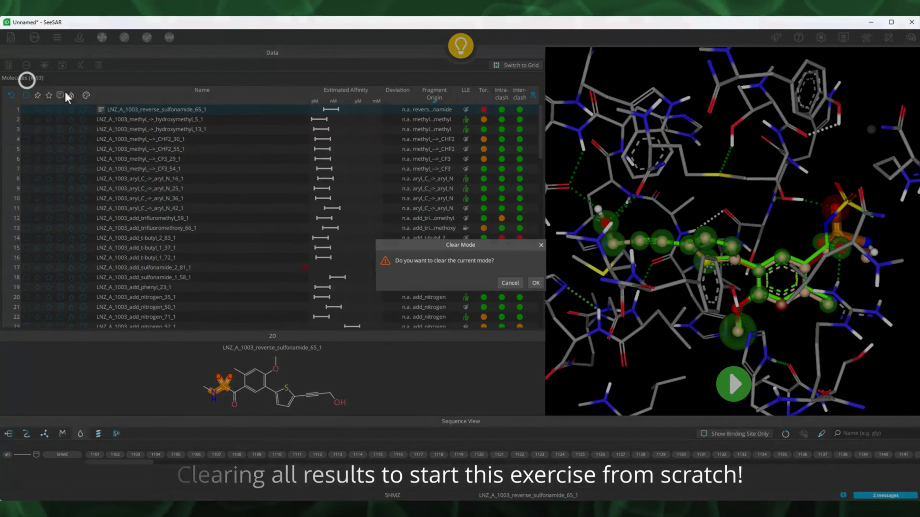
pyautogui.click(536, 282)
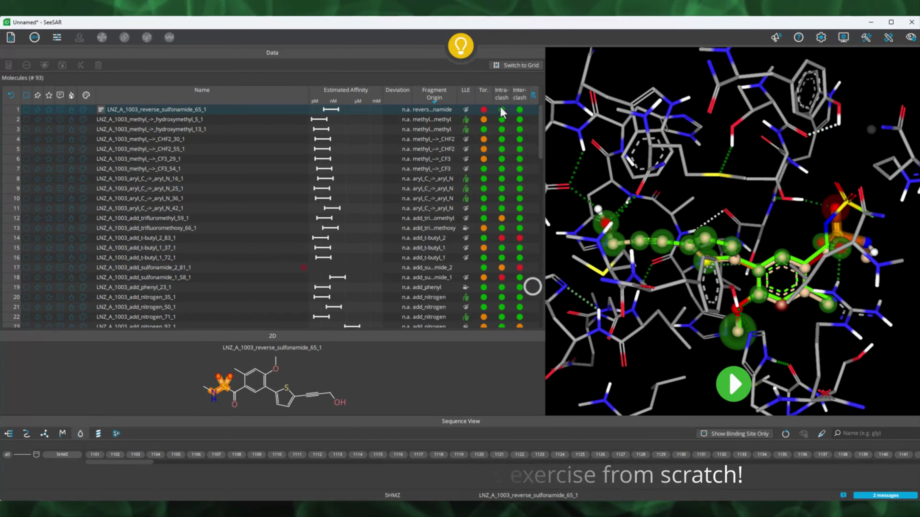
# Go back to the 5HMZ protein data and add ligand LNZ_A_1003 to the Inspirator.
pyautogui.click(470, 55)
pyautogui.click(309, 105)
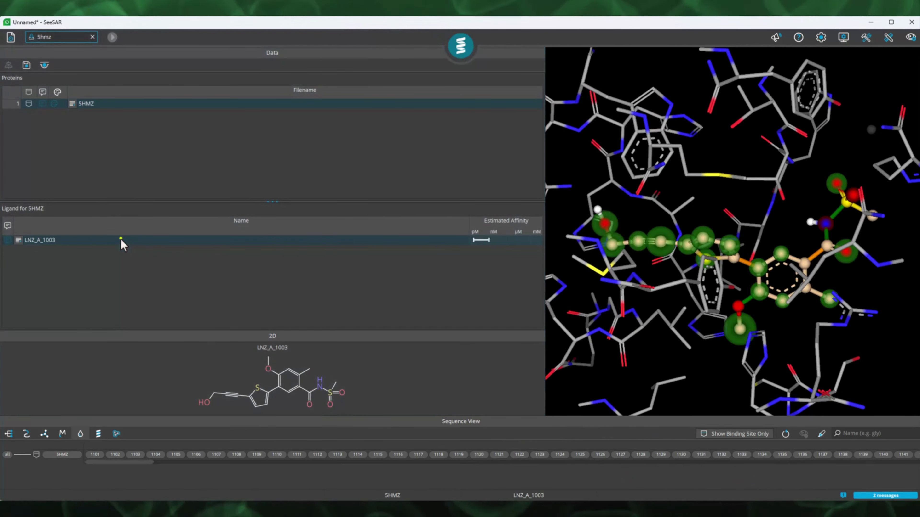
pyautogui.rightClick(121, 240)
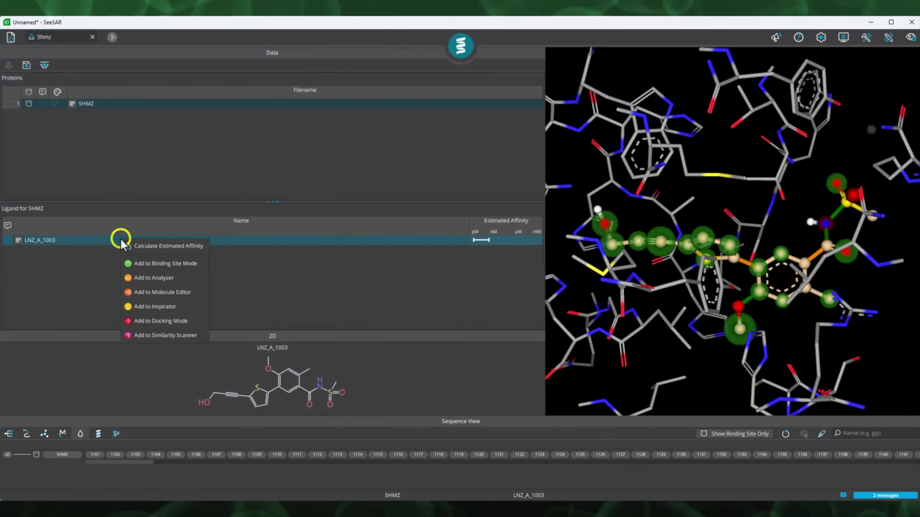
pyautogui.click(156, 307)
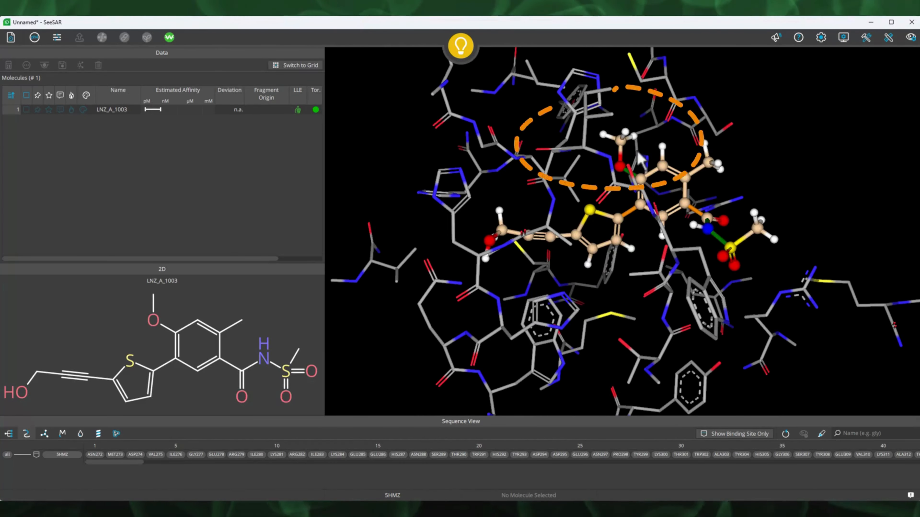
# Start a new pharmacophore constraint and centre its sphere on the methoxy carbon of LNZ_A_1003.
pyautogui.moveTo(667, 146); pyautogui.dragTo(668, 234, button='middle')
pyautogui.scroll(3, 667, 222)
pyautogui.moveTo(666, 222)
pyautogui.mouseDown()
pyautogui.moveTo(644, 232)
pyautogui.moveTo(647, 254)
pyautogui.mouseUp()
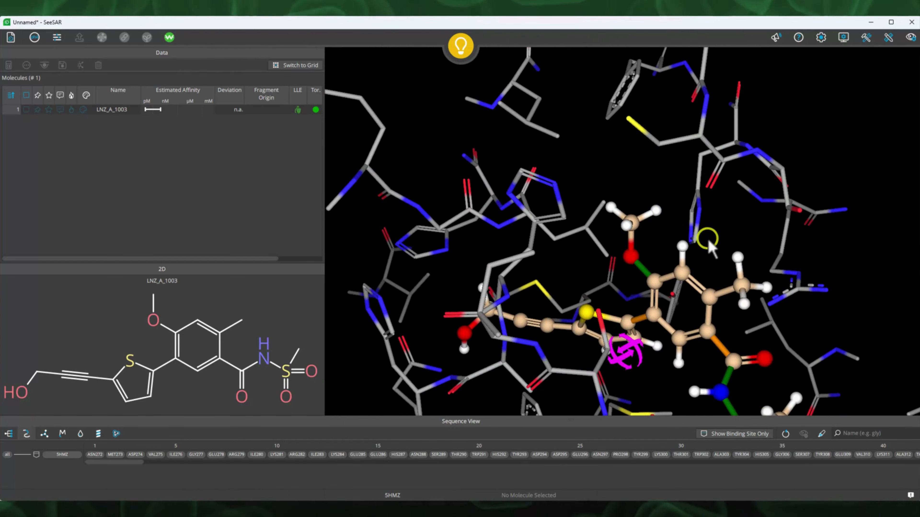
pyautogui.moveTo(709, 243)
pyautogui.mouseDown()
pyautogui.moveTo(713, 230)
pyautogui.moveTo(684, 246)
pyautogui.mouseUp()
pyautogui.scroll(2, 711, 236)
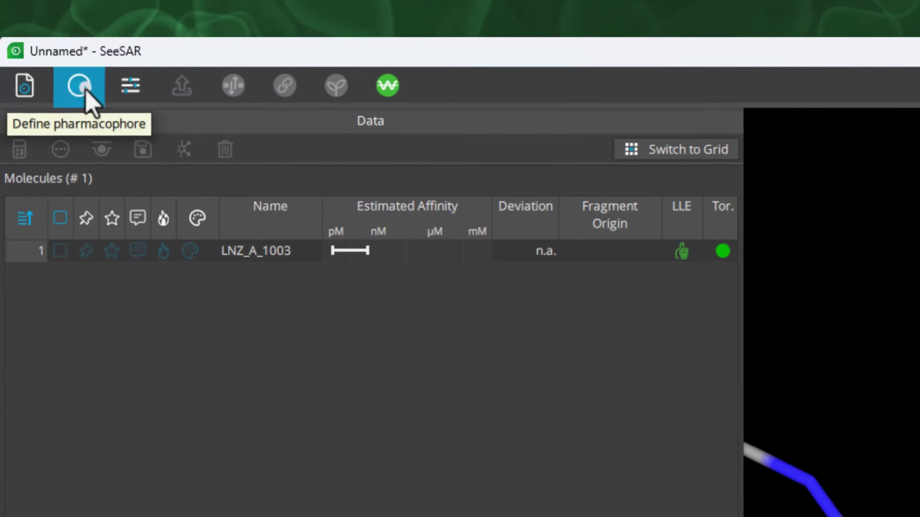
pyautogui.click(36, 38)
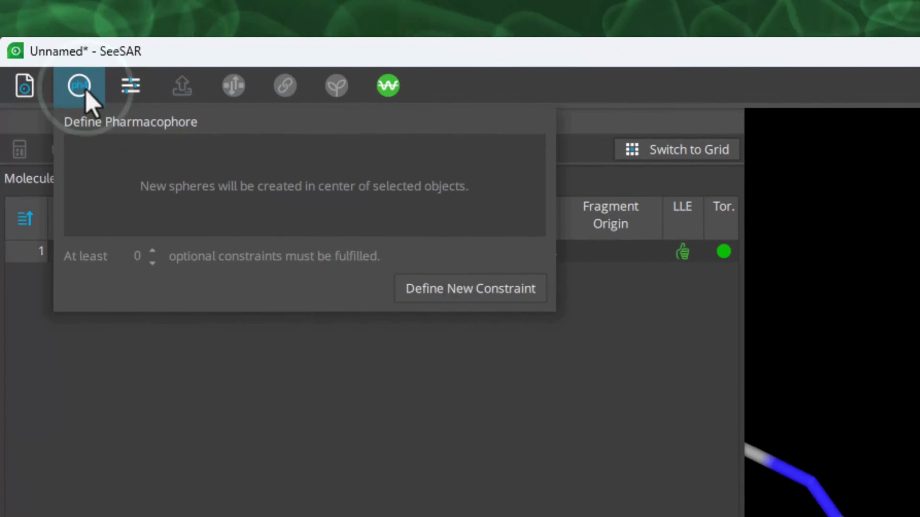
pyautogui.click(453, 288)
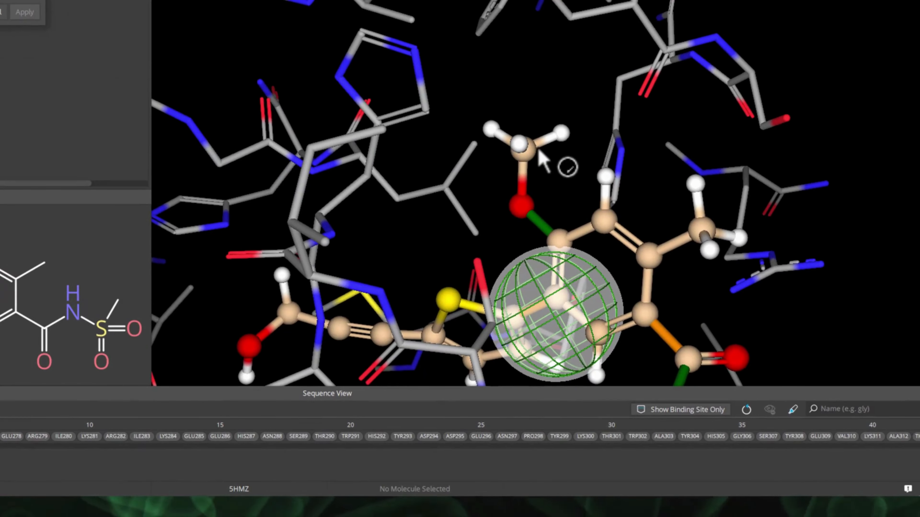
pyautogui.click(524, 150)
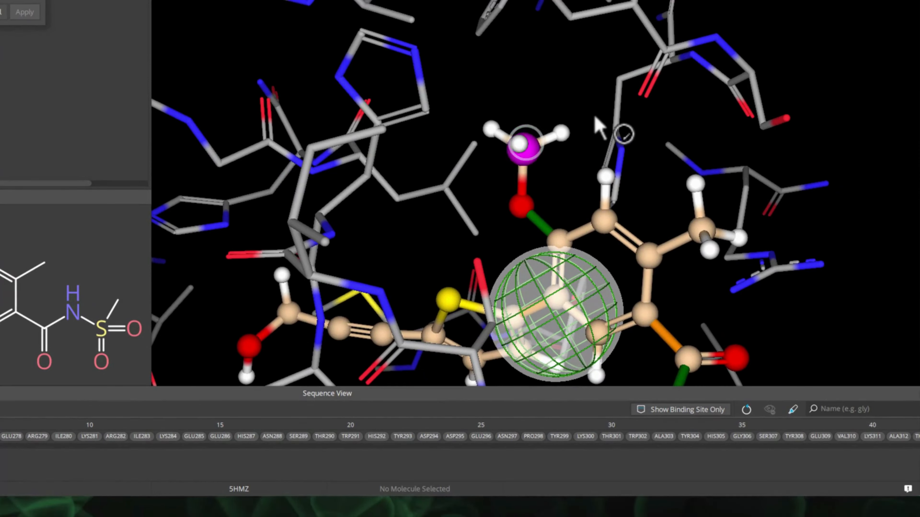
pyautogui.moveTo(594, 118); pyautogui.dragTo(595, 142, button='right')
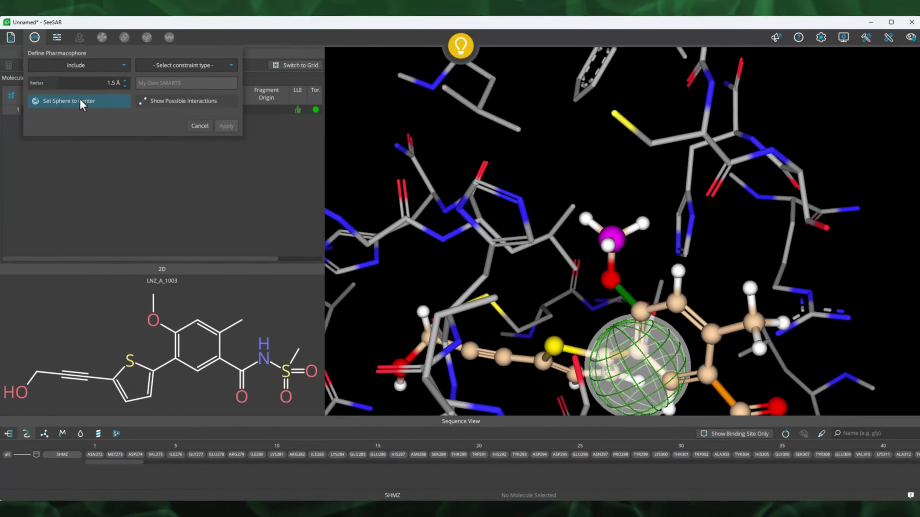
pyautogui.click(80, 101)
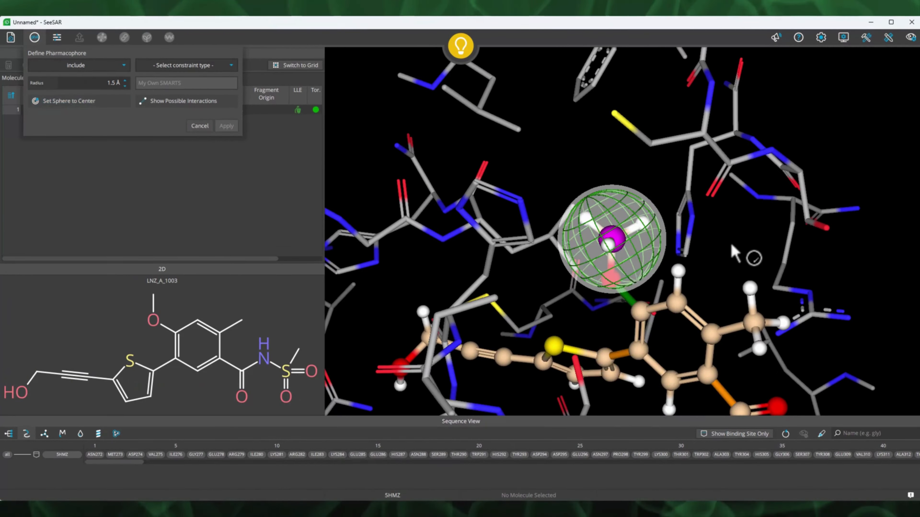
# Apply the sphere as an include constraint for halogens with a 1.5 Å radius, and generate the matching analogs.
pyautogui.moveTo(735, 253); pyautogui.dragTo(712, 181)
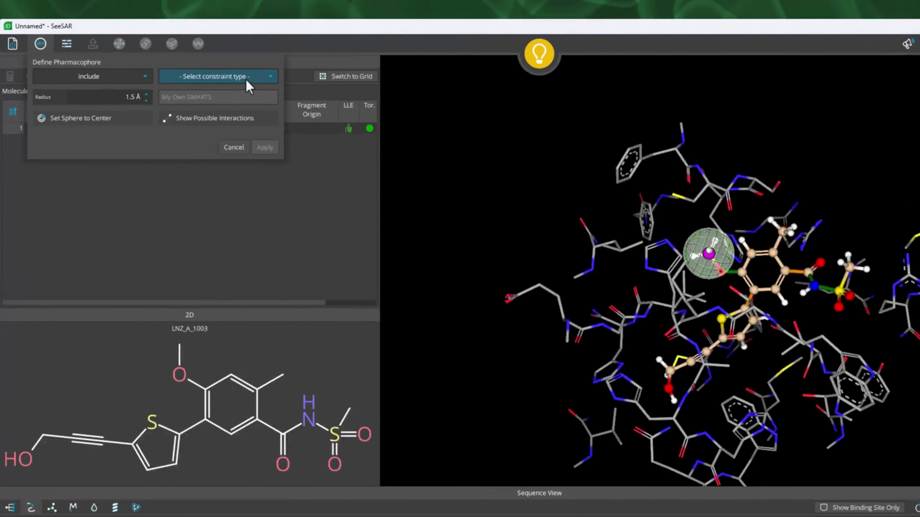
pyautogui.click(245, 78)
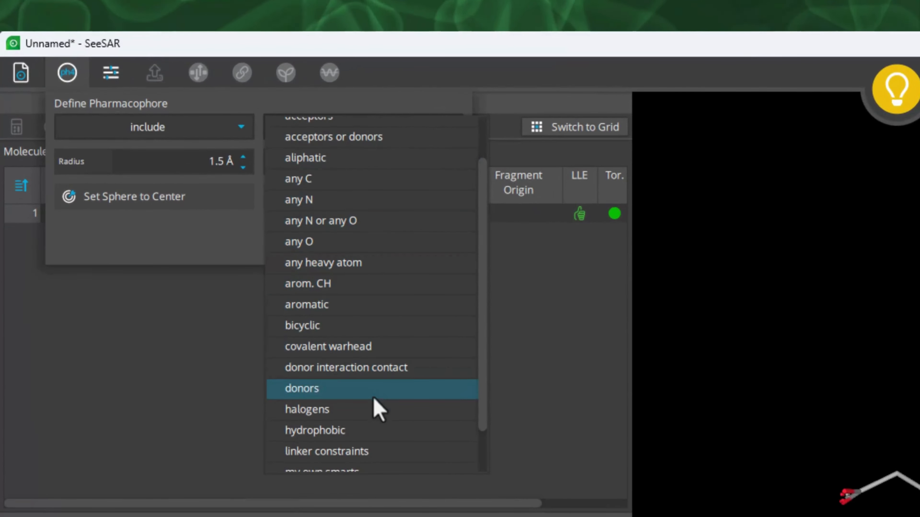
pyautogui.click(375, 412)
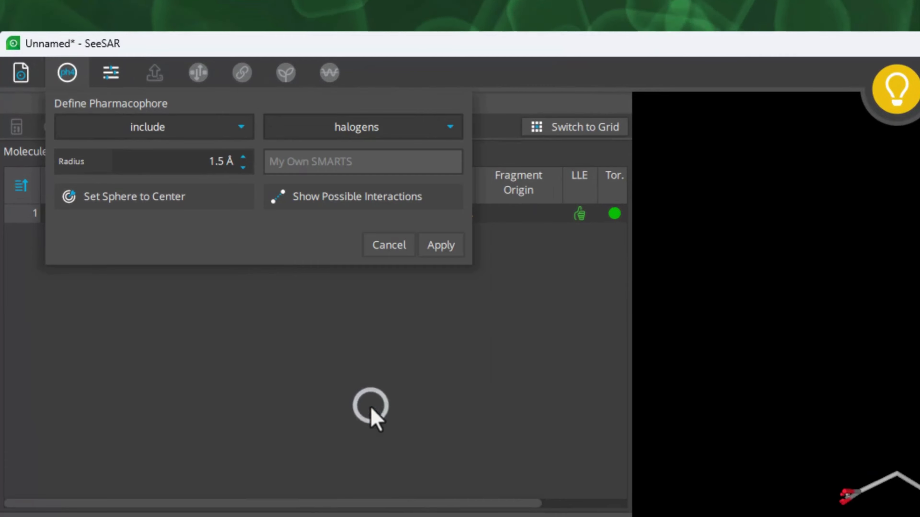
pyautogui.click(425, 250)
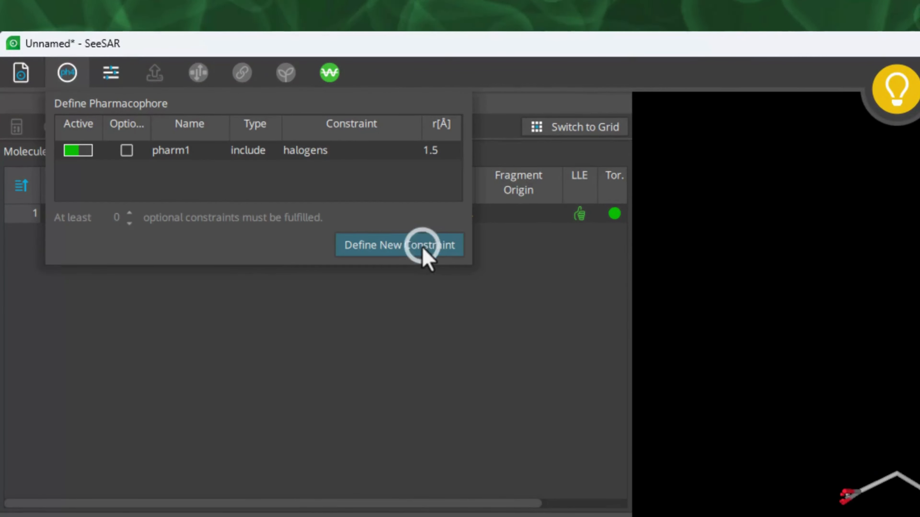
pyautogui.click(50, 79)
pyautogui.click(332, 74)
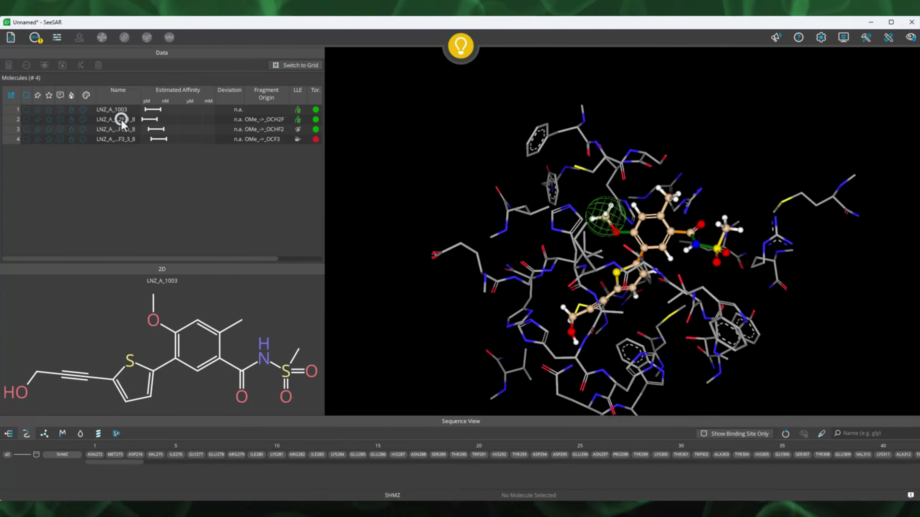
# Examine the OMe_->_OCH2F, OMe_->_OCHF2 and OMe_->_OCF3 analogs in the binding site relative to the halogen sphere.
pyautogui.click(122, 121)
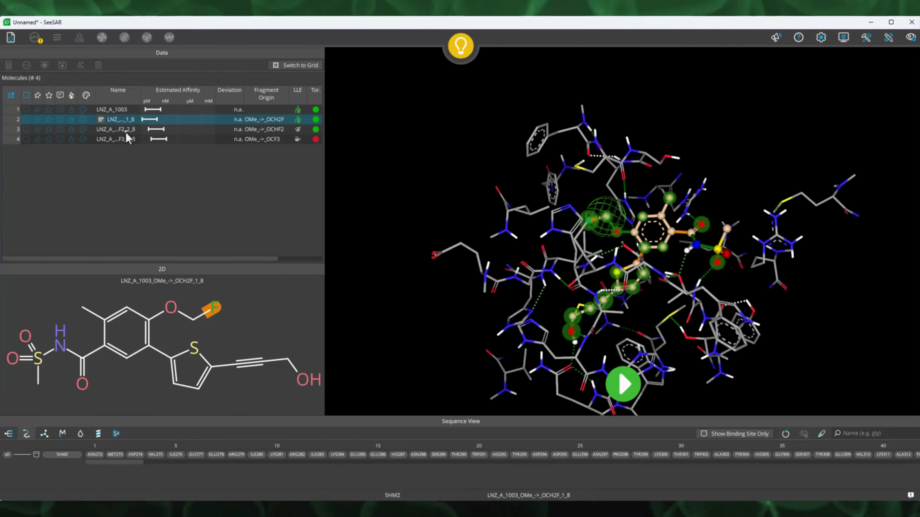
pyautogui.click(125, 130)
pyautogui.click(131, 140)
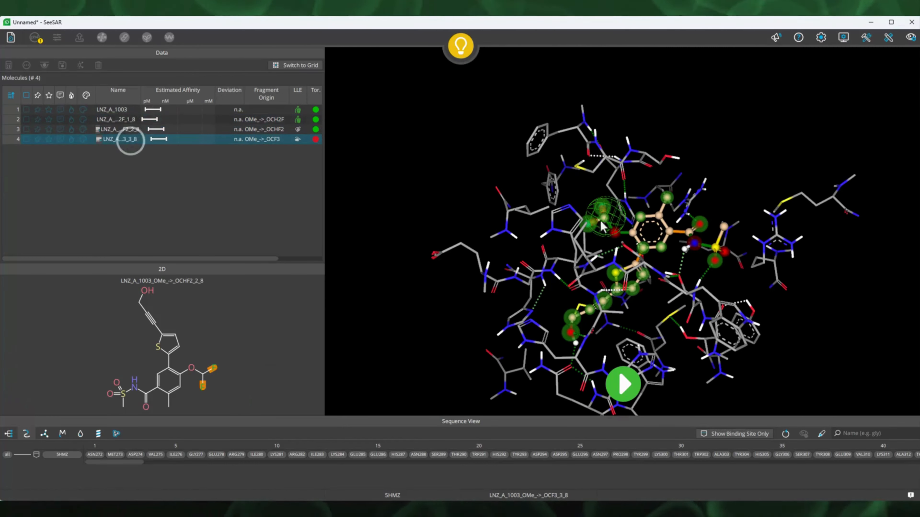
pyautogui.moveTo(560, 196); pyautogui.dragTo(392, 201)
pyautogui.click(161, 129)
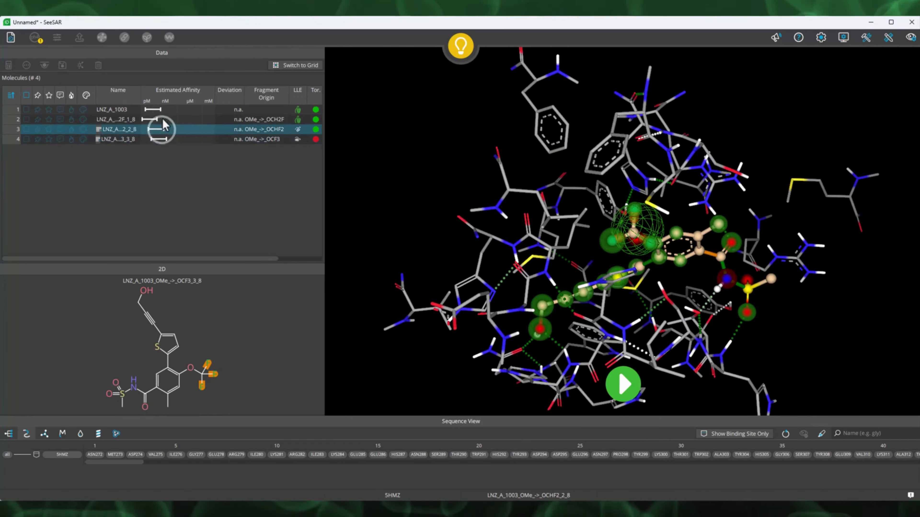
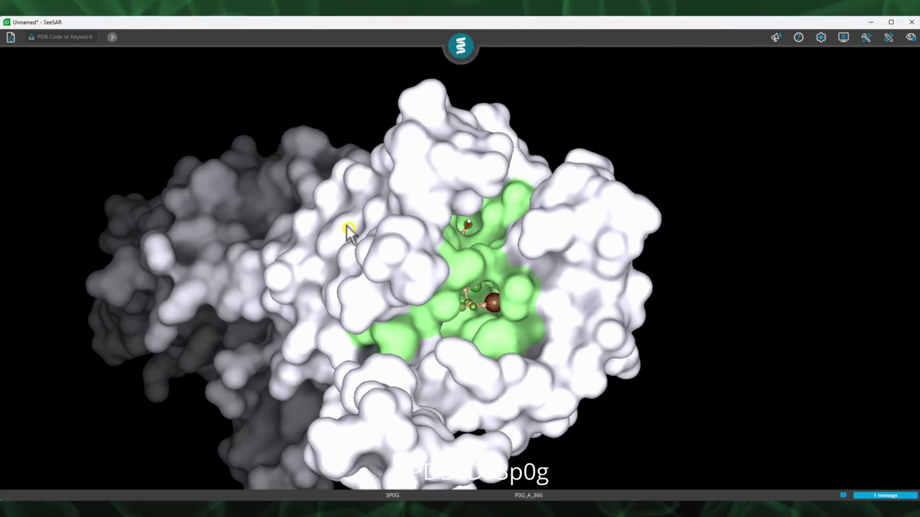
# Inspect the surface and binding pocket of protein 3P0G with ligand P0G_A_366 from several angles and distances.
pyautogui.moveTo(349, 229); pyautogui.dragTo(418, 327)
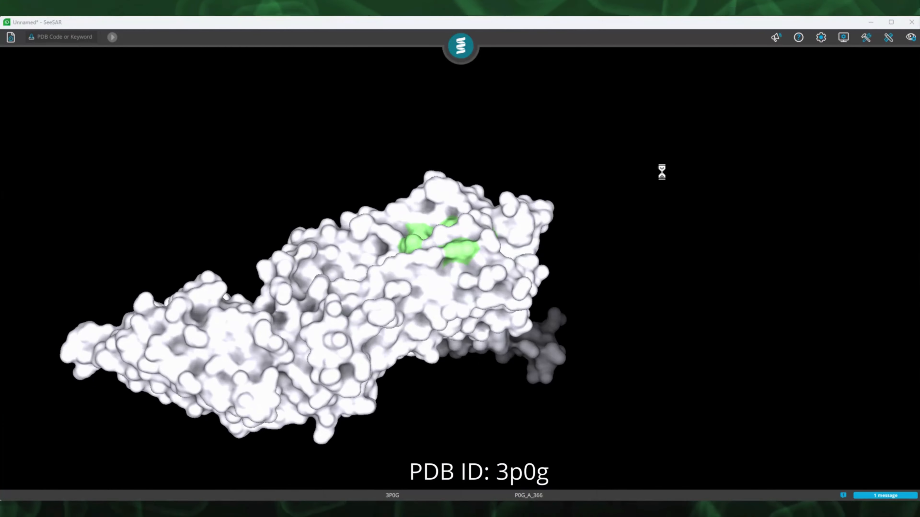
pyautogui.moveTo(643, 136); pyautogui.dragTo(586, 185)
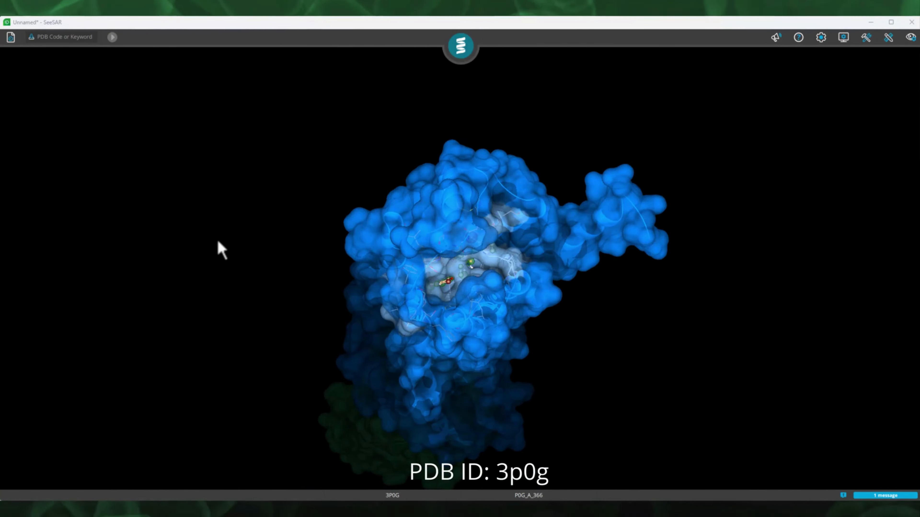
pyautogui.moveTo(218, 248)
pyautogui.mouseDown()
pyautogui.moveTo(240, 233)
pyautogui.moveTo(340, 339)
pyautogui.moveTo(213, 255)
pyautogui.mouseUp()
pyautogui.scroll(10, 213, 255)
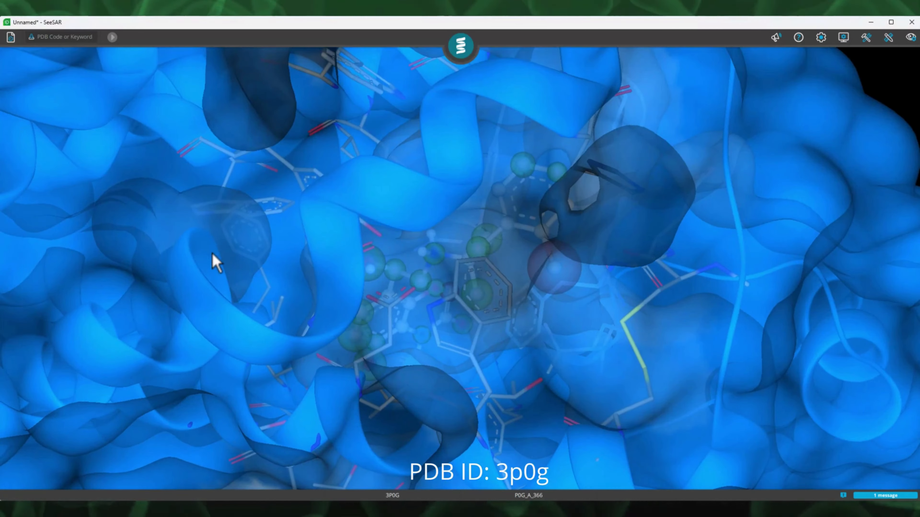
pyautogui.moveTo(212, 253); pyautogui.dragTo(475, 253, button='right')
pyautogui.scroll(-4, 475, 252)
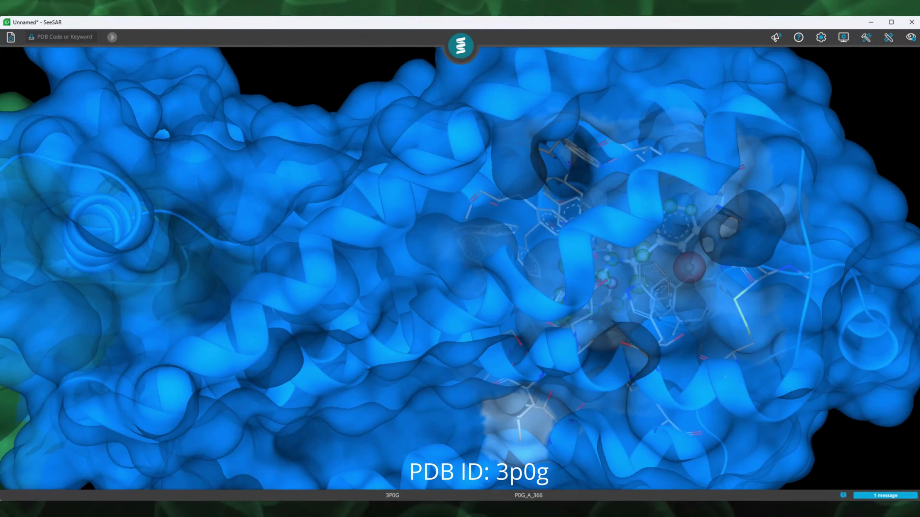
# Switch the window to the layout that shows the data tables and sequence view beside the 3D scene of 3P0G.
pyautogui.scroll(6, 277, 268)
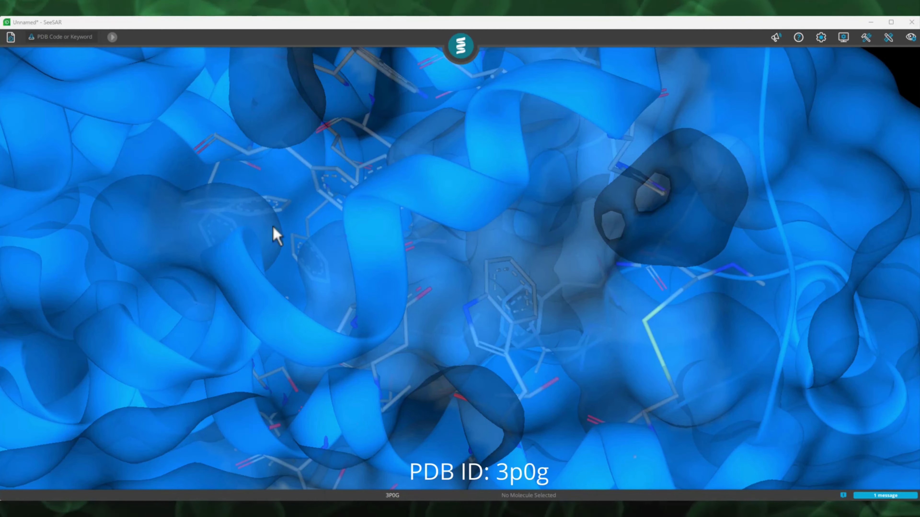
pyautogui.scroll(-10, 384, 232)
pyautogui.moveTo(442, 218); pyautogui.dragTo(263, 307)
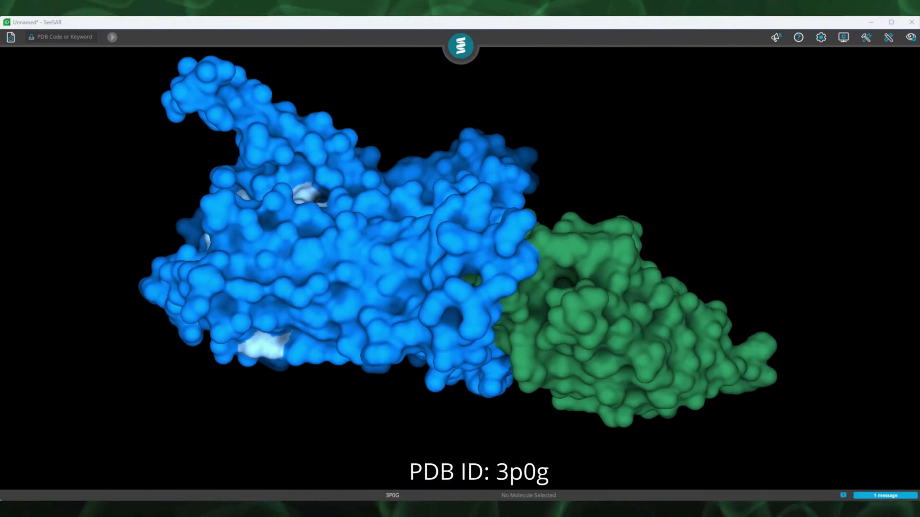
pyautogui.moveTo(501, 232); pyautogui.dragTo(662, 253)
pyautogui.scroll(2, 420, 300)
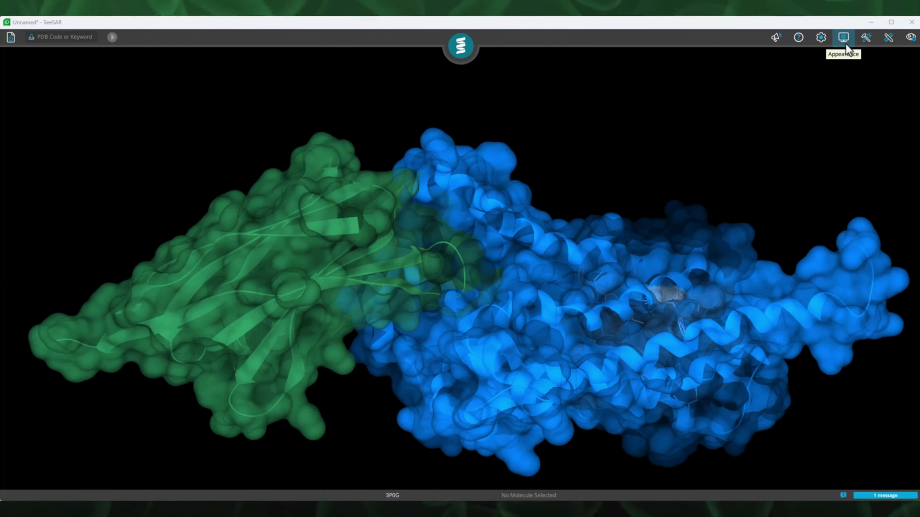
pyautogui.click(845, 37)
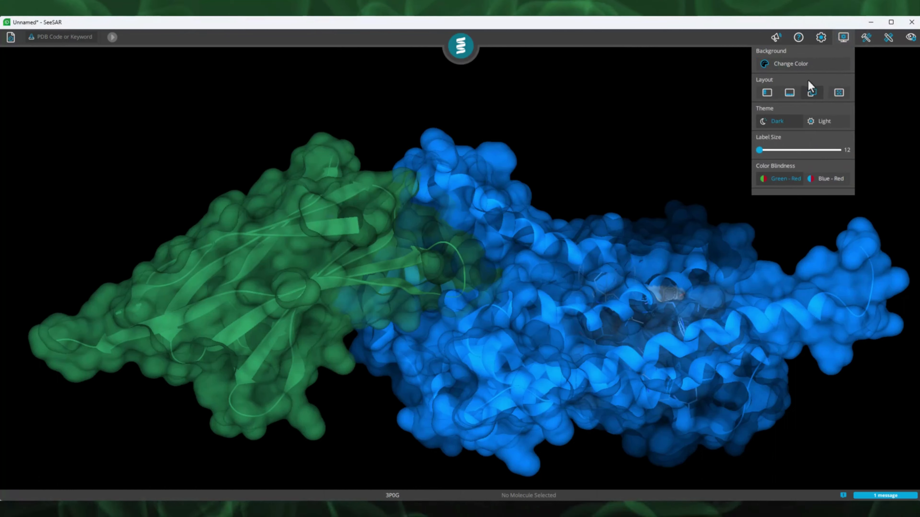
pyautogui.click(763, 93)
pyautogui.click(838, 38)
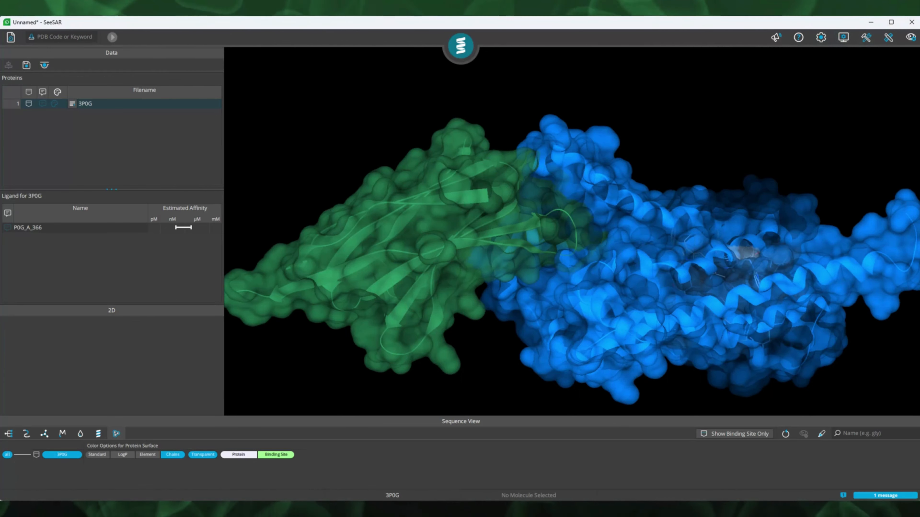
# Start a new project and load the protein with PDB code 2afx.
pyautogui.click(10, 37)
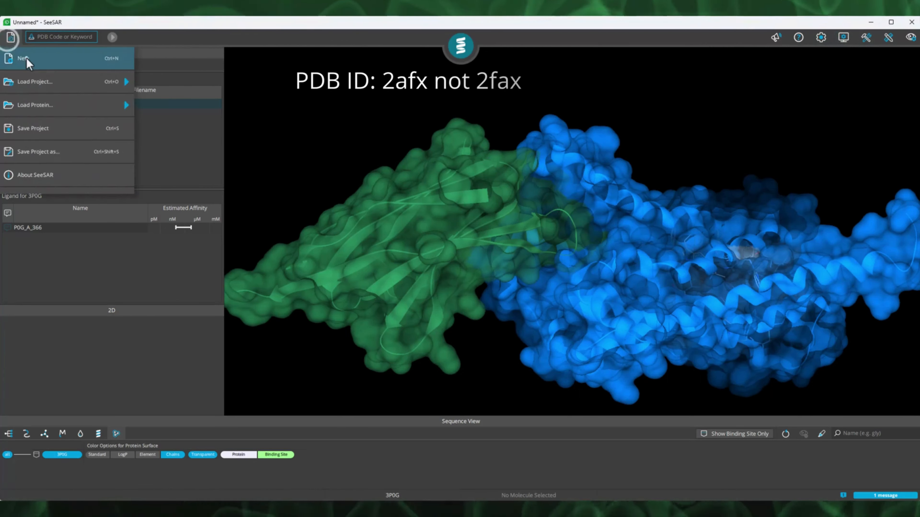
pyautogui.click(25, 59)
pyautogui.click(487, 283)
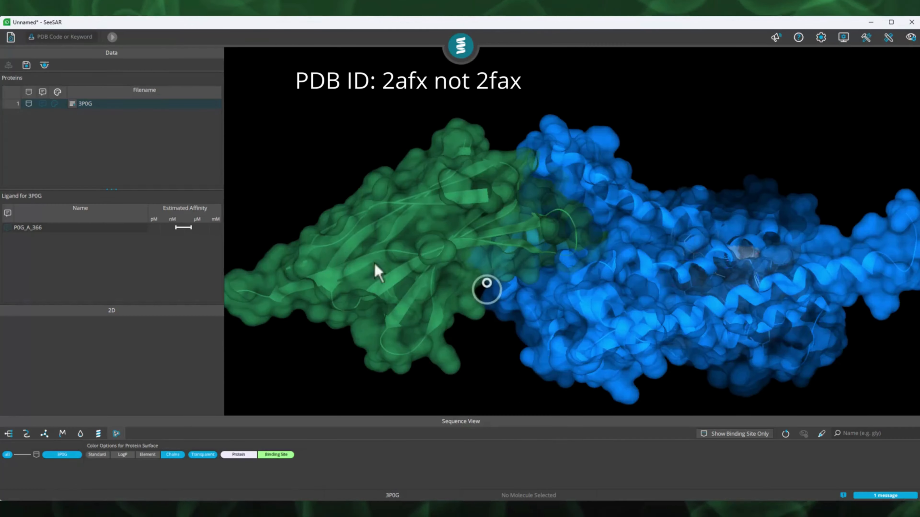
pyautogui.write('2')
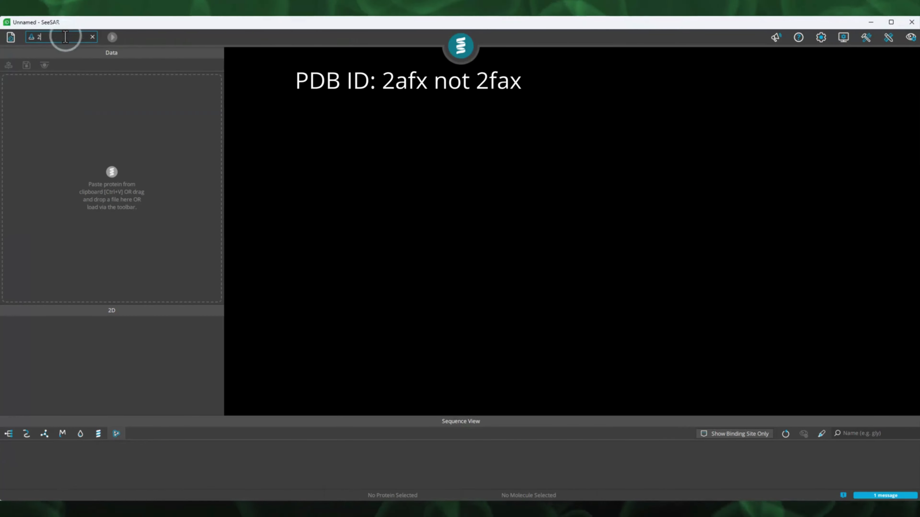
pyautogui.write('afx')
pyautogui.press('Return')
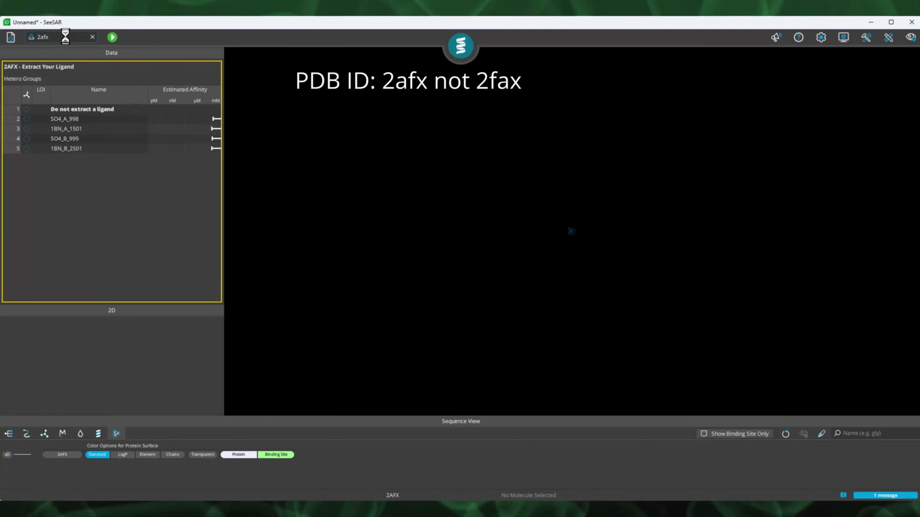
# Extract the hetero group 1BN_B_2501 as the ligand and load 2AFX with it.
pyautogui.click(70, 151)
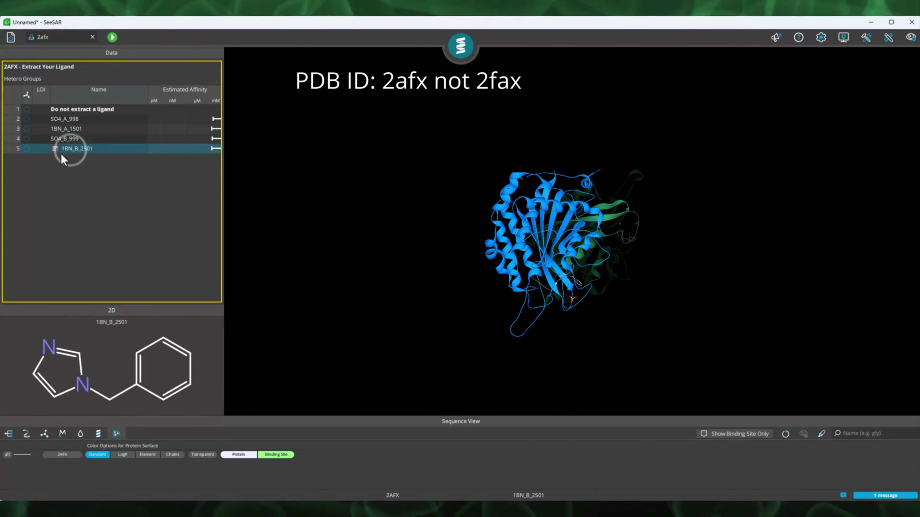
pyautogui.click(24, 149)
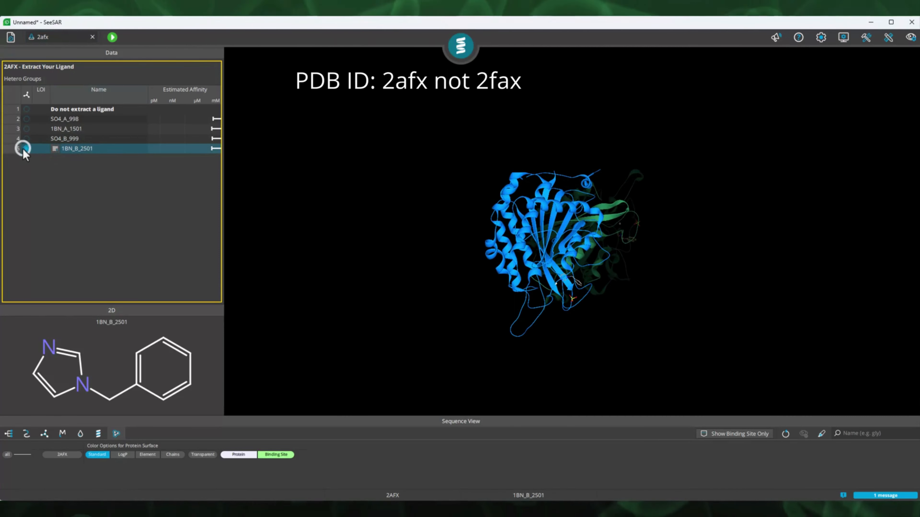
pyautogui.click(112, 38)
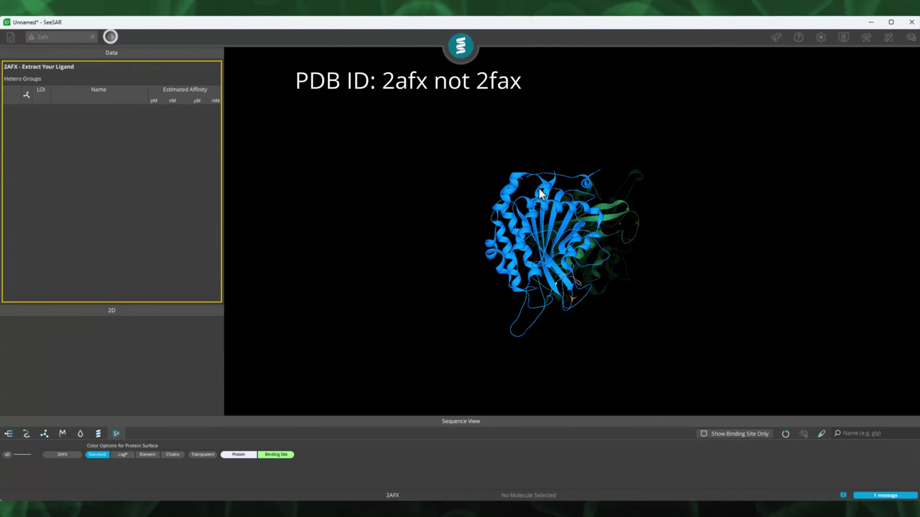
pyautogui.scroll(5, 547, 190)
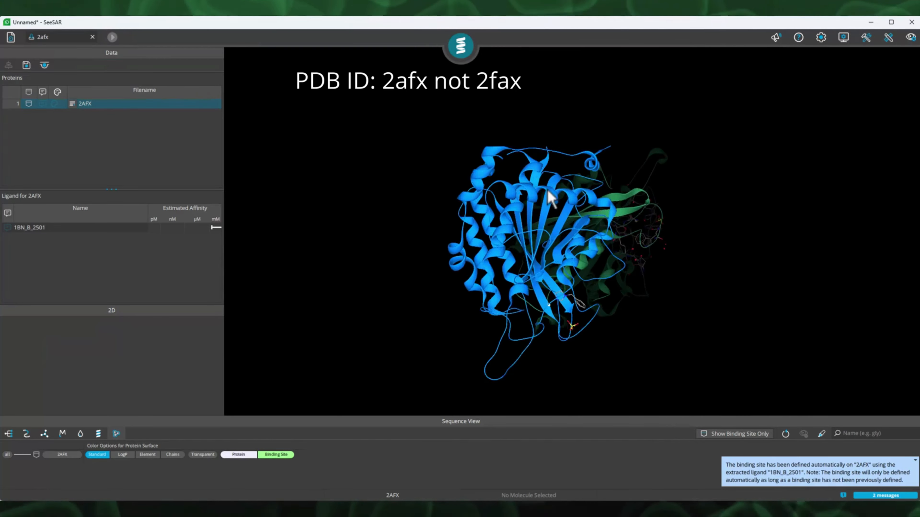
pyautogui.moveTo(718, 211); pyautogui.dragTo(650, 206)
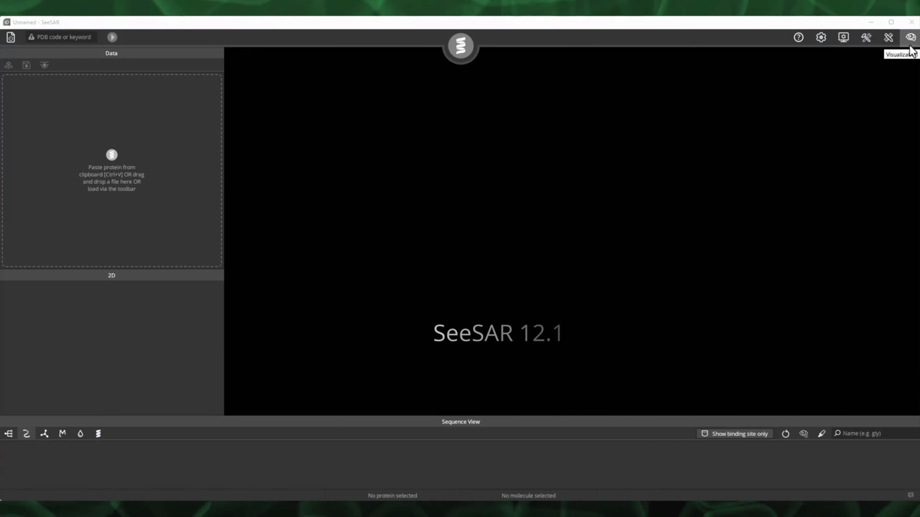
pyautogui.click(910, 37)
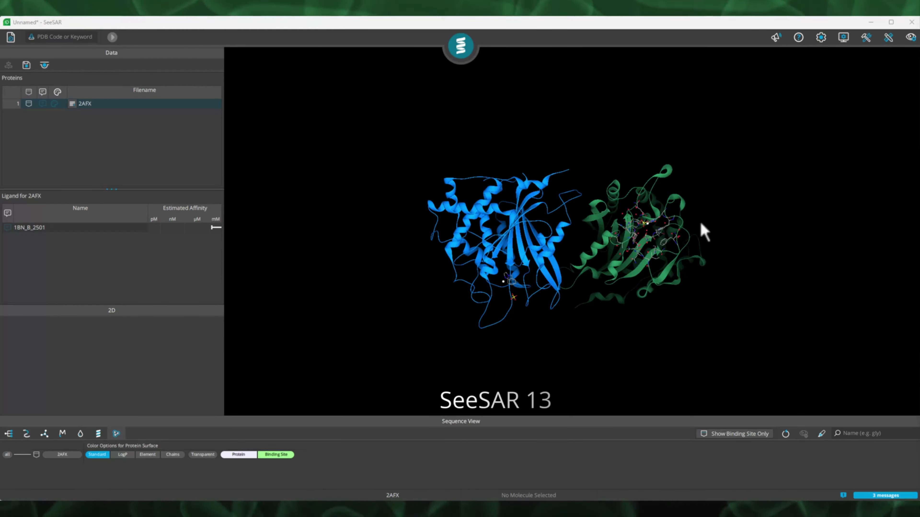
# Display the molecular surface of 2AFX from the protein surface colour options.
pyautogui.moveTo(645, 262); pyautogui.dragTo(649, 201)
pyautogui.scroll(6, 643, 229)
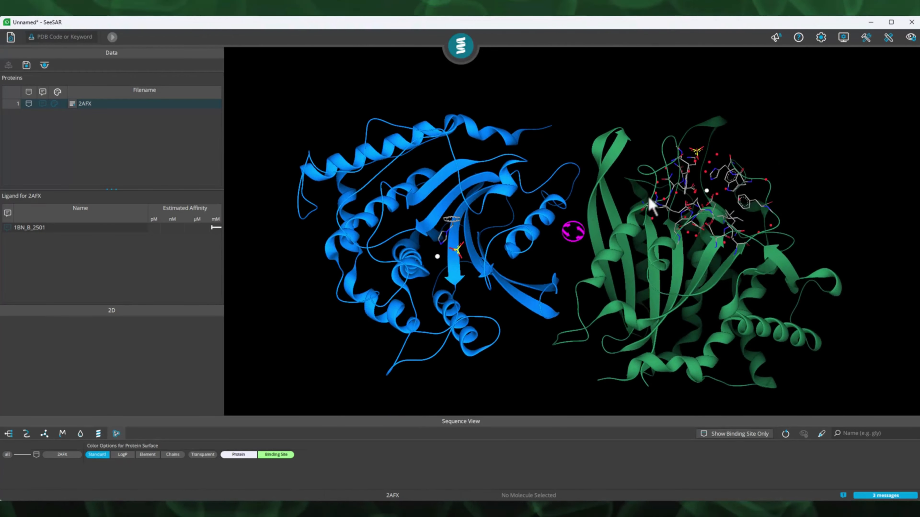
pyautogui.click(27, 433)
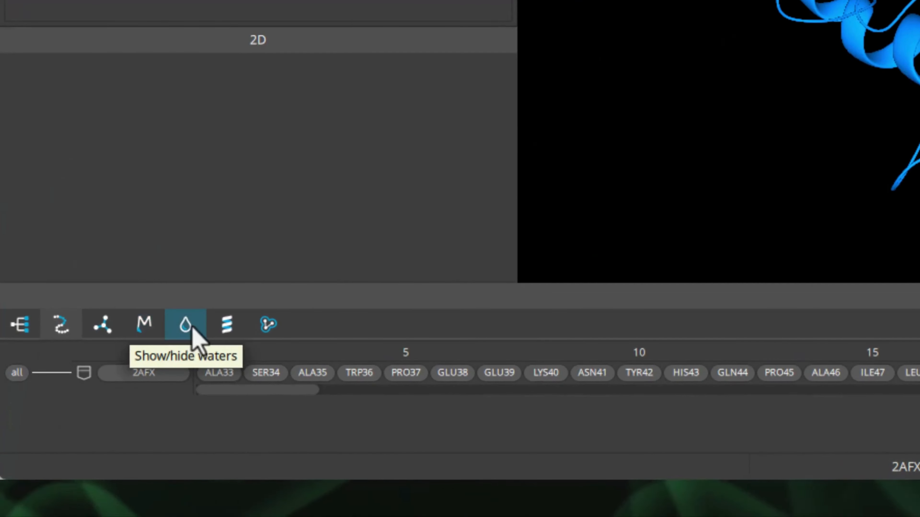
pyautogui.click(261, 334)
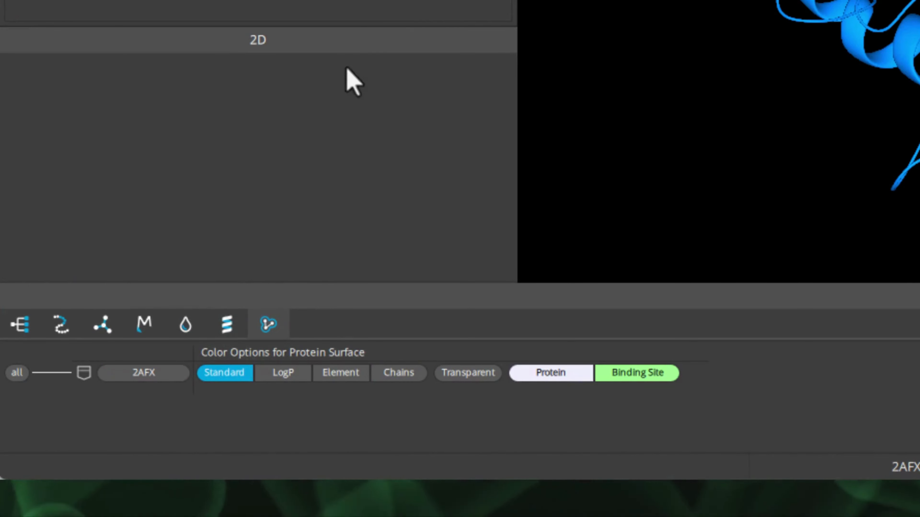
pyautogui.click(137, 378)
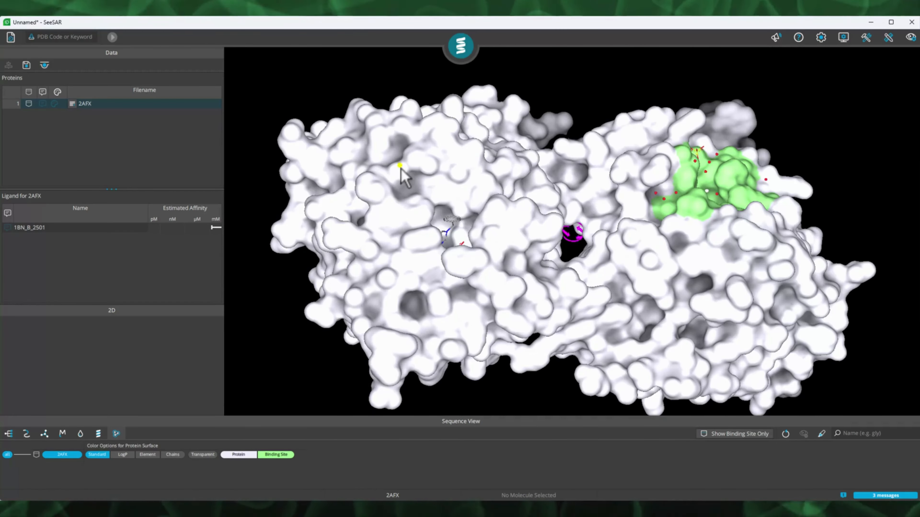
# Select ligand 1BN_B_2501 and examine its position in the green binding site on the protein surface.
pyautogui.moveTo(400, 167); pyautogui.dragTo(368, 199)
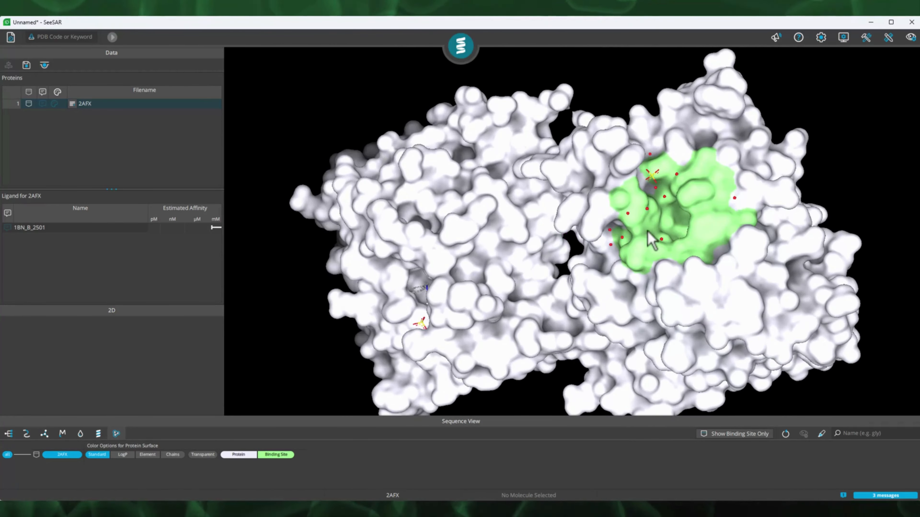
pyautogui.click(106, 231)
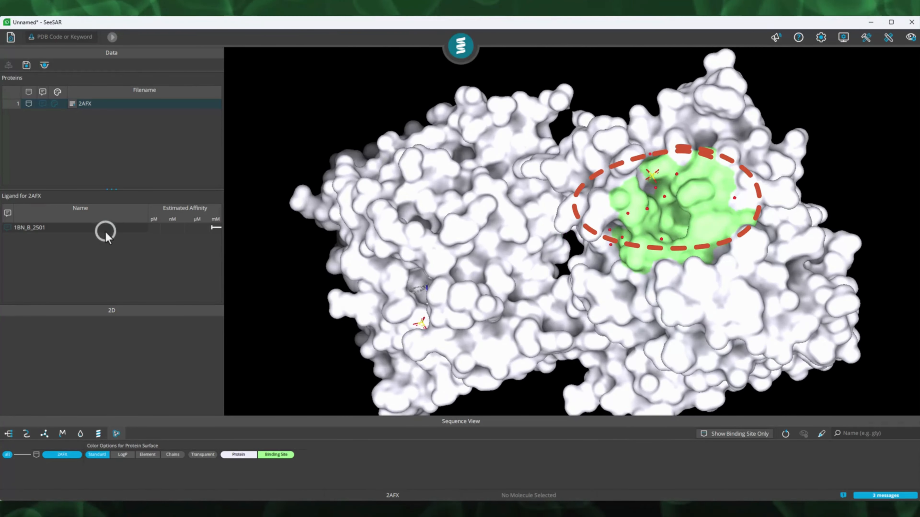
pyautogui.moveTo(452, 243); pyautogui.dragTo(481, 222)
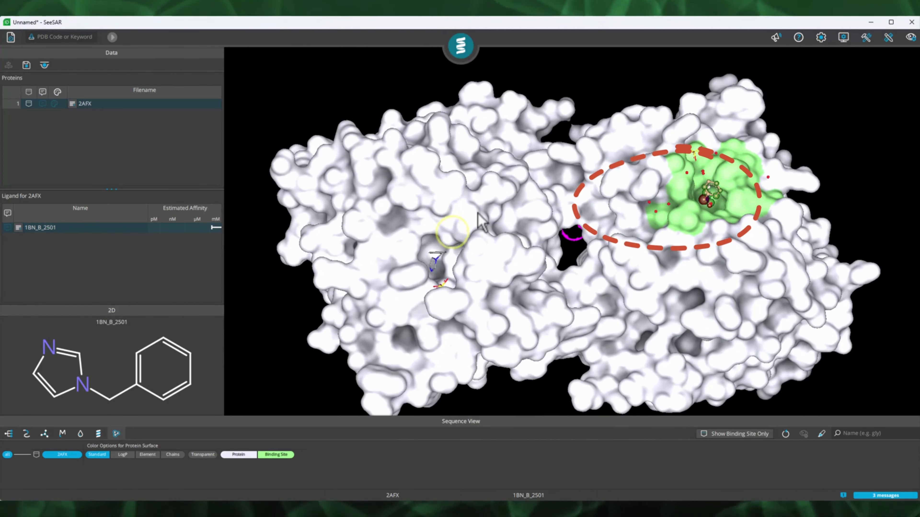
pyautogui.scroll(2, 783, 212)
pyautogui.moveTo(829, 160); pyautogui.dragTo(748, 223)
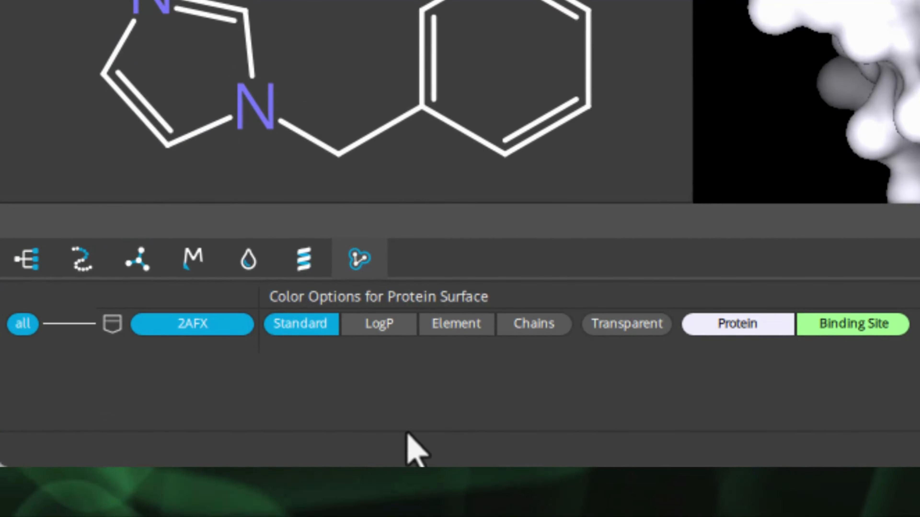
# Colour the 2AFX surface by LogP and by element to compare the two schemes.
pyautogui.click(358, 335)
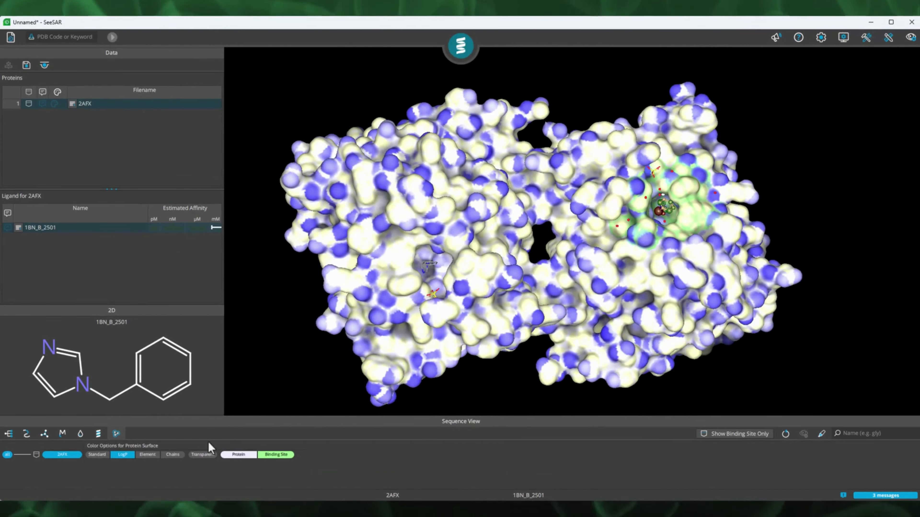
pyautogui.click(148, 455)
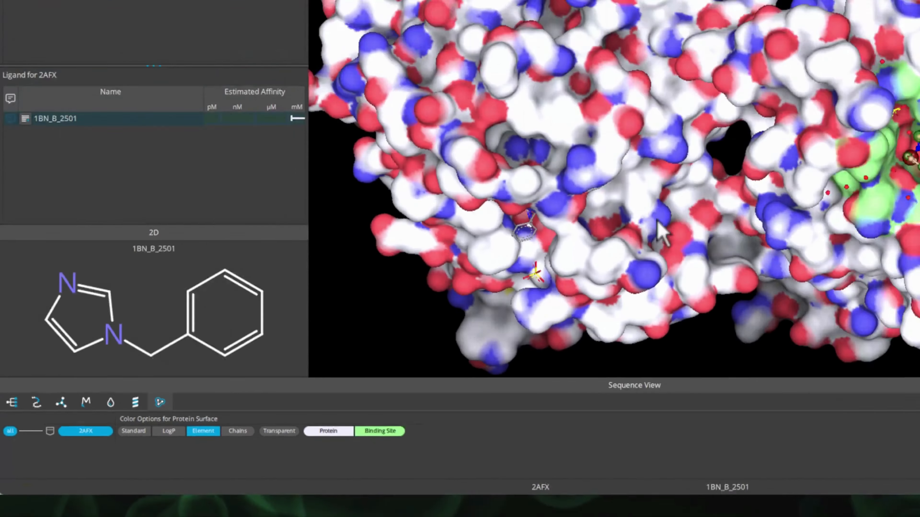
pyautogui.click(740, 289)
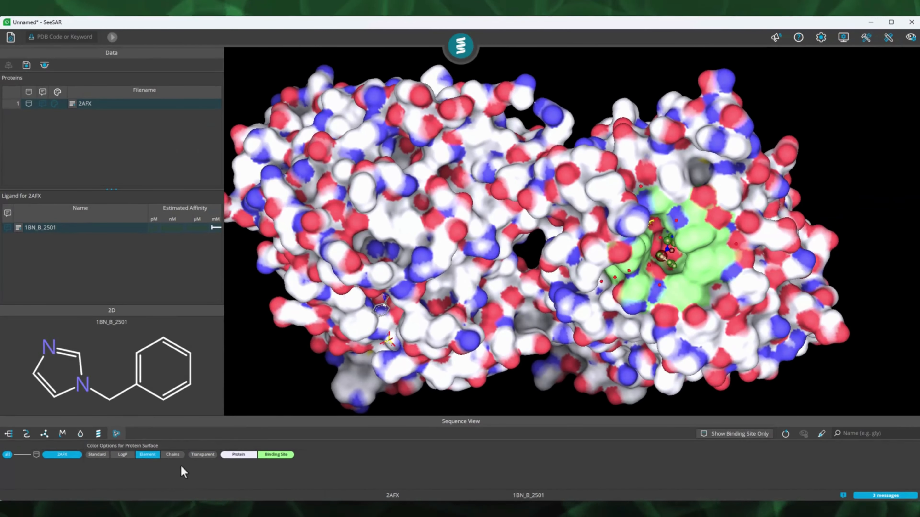
# Colour the 2AFX surface by chains and inspect the ligand's pocket up close and both chains from a distance.
pyautogui.click(174, 454)
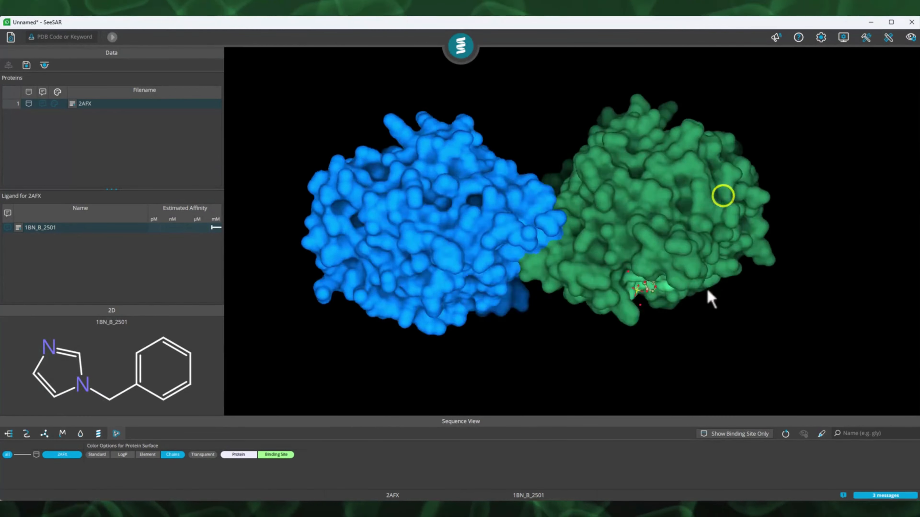
pyautogui.moveTo(710, 296); pyautogui.dragTo(706, 178)
pyautogui.scroll(8, 609, 181)
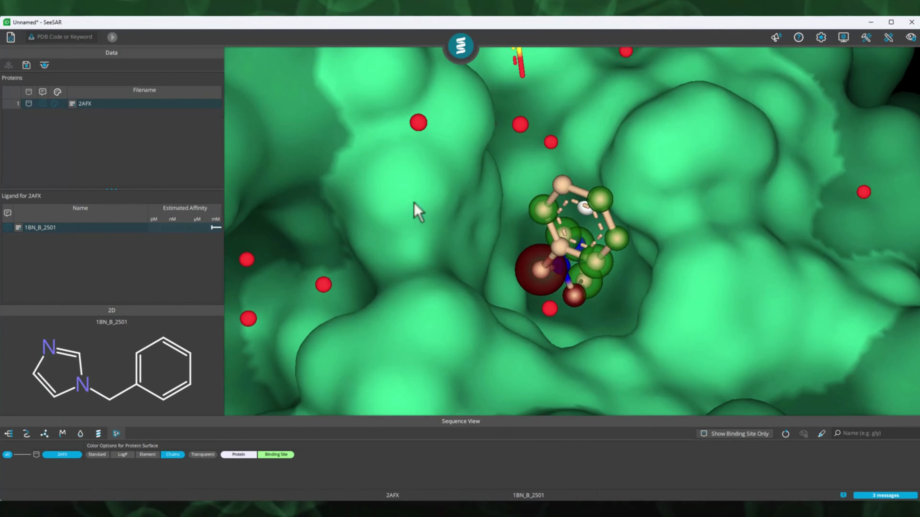
pyautogui.scroll(-8, 402, 229)
pyautogui.moveTo(321, 236); pyautogui.dragTo(510, 218, button='right')
pyautogui.scroll(-2, 509, 218)
pyautogui.scroll(-3, 521, 217)
pyautogui.moveTo(539, 212)
pyautogui.mouseDown()
pyautogui.moveTo(538, 249)
pyautogui.moveTo(530, 238)
pyautogui.moveTo(539, 227)
pyautogui.mouseUp()
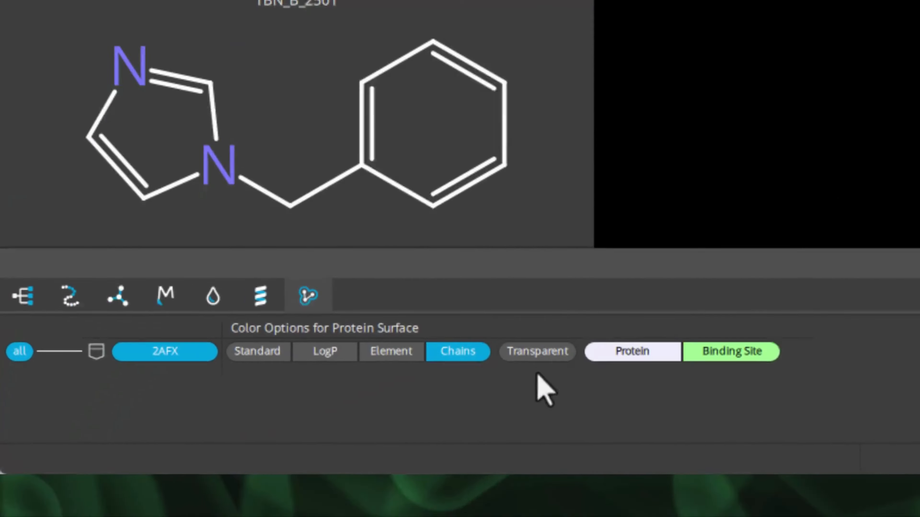
# Make the chain-coloured surface transparent and view the backbone and ligand inside it.
pyautogui.click(202, 454)
pyautogui.click(592, 334)
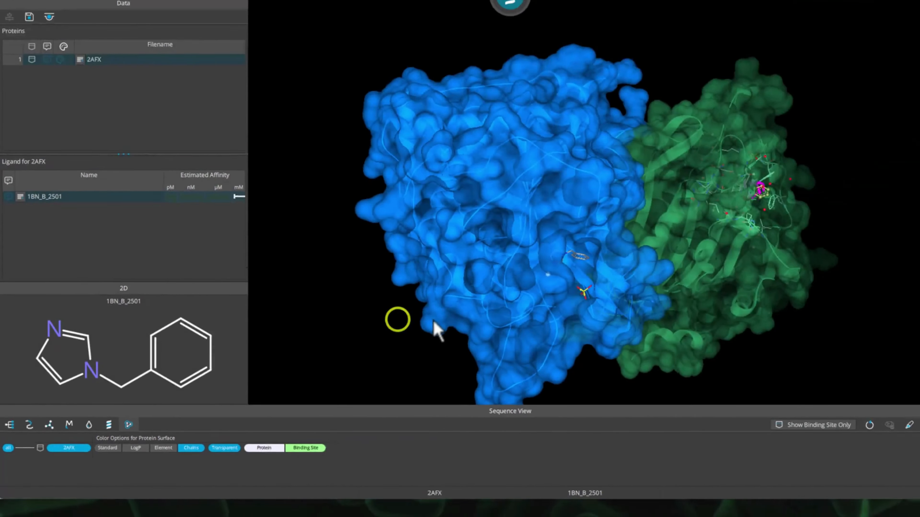
pyautogui.moveTo(433, 321); pyautogui.dragTo(381, 310)
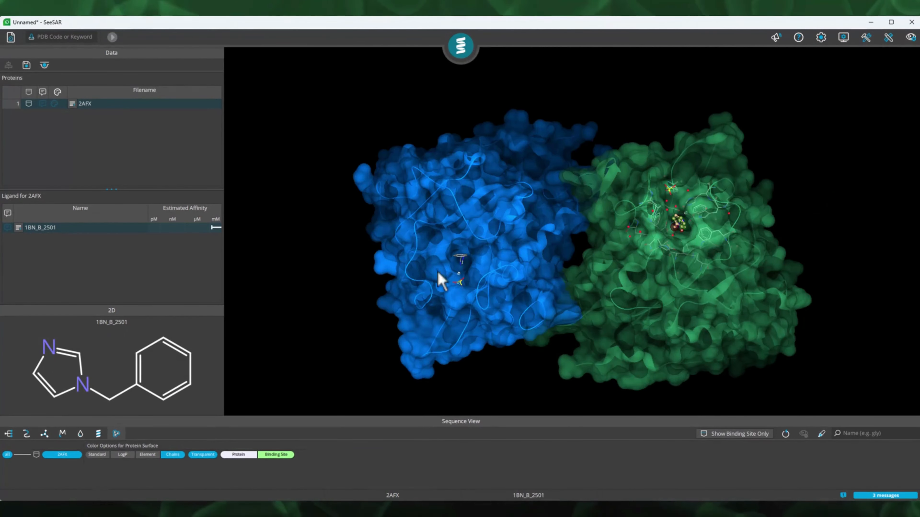
pyautogui.scroll(3, 510, 287)
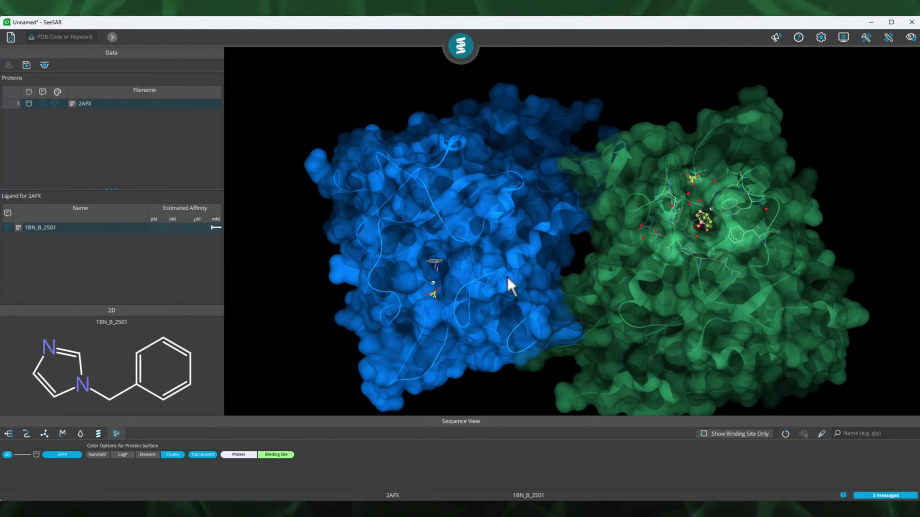
# Display all amino acids of 2AFX inside the transparent surface, inspect them, and hide them all again.
pyautogui.click(29, 435)
pyautogui.click(63, 455)
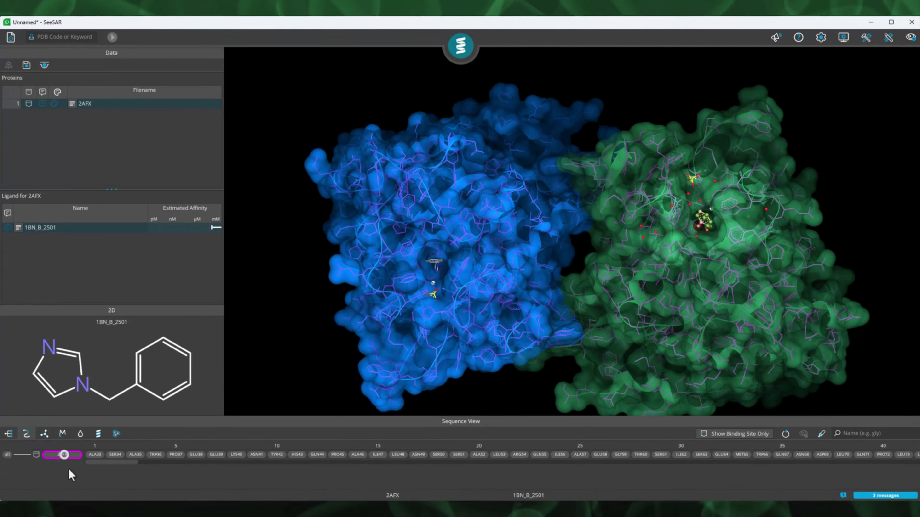
pyautogui.moveTo(495, 188); pyautogui.dragTo(472, 227)
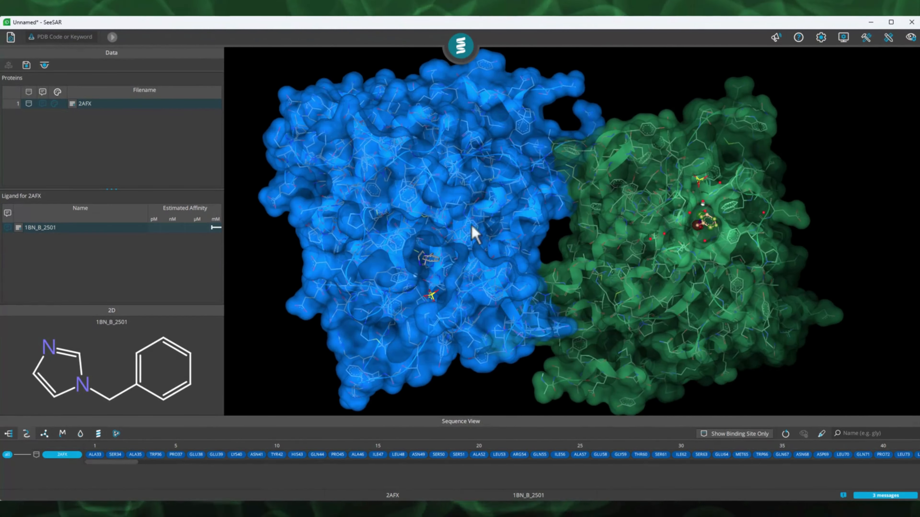
pyautogui.click(75, 457)
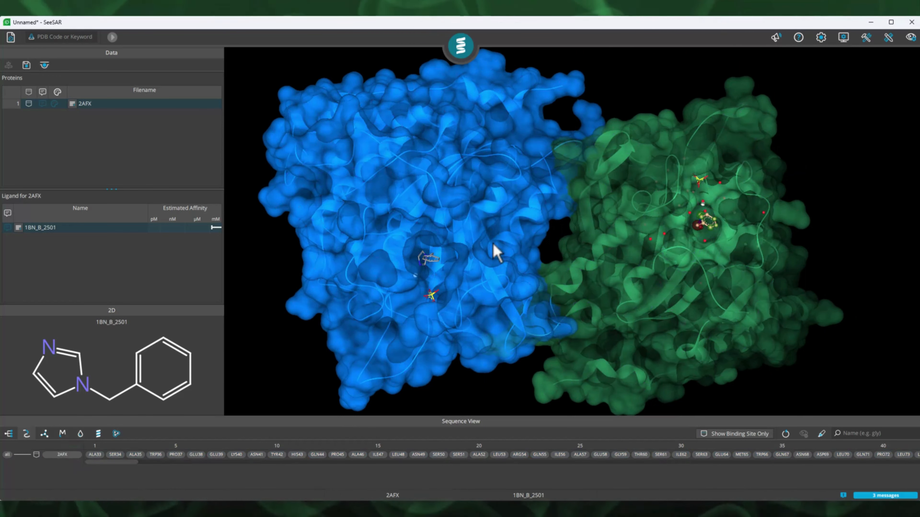
# Inspect the transparent chain-coloured surface of 2AFX and its ligands from several angles, close up and from a distance.
pyautogui.moveTo(494, 250); pyautogui.dragTo(581, 261)
pyautogui.scroll(5, 686, 215)
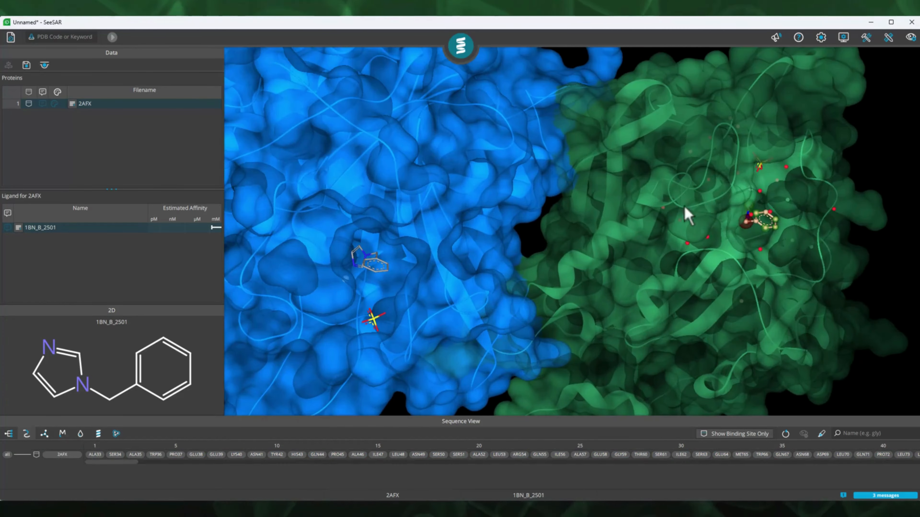
pyautogui.moveTo(688, 216); pyautogui.dragTo(632, 237)
pyautogui.scroll(-10, 631, 274)
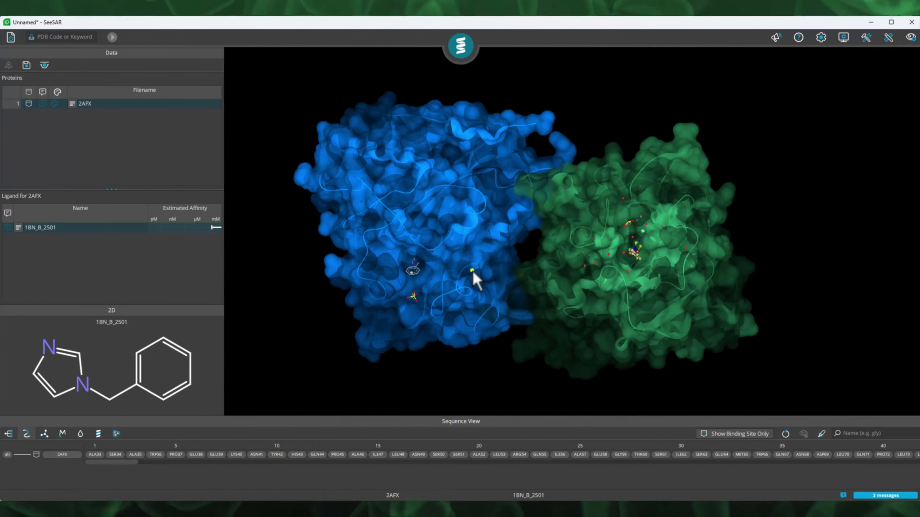
pyautogui.moveTo(471, 270); pyautogui.dragTo(568, 288, button='right')
pyautogui.moveTo(564, 172); pyautogui.dragTo(578, 195, button='right')
pyautogui.moveTo(579, 196)
pyautogui.mouseDown()
pyautogui.moveTo(597, 211)
pyautogui.moveTo(581, 214)
pyautogui.moveTo(573, 188)
pyautogui.mouseUp()
pyautogui.moveTo(770, 295); pyautogui.dragTo(754, 257, button='right')
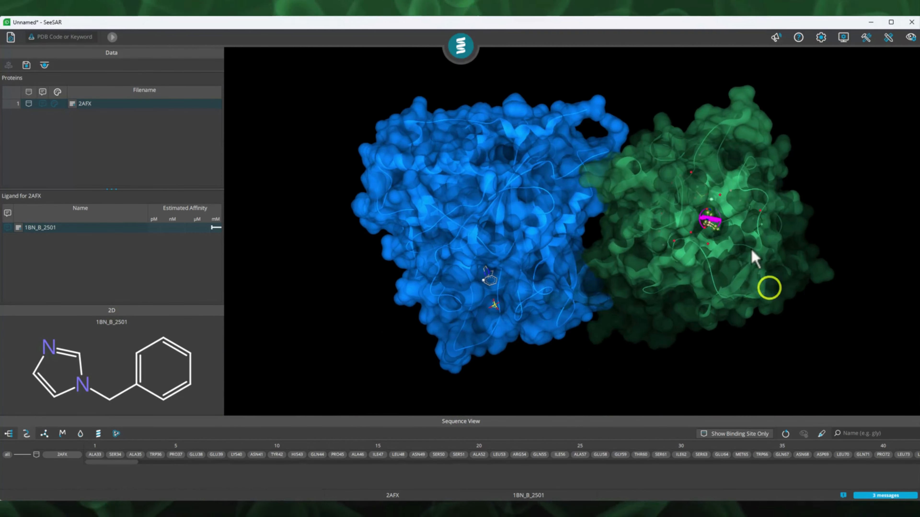
# Return the 2AFX surface to the Standard colour scheme and make it opaque.
pyautogui.click(117, 434)
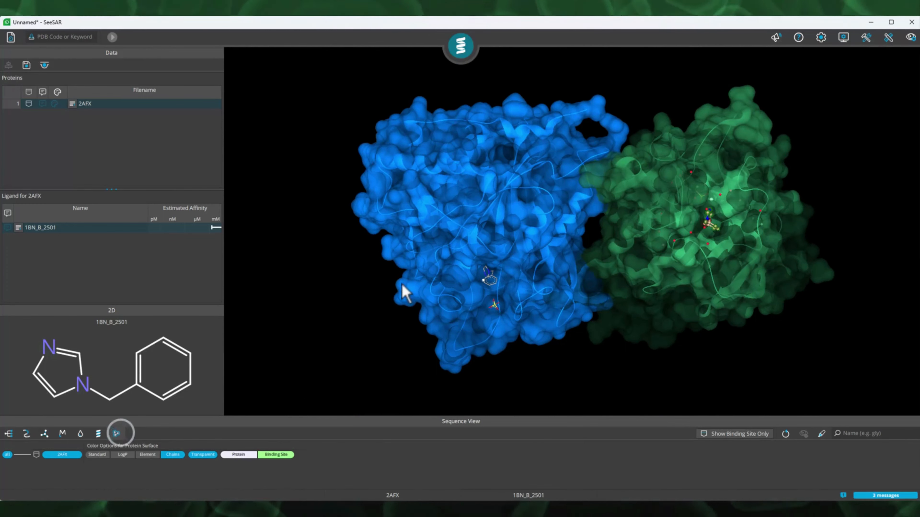
pyautogui.click(94, 456)
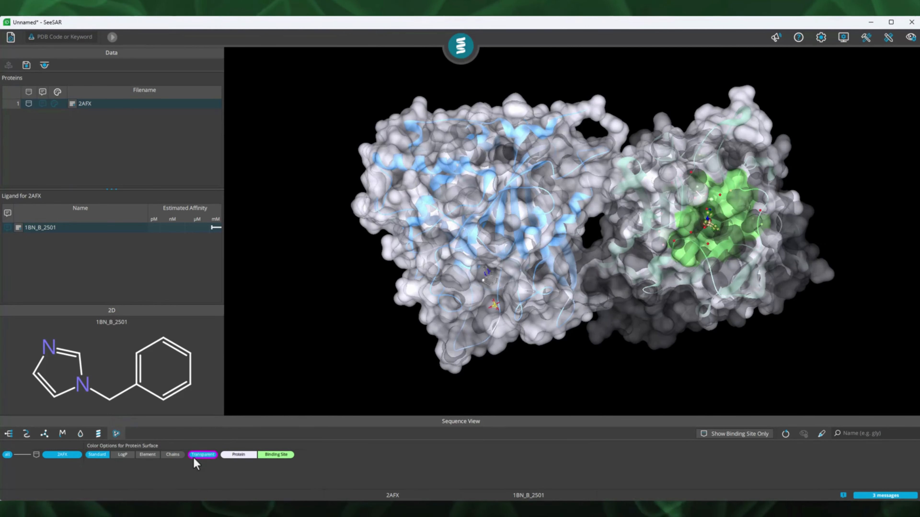
pyautogui.click(202, 455)
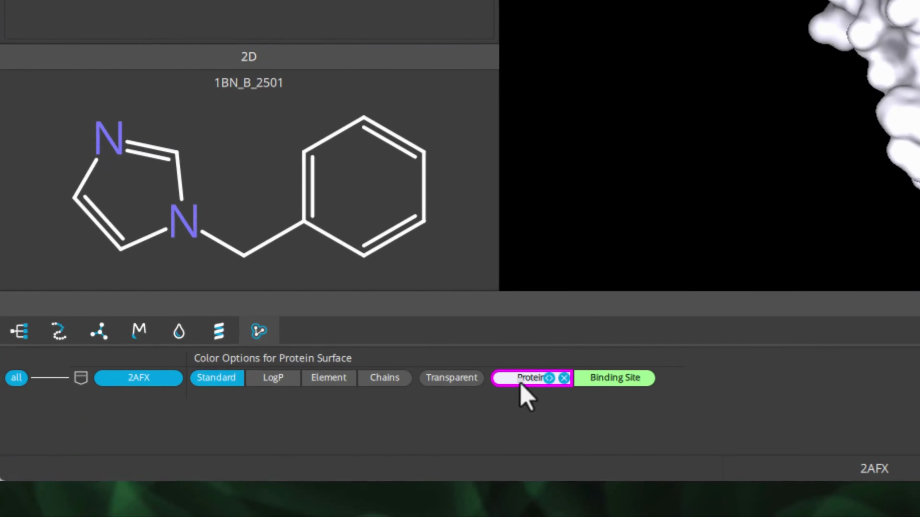
# Try several colours for the protein surface, including orange #ff5500, purple #cf98ff and yellow #ffe941, and apply light green #a8ff9b.
pyautogui.click(520, 380)
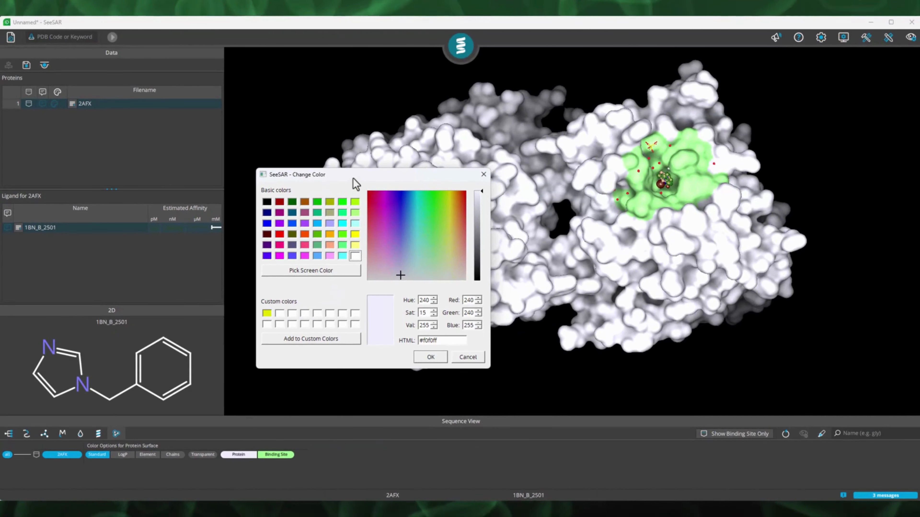
pyautogui.moveTo(357, 179); pyautogui.dragTo(210, 128)
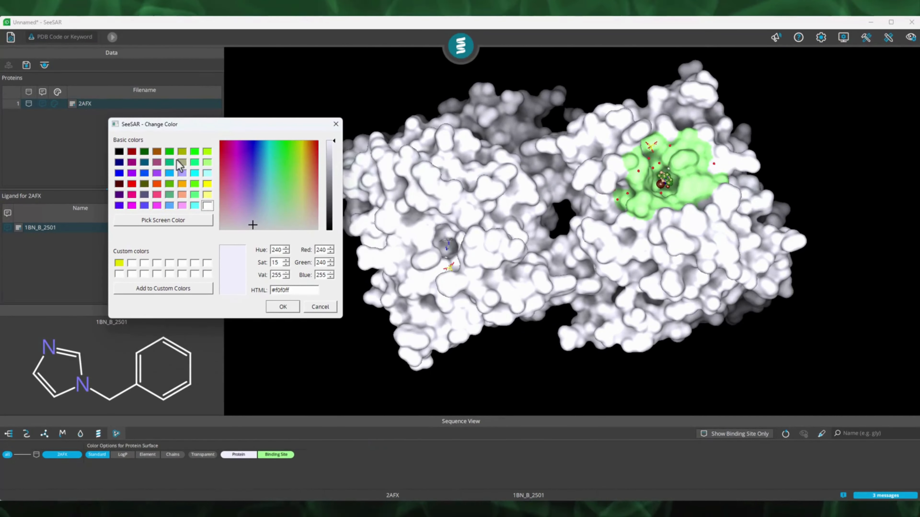
pyautogui.click(157, 184)
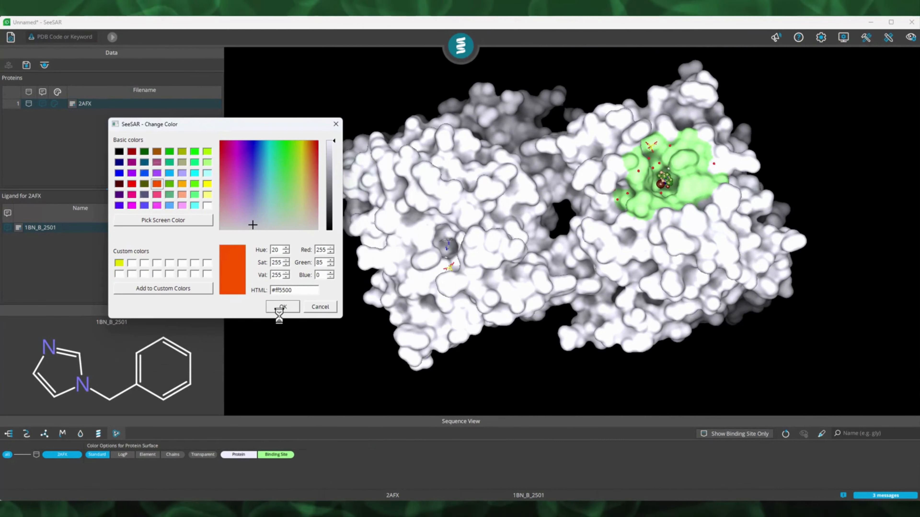
pyautogui.click(273, 173)
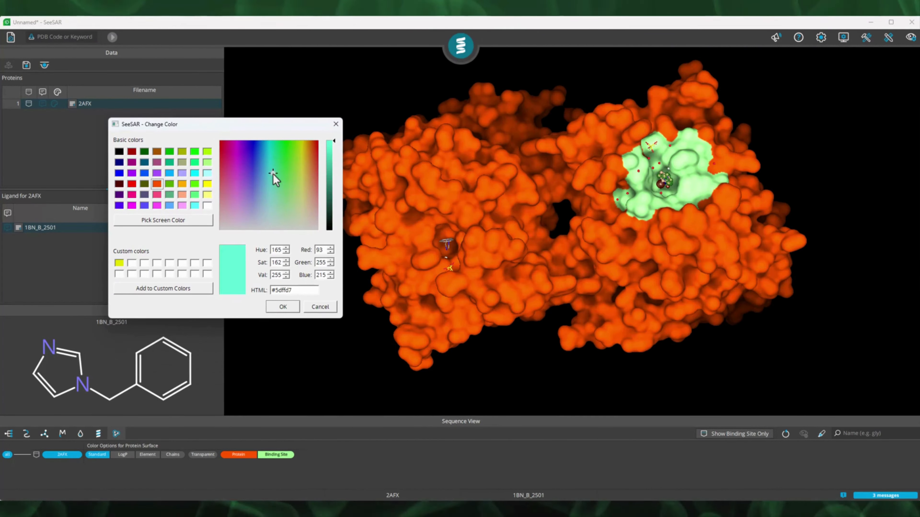
pyautogui.click(243, 194)
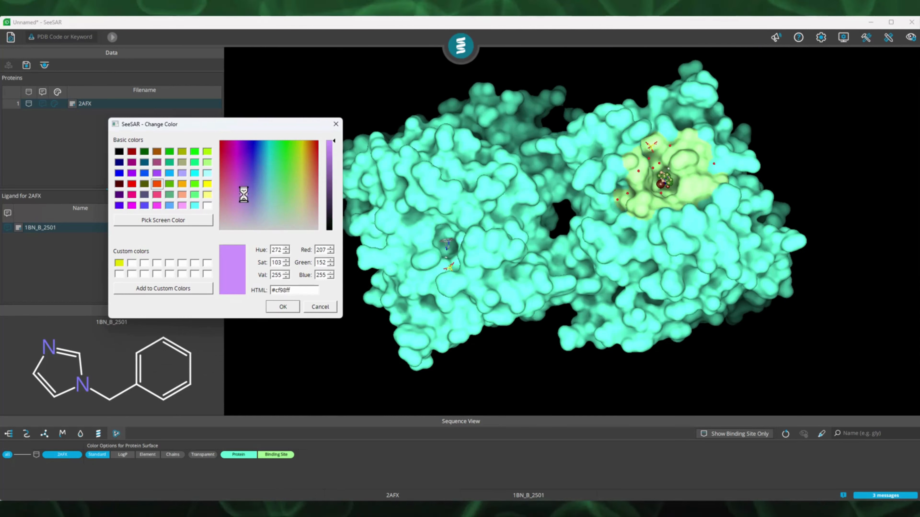
pyautogui.click(236, 163)
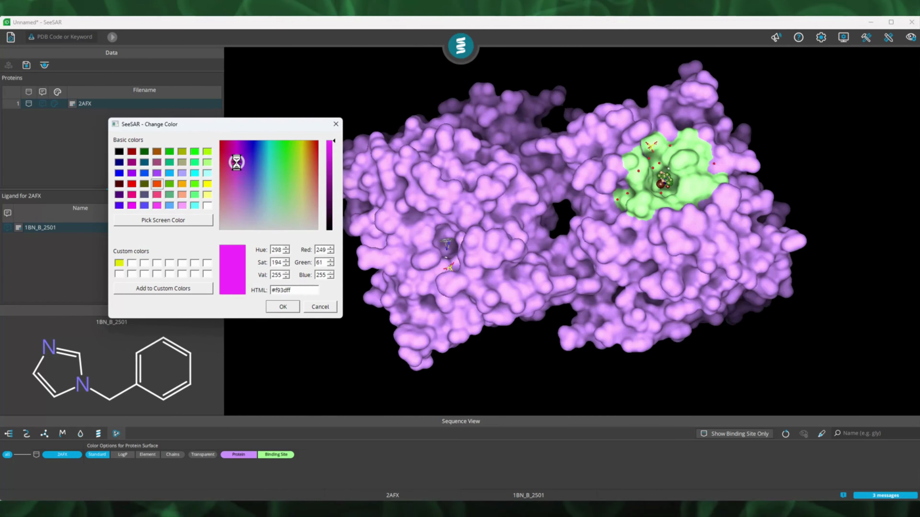
pyautogui.click(304, 191)
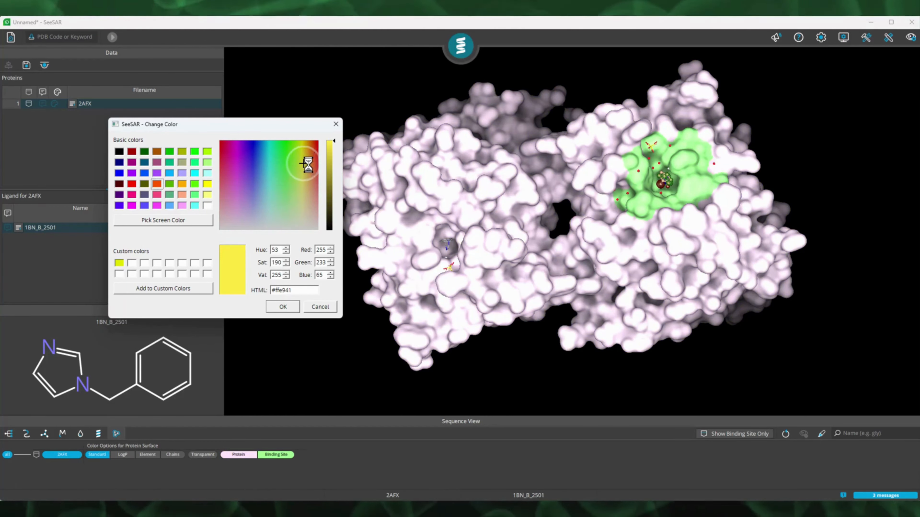
pyautogui.click(313, 163)
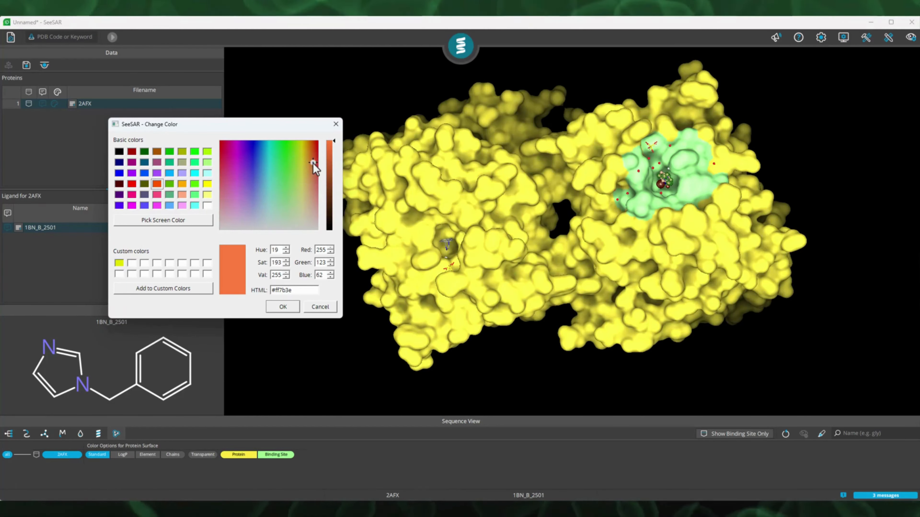
pyautogui.click(287, 196)
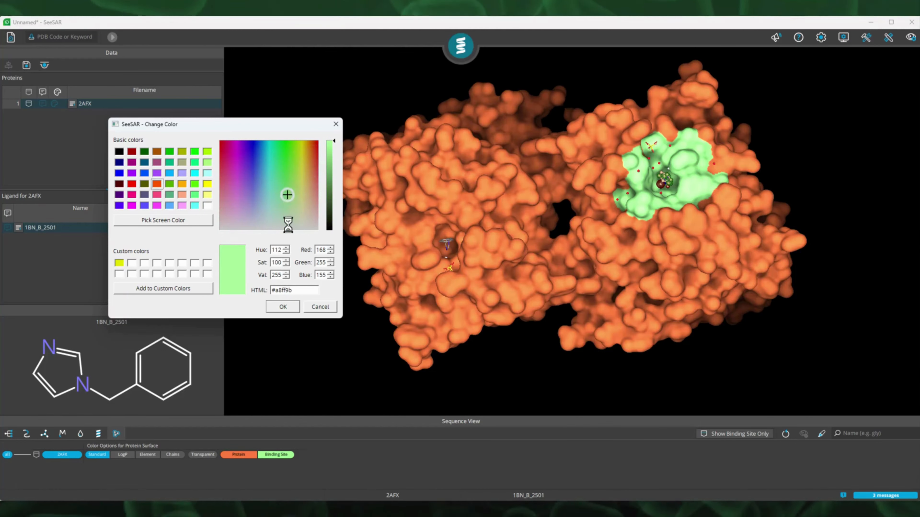
pyautogui.click(283, 307)
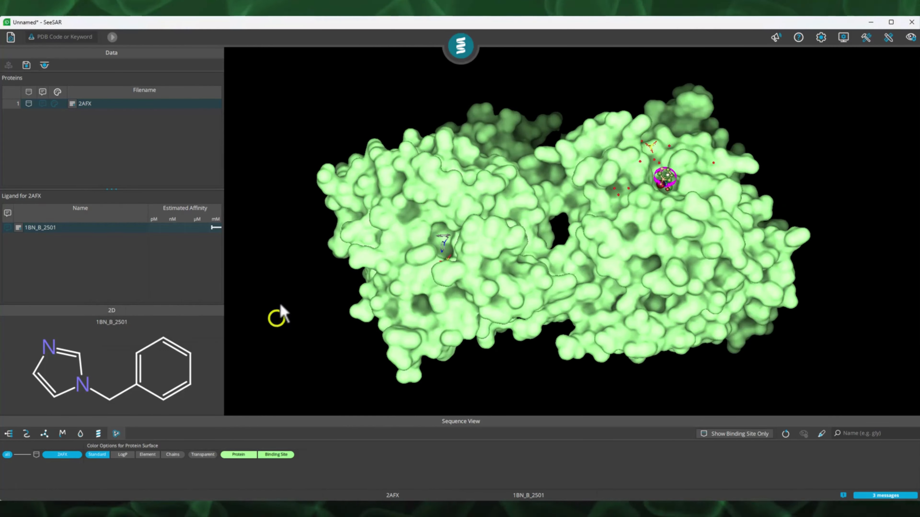
# Set the protein surface colour to orange #ff5500.
pyautogui.click(239, 455)
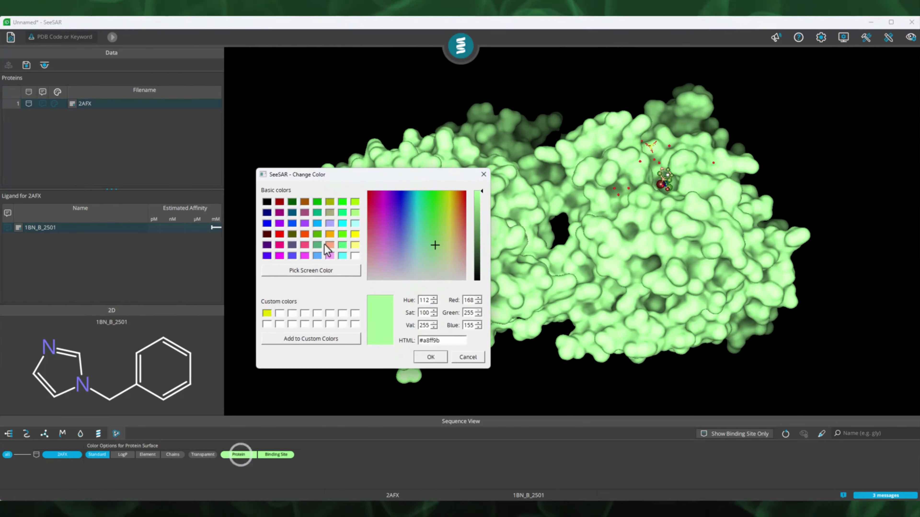
pyautogui.click(306, 234)
pyautogui.click(417, 359)
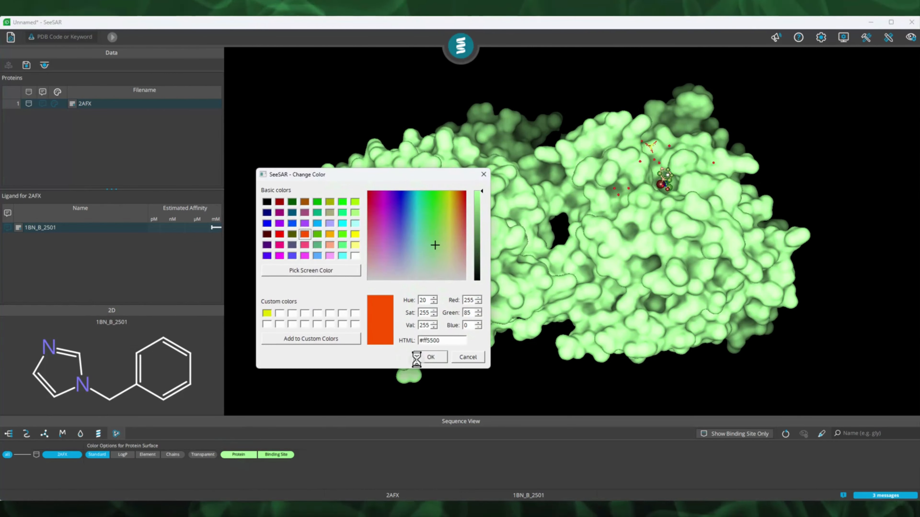
pyautogui.click(305, 354)
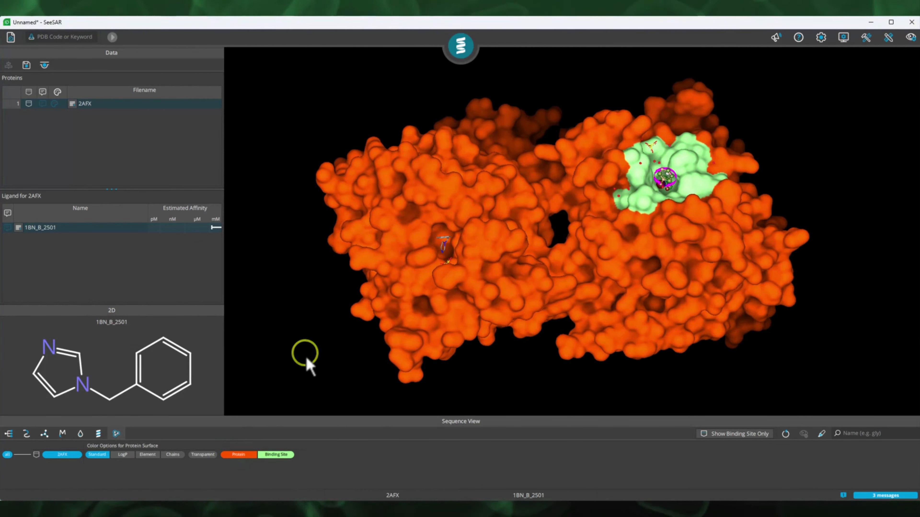
# Set the surface colour of the binding site to cyan #55ffff.
pyautogui.click(270, 456)
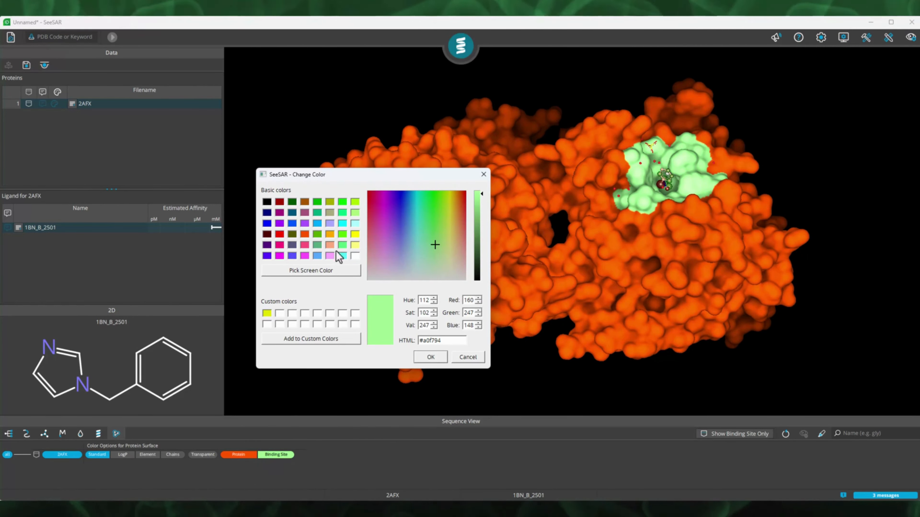
pyautogui.click(344, 256)
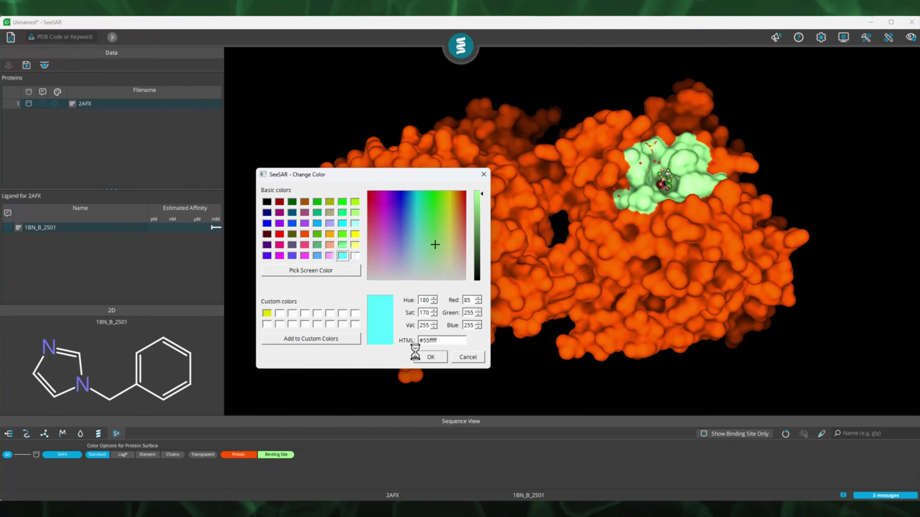
pyautogui.click(431, 358)
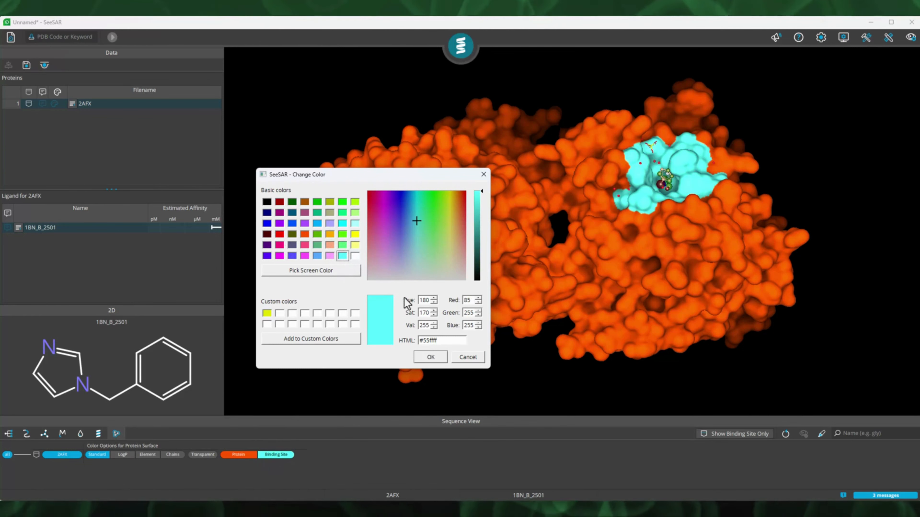
# Preview the orange and cyan surface with transparency, and make it opaque again.
pyautogui.moveTo(571, 177); pyautogui.dragTo(498, 259)
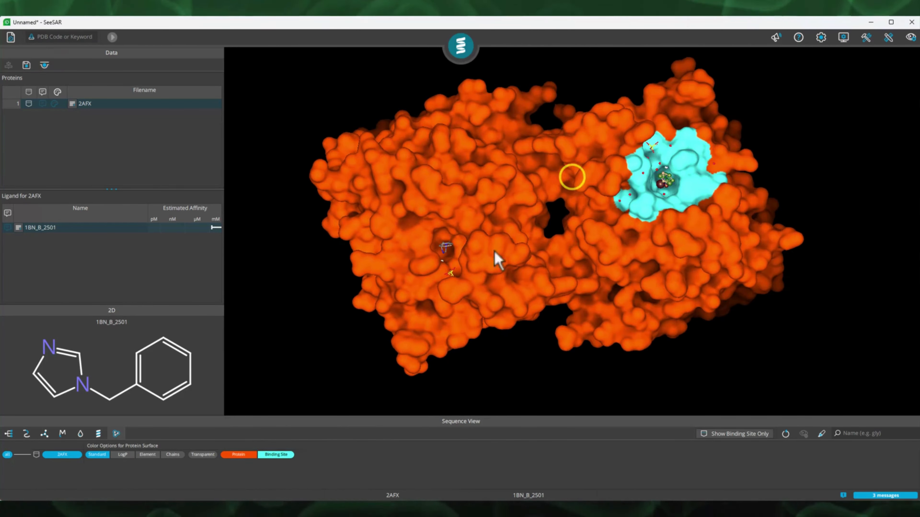
pyautogui.click(202, 455)
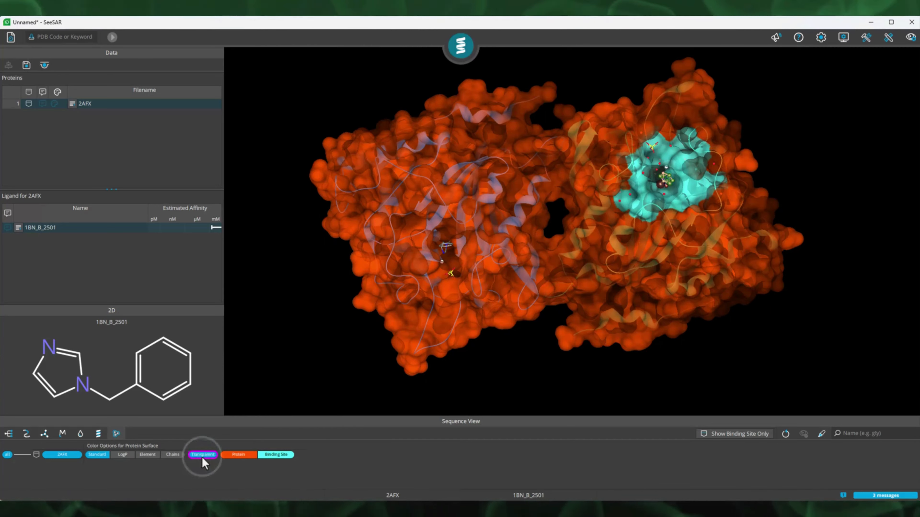
pyautogui.click(202, 456)
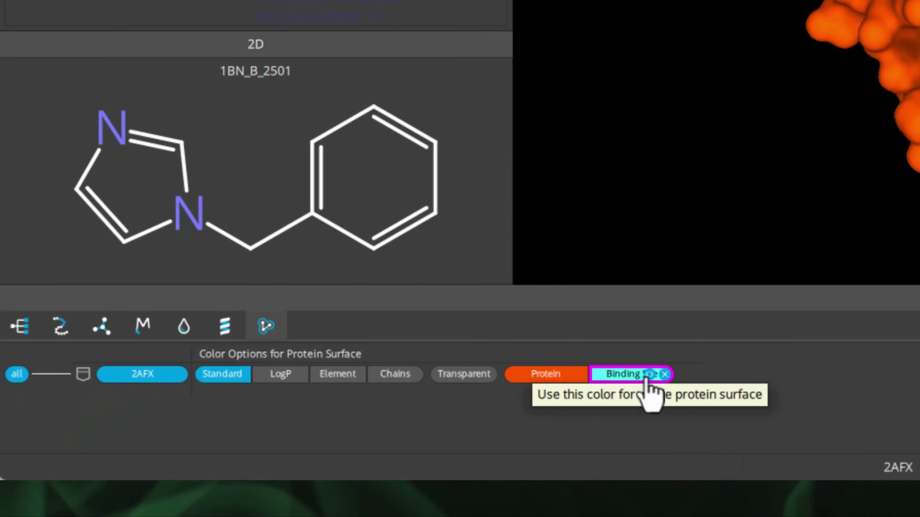
# Apply the binding site's cyan colour to the whole protein surface and inspect it from different angles.
pyautogui.click(647, 376)
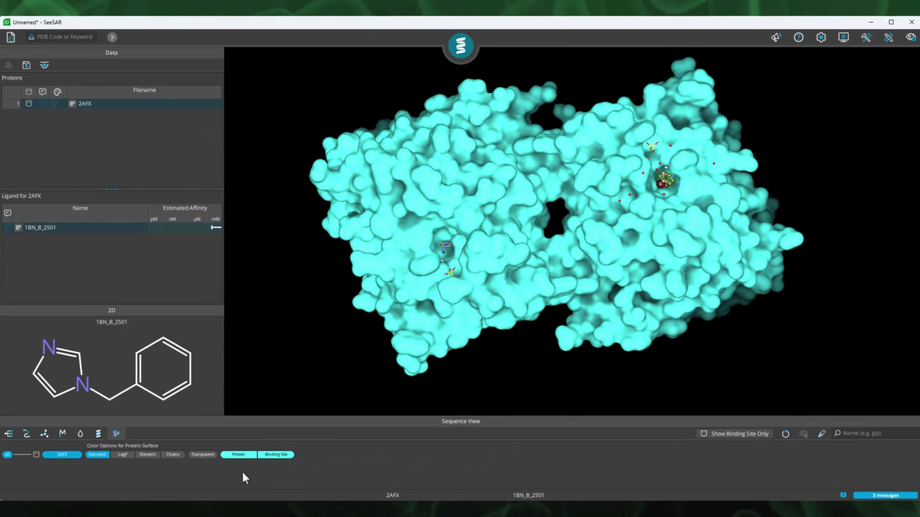
pyautogui.moveTo(460, 285); pyautogui.dragTo(463, 278)
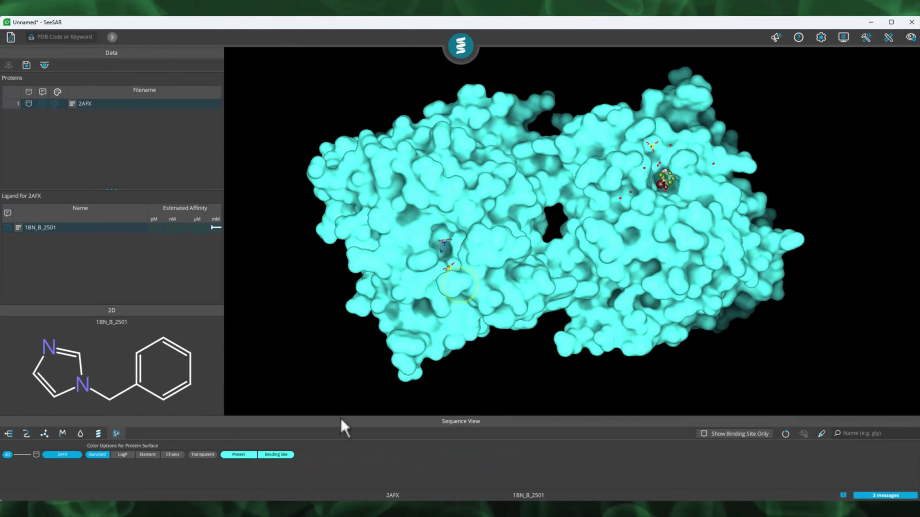
pyautogui.click(239, 455)
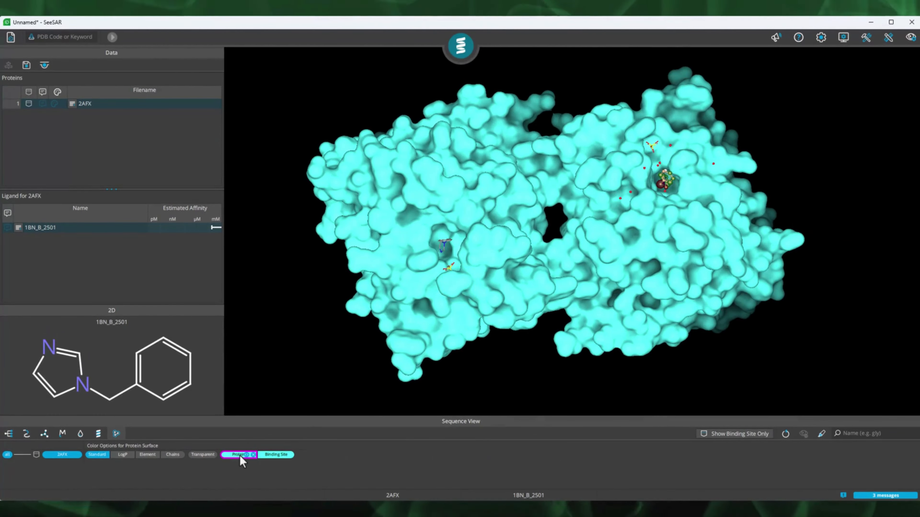
pyautogui.click(336, 285)
pyautogui.moveTo(338, 285); pyautogui.dragTo(679, 237)
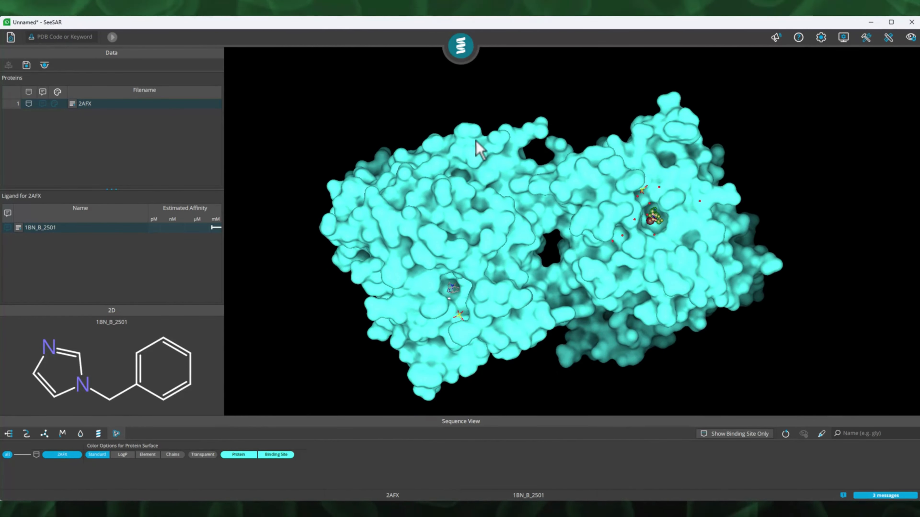
pyautogui.moveTo(397, 163)
pyautogui.mouseDown()
pyautogui.moveTo(420, 170)
pyautogui.moveTo(416, 154)
pyautogui.moveTo(403, 155)
pyautogui.mouseUp()
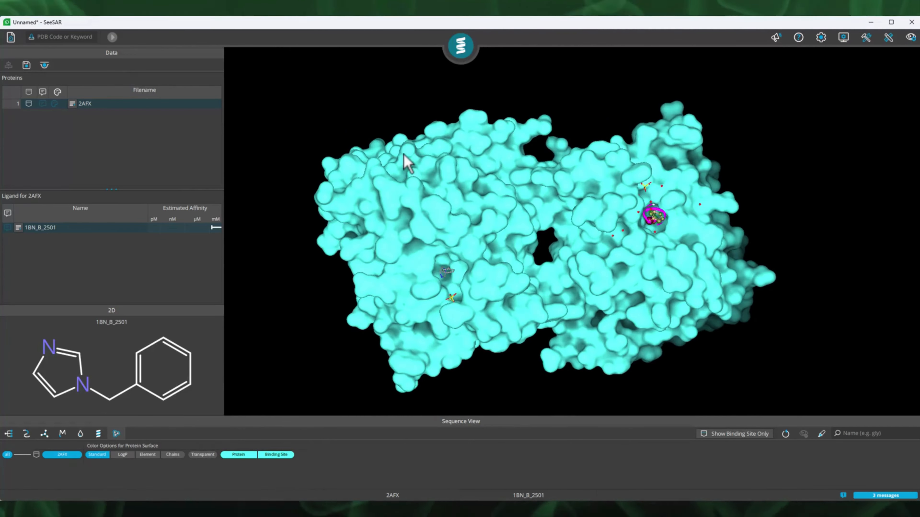
# Switch to Binding Site mode and show the unoccupied pockets of 2AFX on the surface.
pyautogui.moveTo(463, 53)
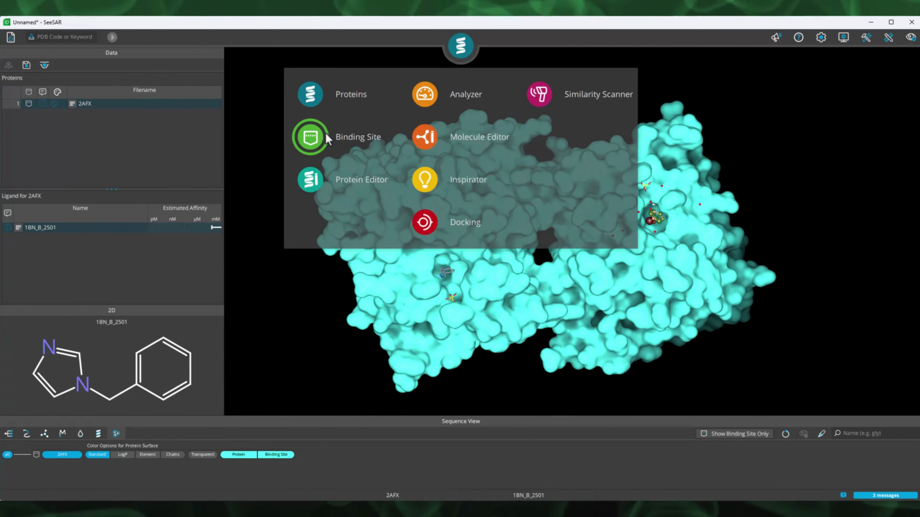
pyautogui.click(311, 143)
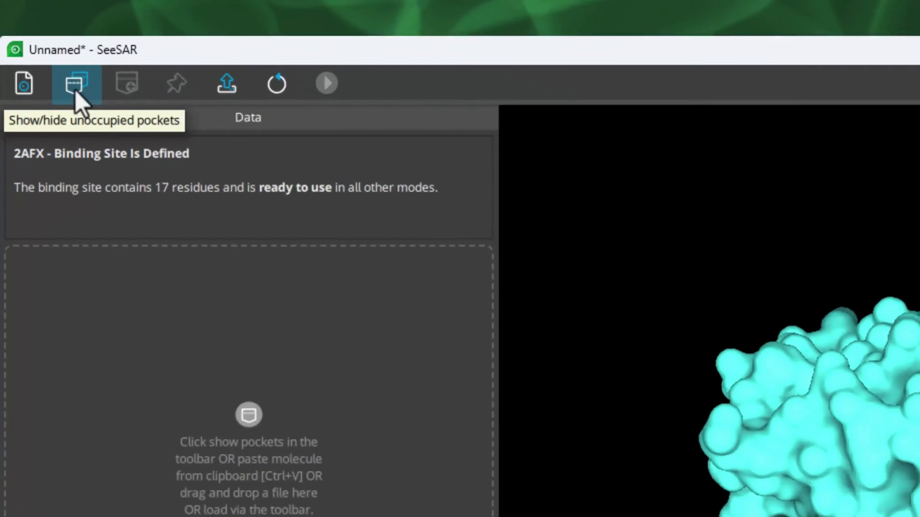
pyautogui.click(33, 39)
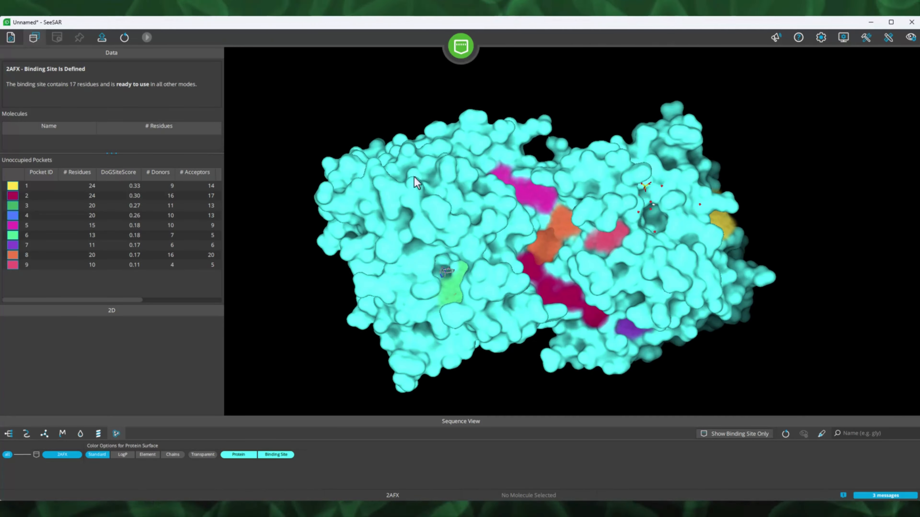
pyautogui.moveTo(414, 177); pyautogui.dragTo(464, 166)
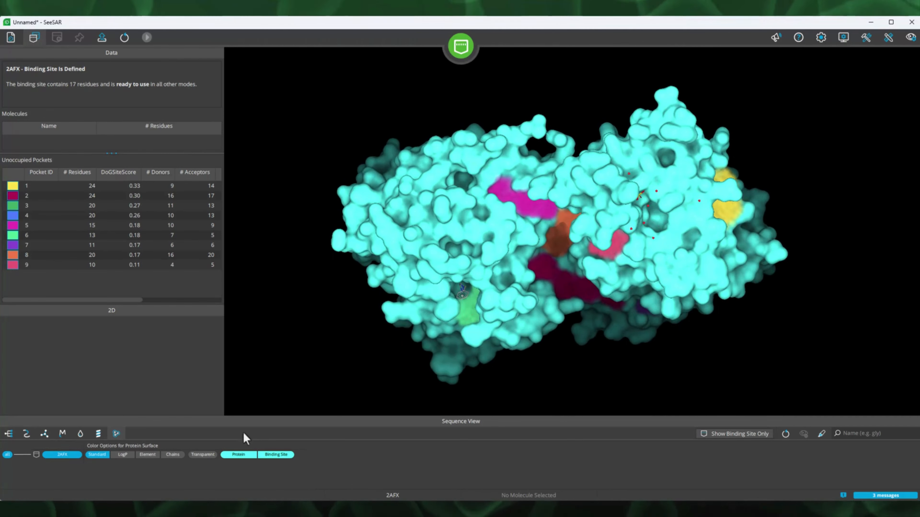
# Make the surface transparent and inspect the coloured unoccupied pockets from another angle and closer up.
pyautogui.click(203, 455)
pyautogui.moveTo(830, 218); pyautogui.dragTo(788, 200)
pyautogui.press('space')
pyautogui.moveTo(530, 269); pyautogui.dragTo(577, 250)
pyautogui.scroll(5, 576, 250)
pyautogui.moveTo(531, 321); pyautogui.dragTo(561, 327)
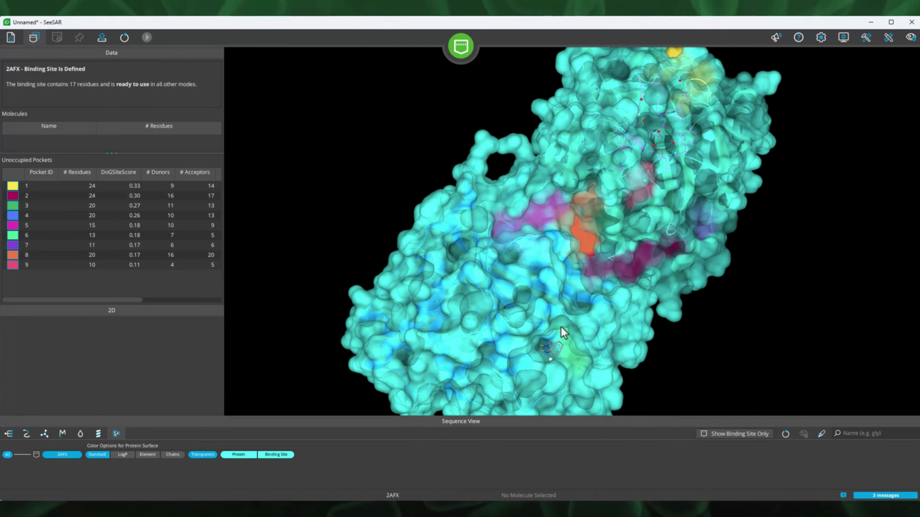
# Make the 2AFX surface opaque and inspect the coloured unoccupied pockets closer up and from another angle.
pyautogui.click(208, 455)
pyautogui.scroll(4, 658, 230)
pyautogui.moveTo(416, 306); pyautogui.dragTo(376, 243)
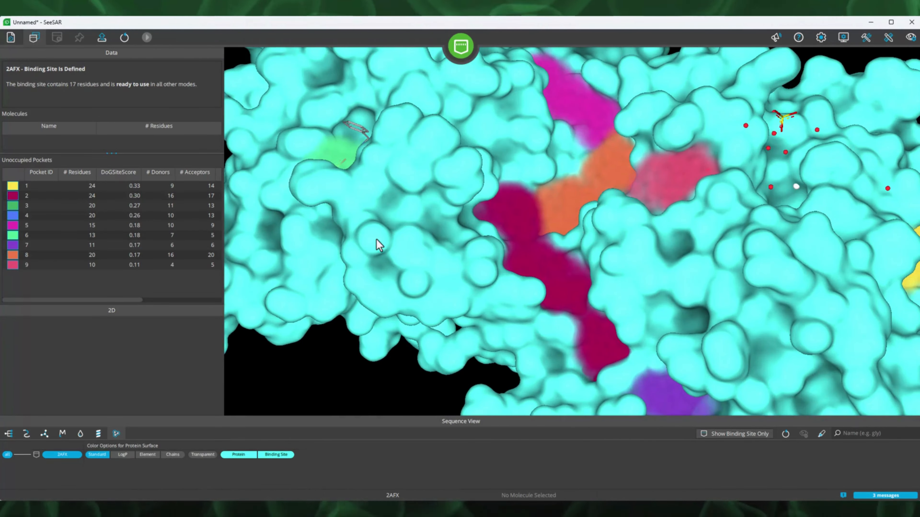
# Hide the 2AFX surface to inspect the unoccupied pockets around the ribbon structure, and show the surface again.
pyautogui.click(78, 457)
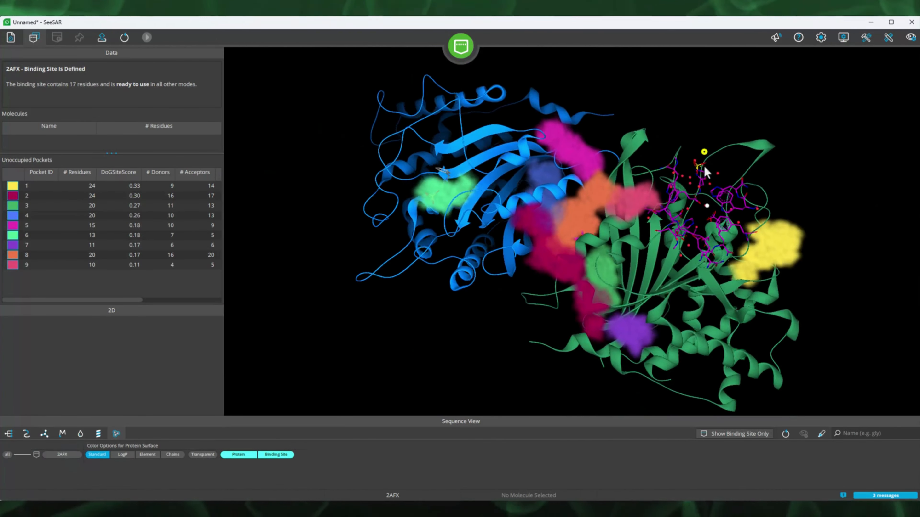
pyautogui.moveTo(704, 166); pyautogui.dragTo(681, 238)
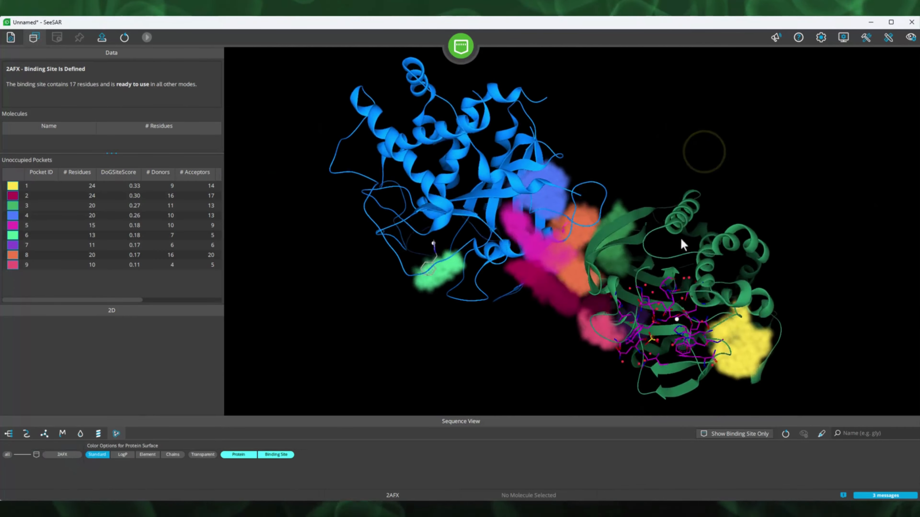
pyautogui.click(69, 458)
pyautogui.moveTo(834, 162); pyautogui.dragTo(897, 132)
pyautogui.moveTo(819, 289); pyautogui.dragTo(837, 322)
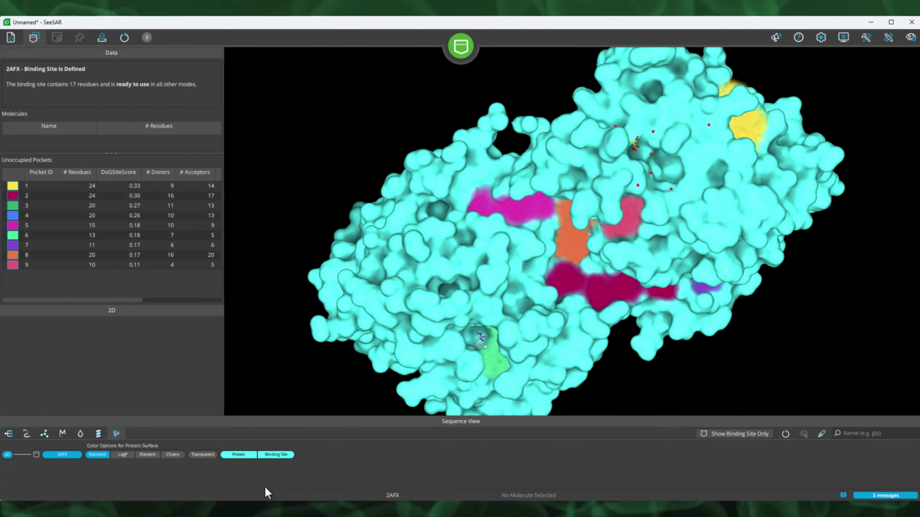
pyautogui.click(62, 454)
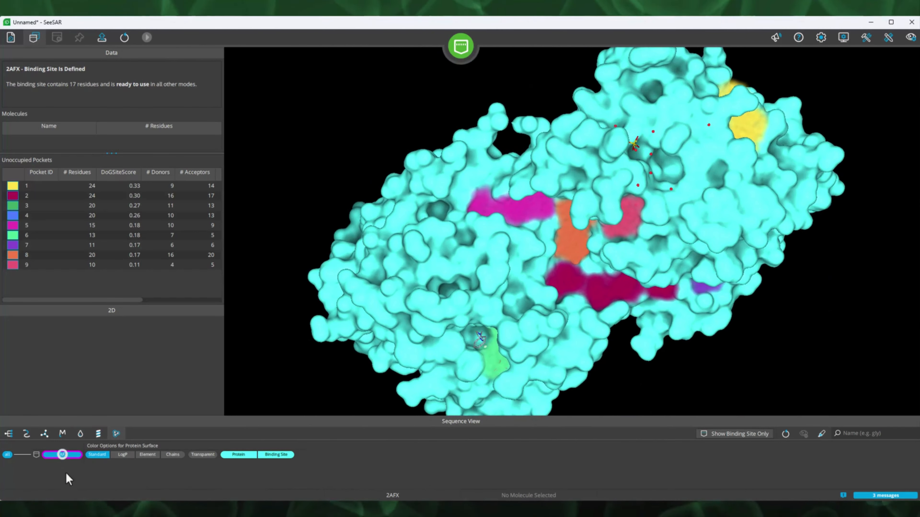
pyautogui.click(65, 455)
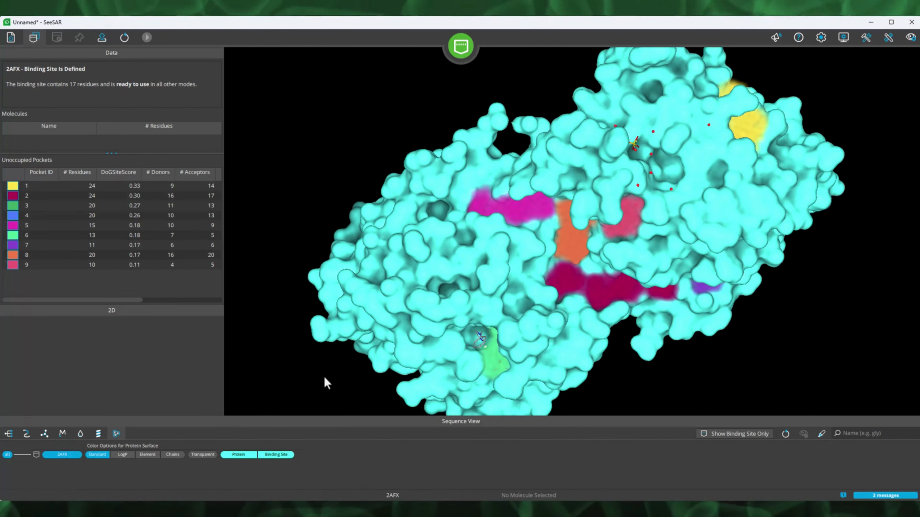
# Switch to the BioSolveIT page in the browser and examine the interactive 3D model of the exported complex.
pyautogui.moveTo(417, 328); pyautogui.dragTo(368, 304)
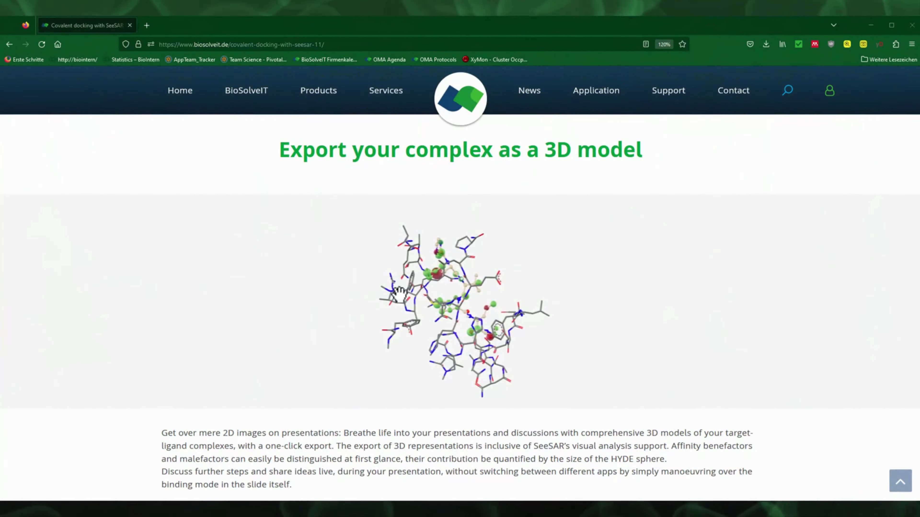
pyautogui.scroll(5, 446, 289)
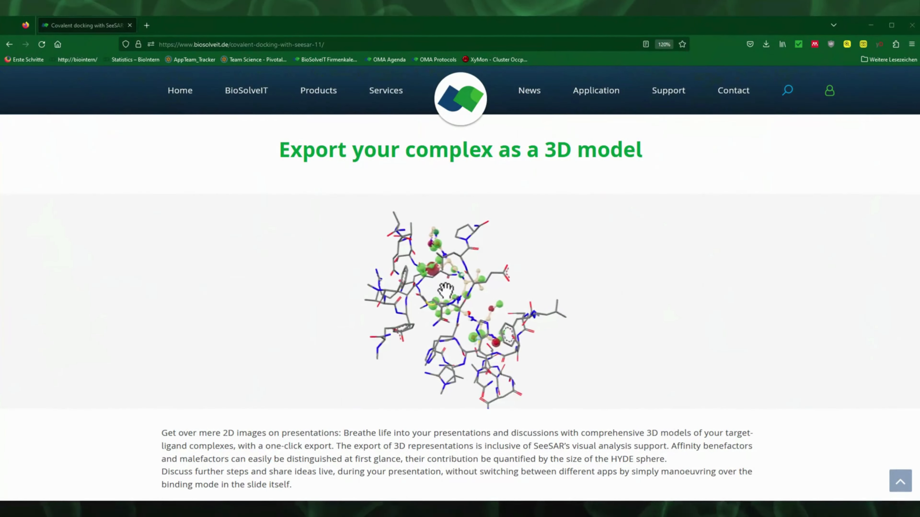
pyautogui.scroll(-5, 445, 290)
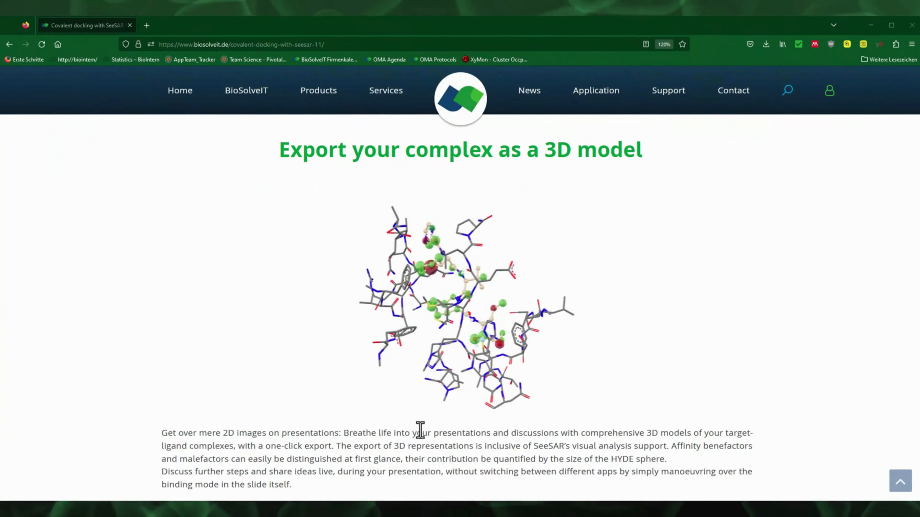
pyautogui.scroll(-2, 421, 431)
pyautogui.scroll(2, 420, 430)
pyautogui.moveTo(500, 281); pyautogui.dragTo(418, 334)
pyautogui.scroll(5, 469, 302)
pyautogui.scroll(-6, 412, 333)
pyautogui.scroll(3, 412, 332)
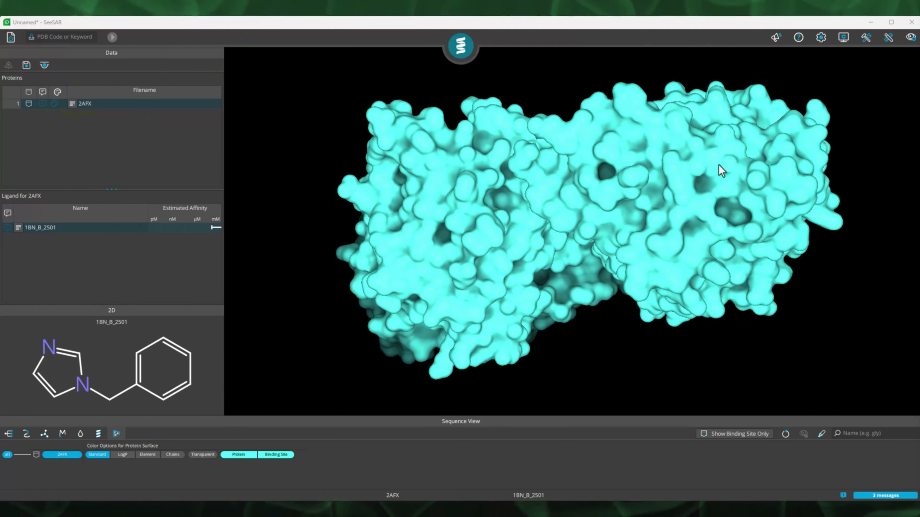
# Switch to SeeSAR, inspect the cyan 2AFX surface from several angles in Protein mode, and make it transparent.
pyautogui.moveTo(719, 164)
pyautogui.mouseDown()
pyautogui.moveTo(706, 195)
pyautogui.moveTo(567, 219)
pyautogui.moveTo(571, 252)
pyautogui.mouseUp()
pyautogui.scroll(-2, 570, 210)
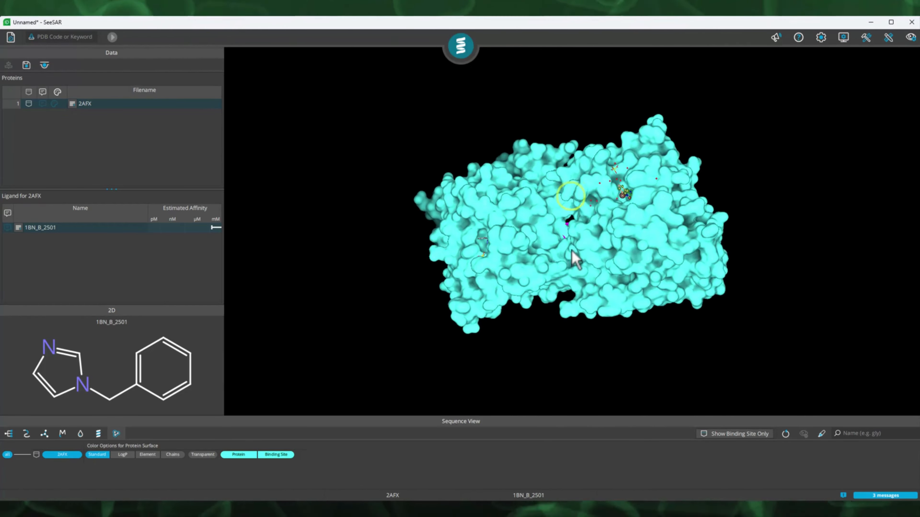
pyautogui.moveTo(595, 204); pyautogui.dragTo(457, 184)
pyautogui.moveTo(505, 251); pyautogui.dragTo(505, 245)
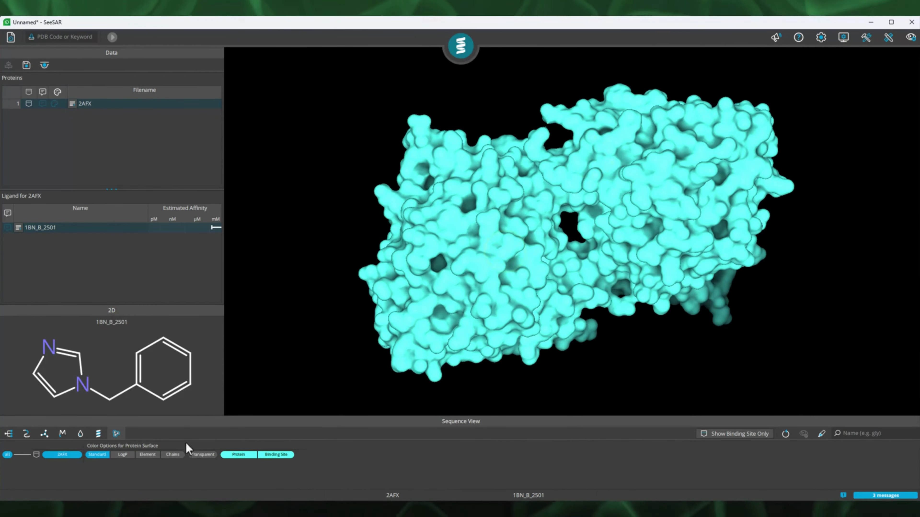
pyautogui.click(200, 456)
# Add ligand 1BN_B_2501 to the Inspirator and generate derivatives of it with a maximum of 10 solutions.
pyautogui.click(462, 45)
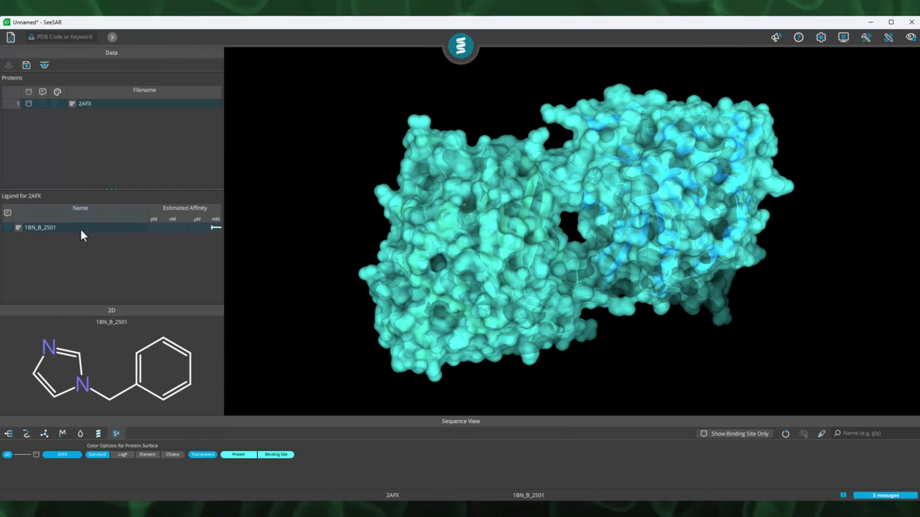
pyautogui.rightClick(81, 229)
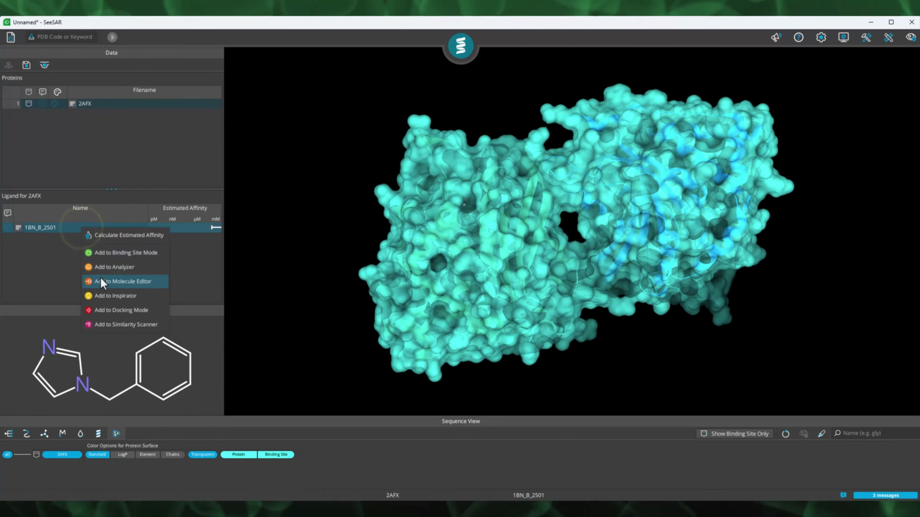
pyautogui.click(102, 296)
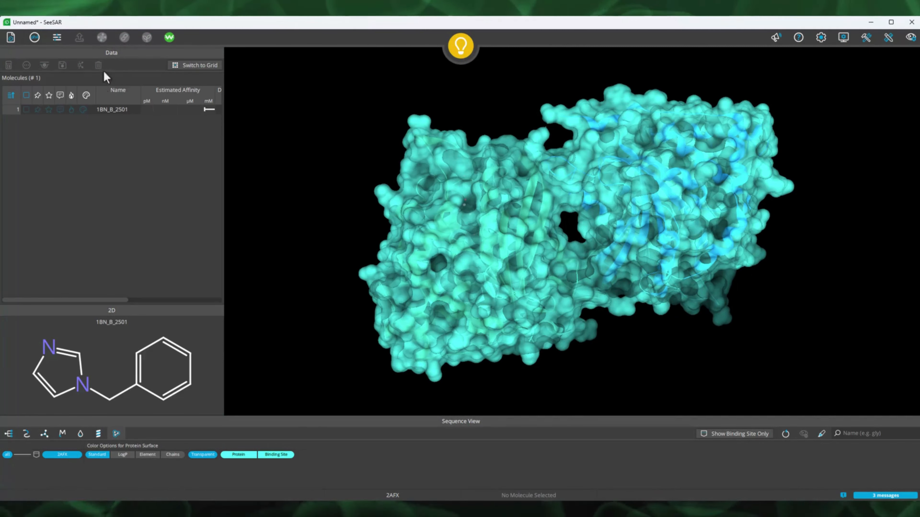
pyautogui.click(56, 36)
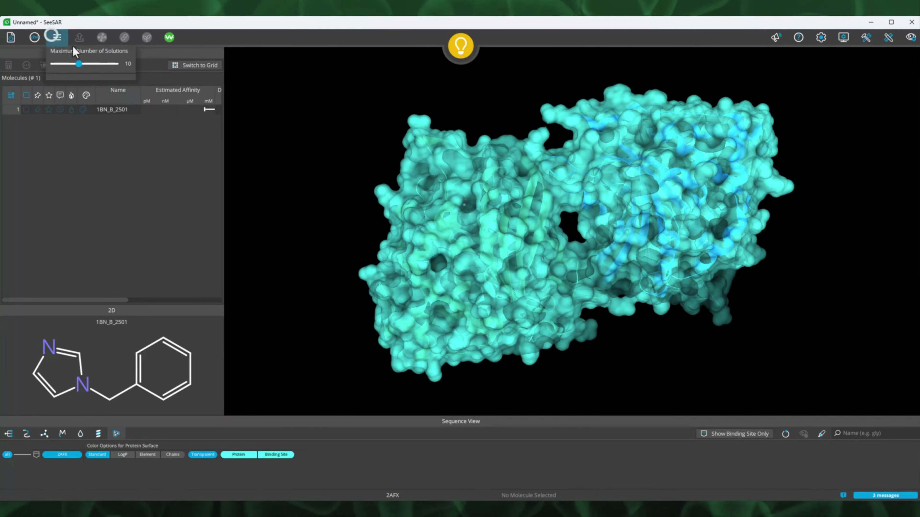
pyautogui.click(169, 37)
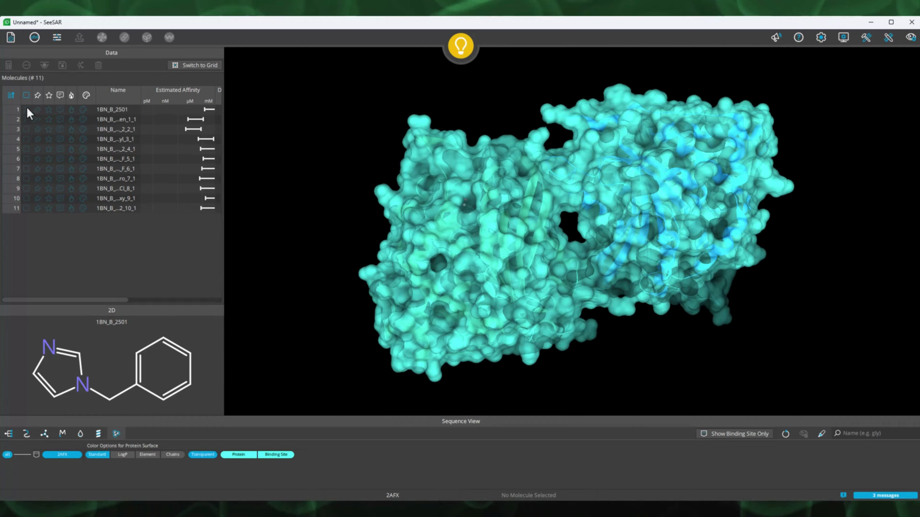
# Check all 11 molecules in the Inspirator table and keep the checked molecules visible in 3D.
pyautogui.click(26, 109)
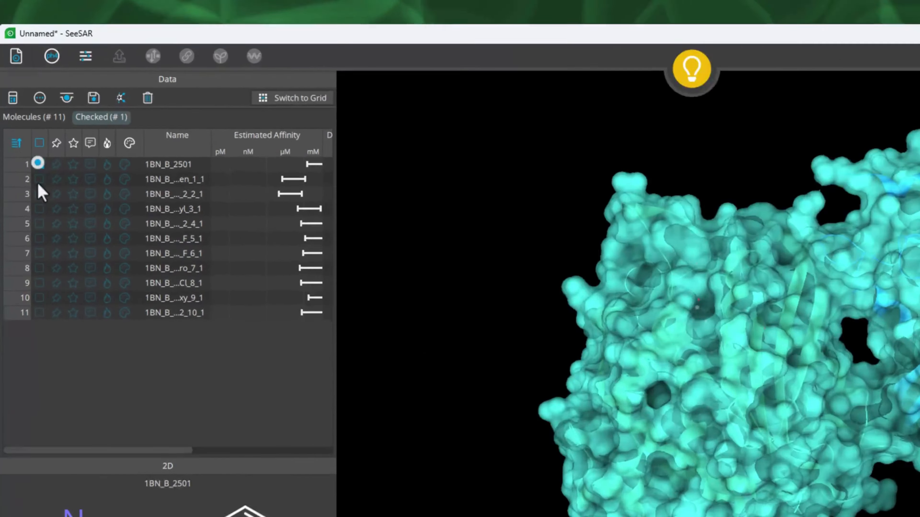
pyautogui.keyDown('shift'); pyautogui.click(26, 207); pyautogui.keyUp('shift')
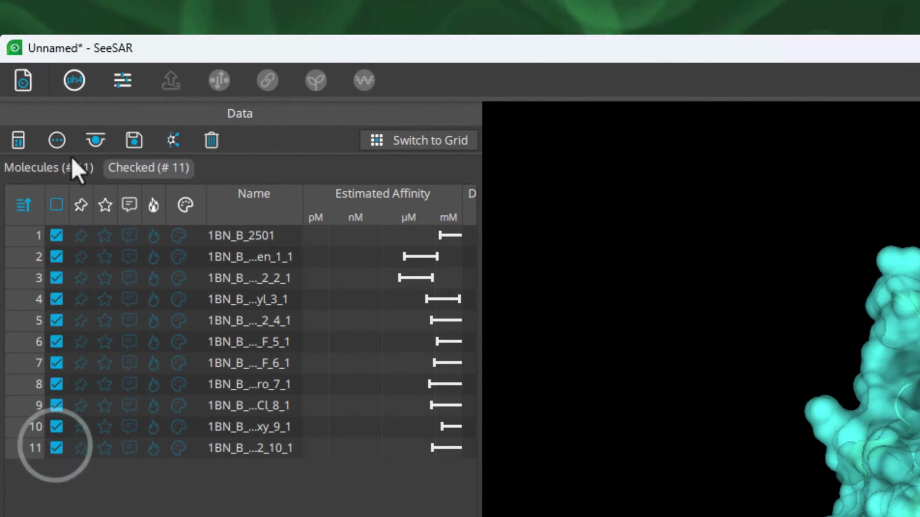
pyautogui.click(58, 141)
pyautogui.moveTo(83, 170)
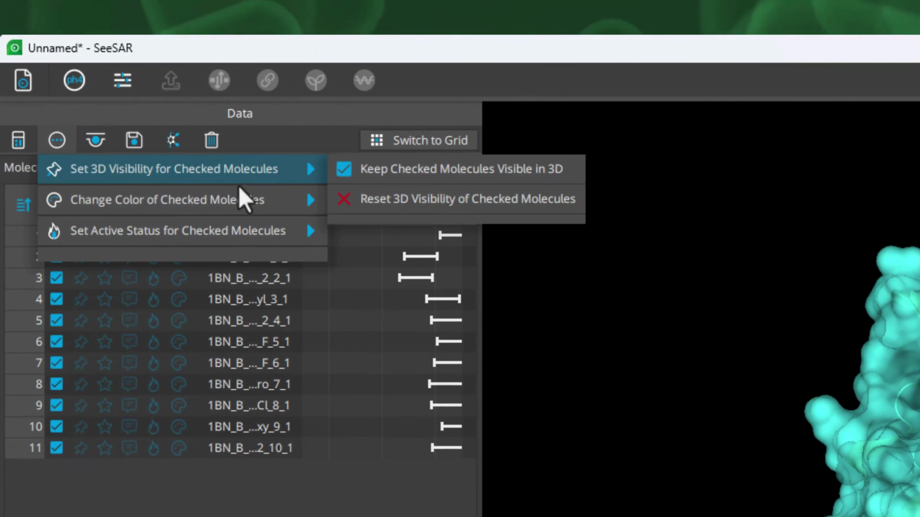
pyautogui.moveTo(229, 213)
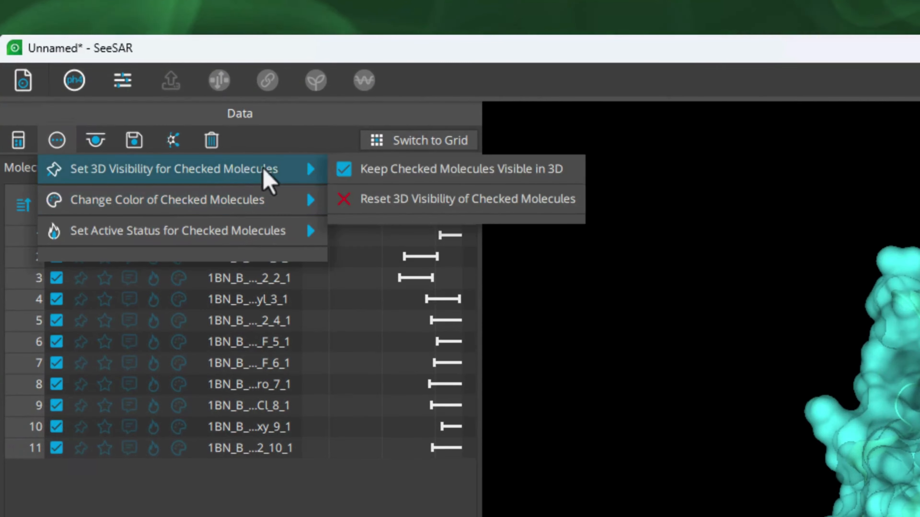
pyautogui.moveTo(312, 174)
pyautogui.click(389, 169)
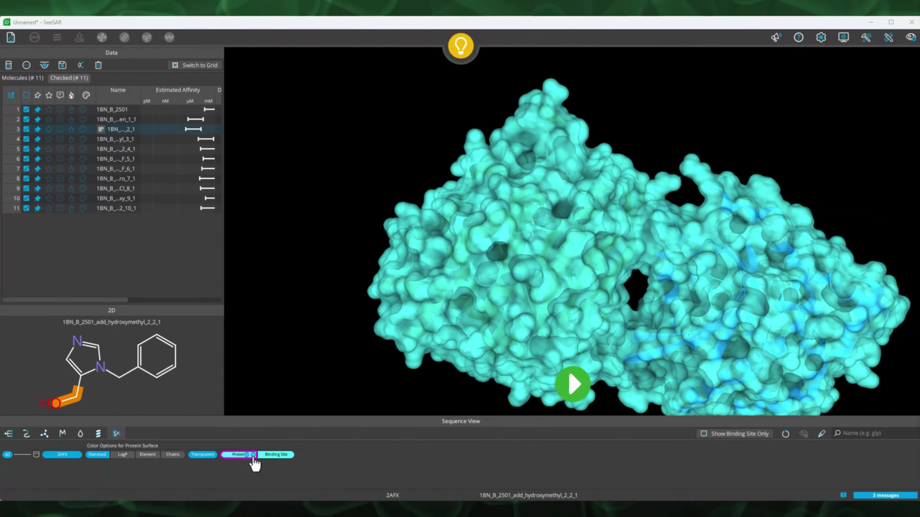
# Set the protein surface colour to magenta #ff00ff and inspect the cyan binding site with its molecules closer up.
pyautogui.click(238, 456)
pyautogui.click(238, 457)
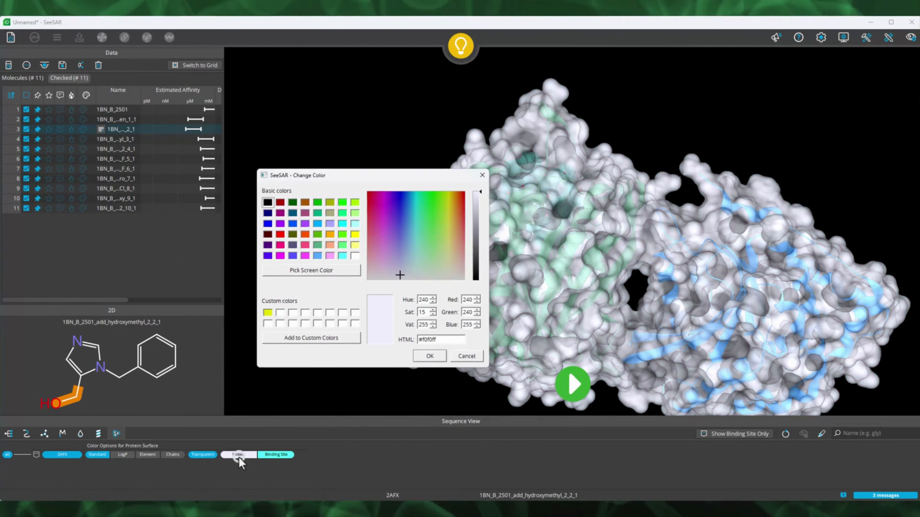
pyautogui.click(280, 256)
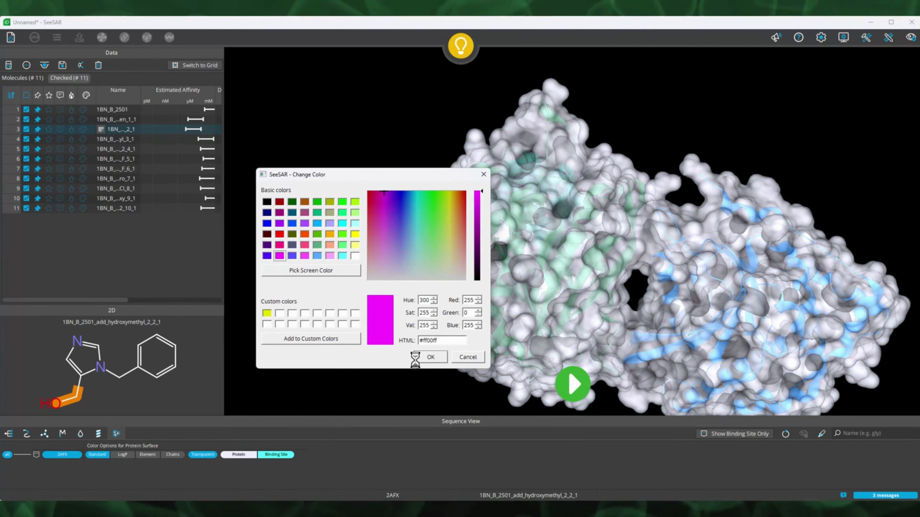
pyautogui.click(425, 358)
pyautogui.moveTo(430, 218); pyautogui.dragTo(528, 273)
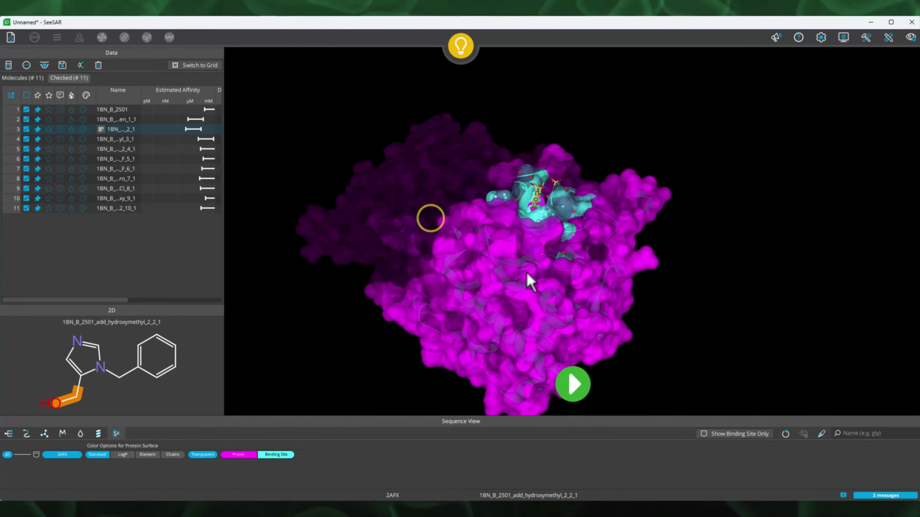
pyautogui.scroll(3, 497, 203)
pyautogui.moveTo(485, 171); pyautogui.dragTo(493, 229)
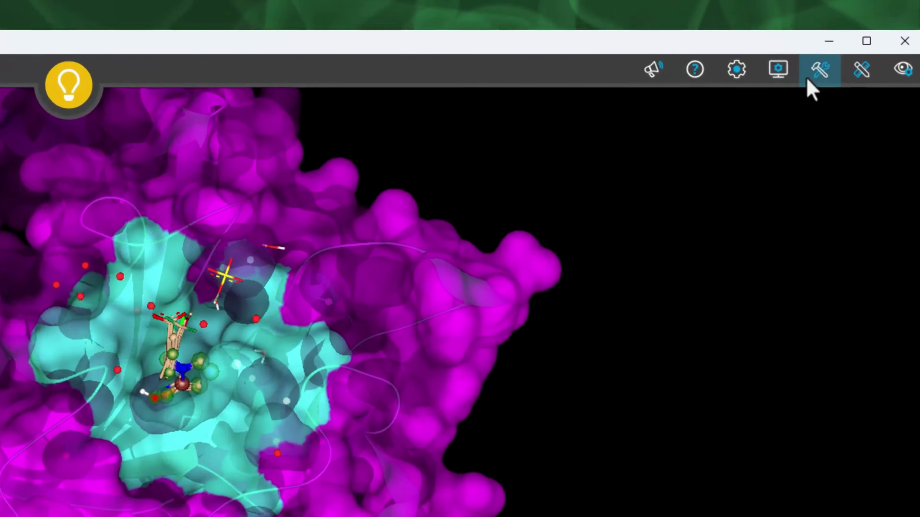
# Export the current 3D scene to the Pictures folder as SeeSAR_13_TUT.glb.
pyautogui.click(865, 39)
pyautogui.click(810, 110)
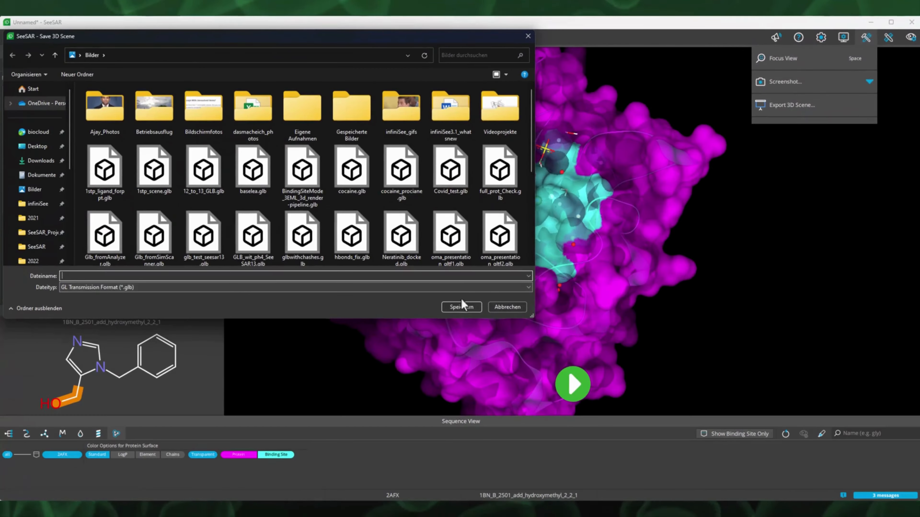
pyautogui.click(471, 328)
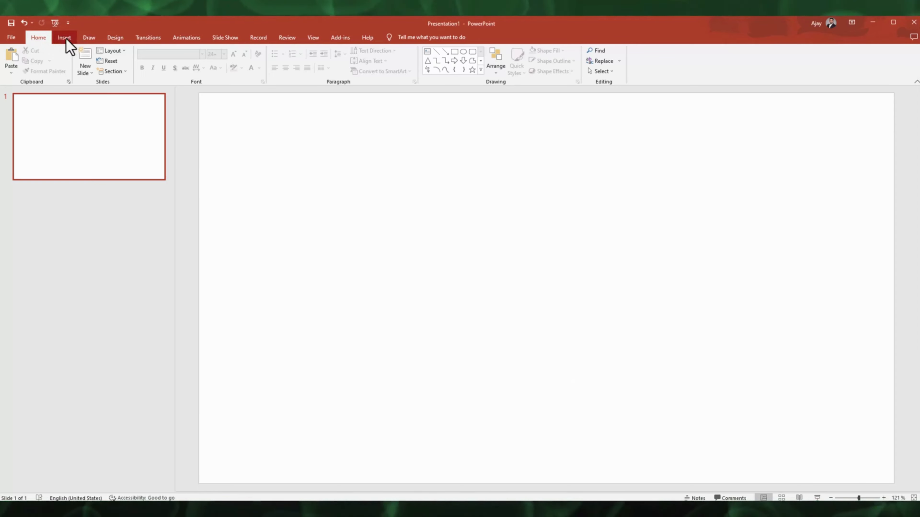
# Switch to PowerPoint and insert the 3D model SeeSAR_13_TUT.glb from this device on the blank slide.
pyautogui.click(64, 38)
pyautogui.click(191, 74)
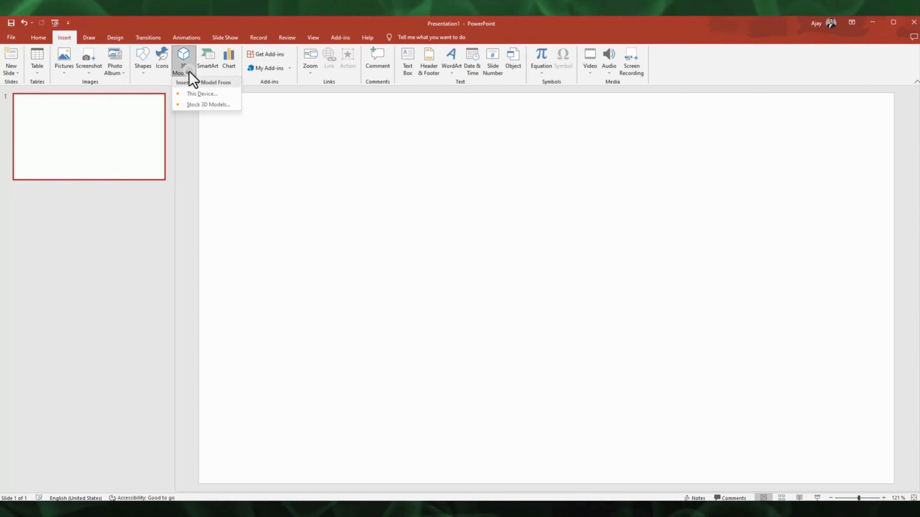
pyautogui.click(195, 95)
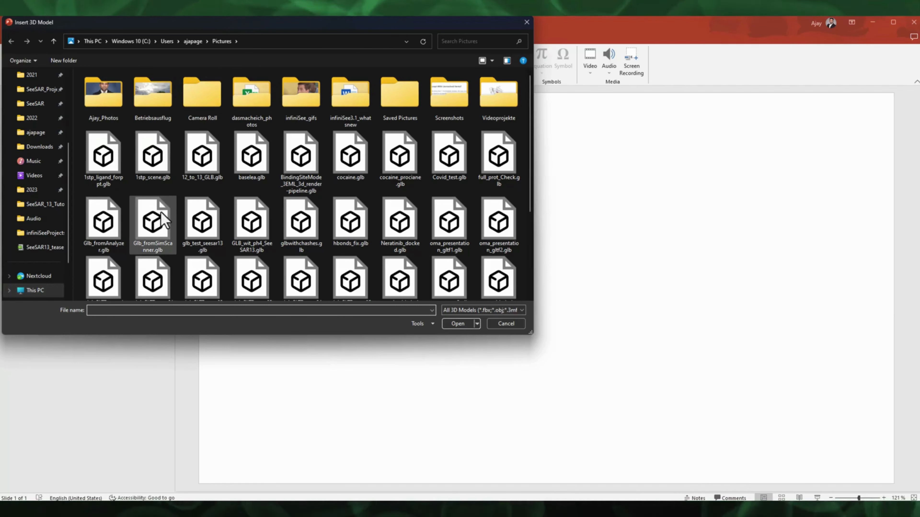
pyautogui.write('see')
pyautogui.click(140, 318)
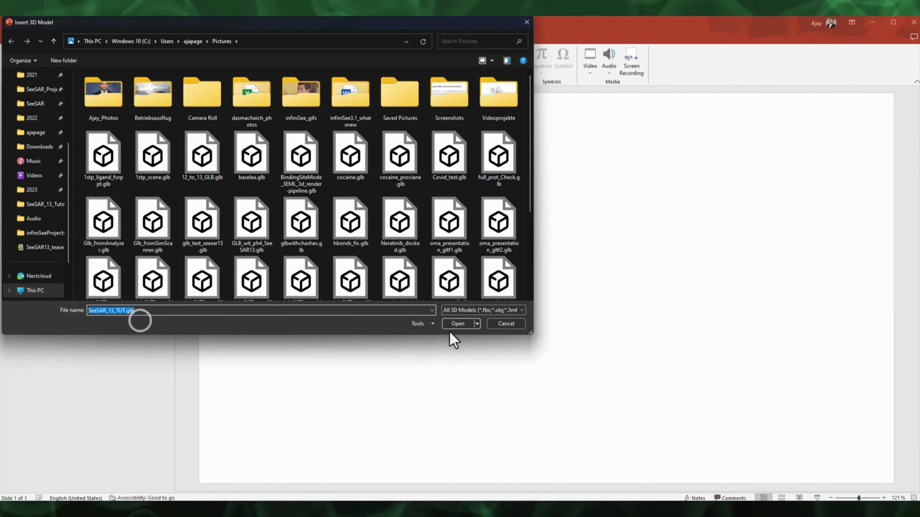
pyautogui.click(454, 325)
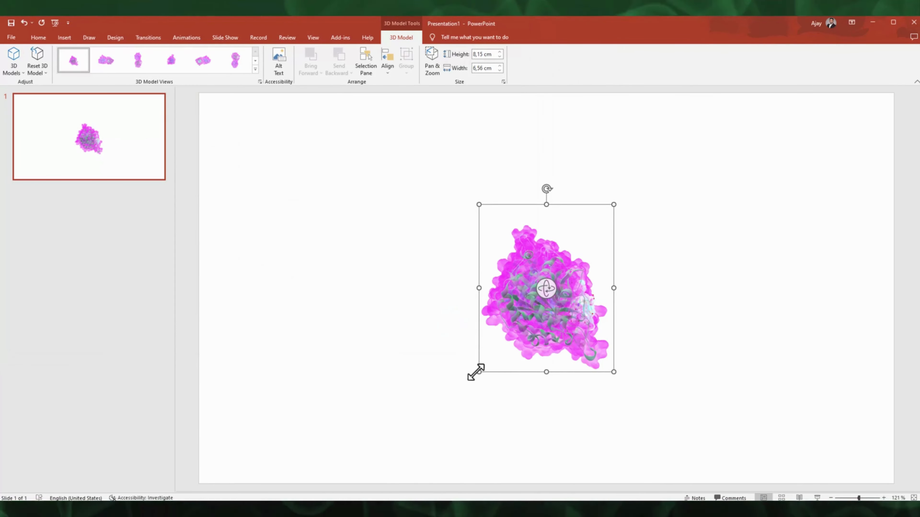
# Enlarge the 3D model on the slide and apply the preset view that shows the protein lying horizontally.
pyautogui.moveTo(476, 372); pyautogui.dragTo(384, 448)
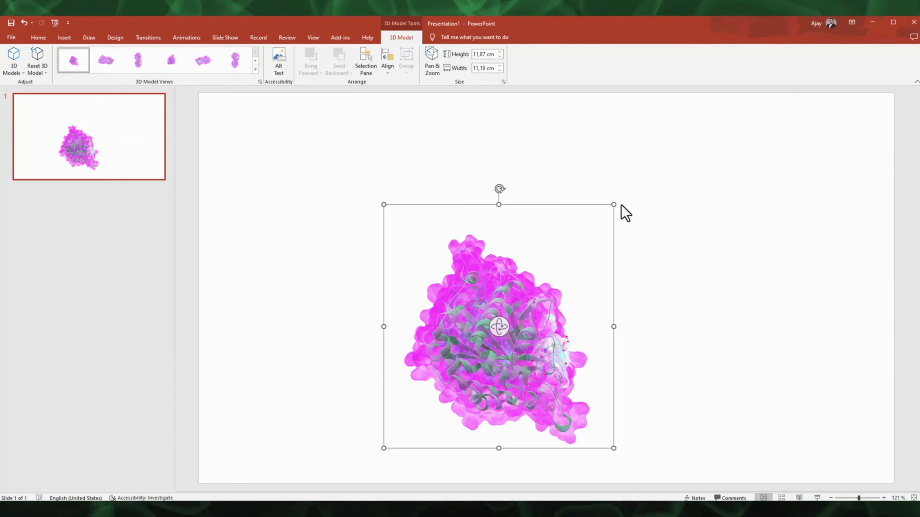
pyautogui.moveTo(613, 205); pyautogui.dragTo(710, 145)
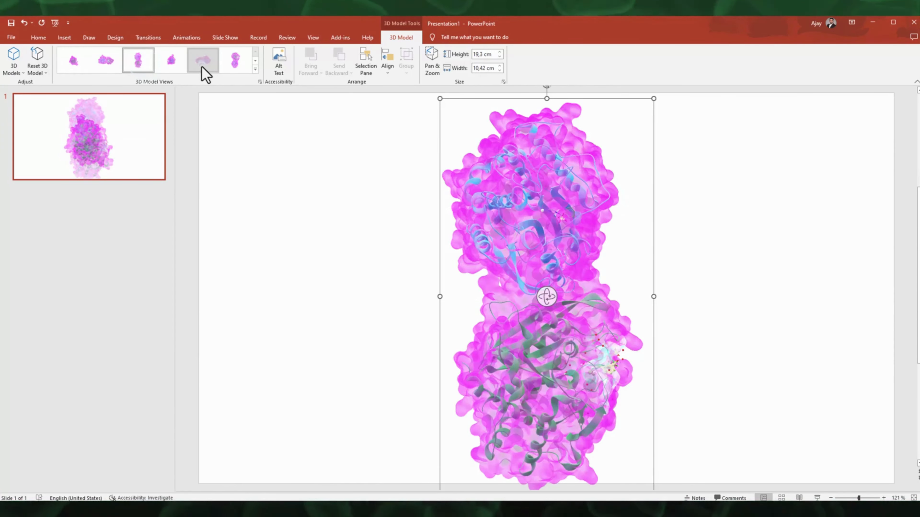
pyautogui.click(204, 73)
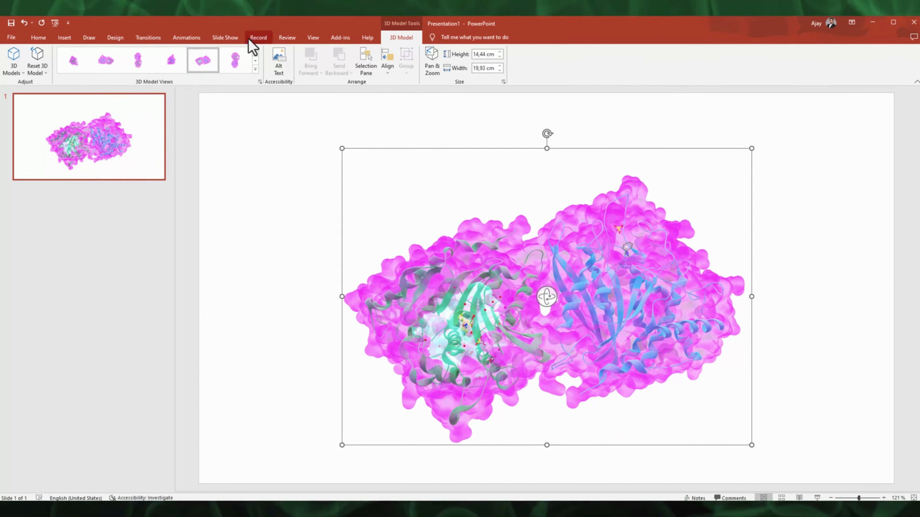
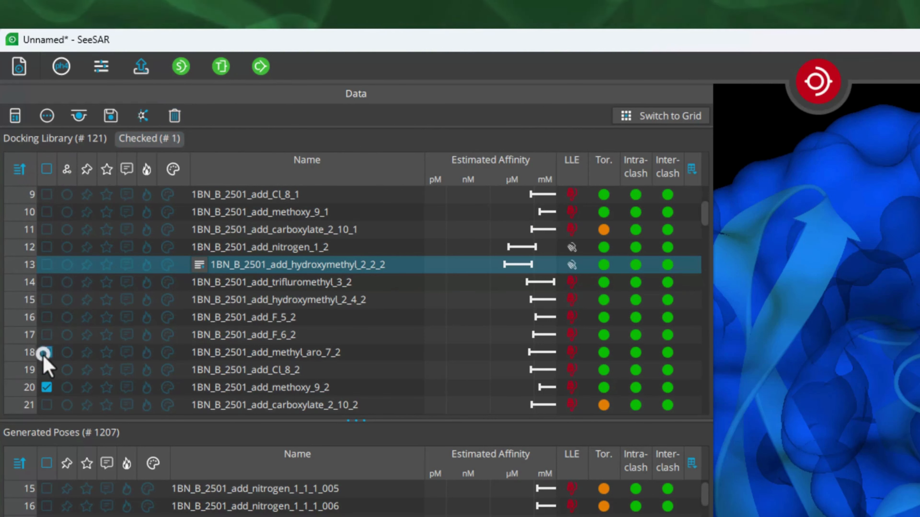
# Check only the Docking Library molecules in rows 9 to 16 and delete those eight molecules permanently.
pyautogui.click(47, 387)
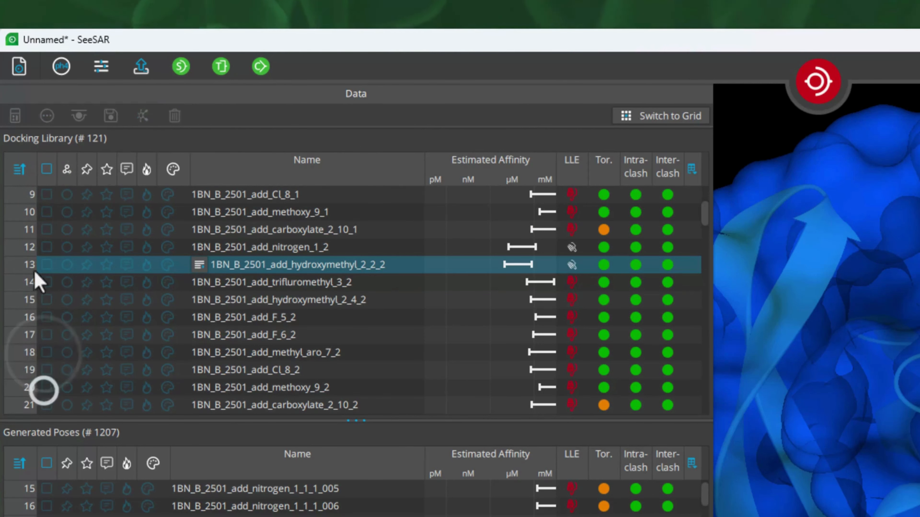
pyautogui.click(47, 195)
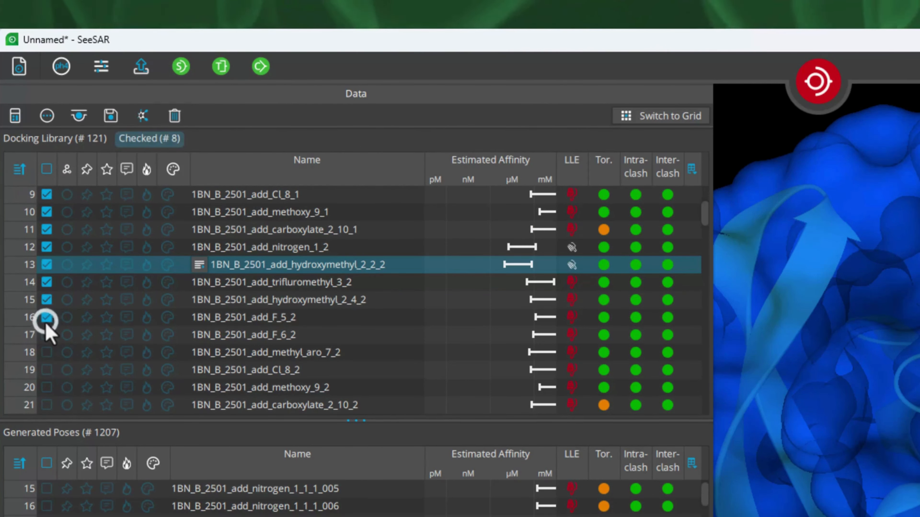
pyautogui.click(174, 115)
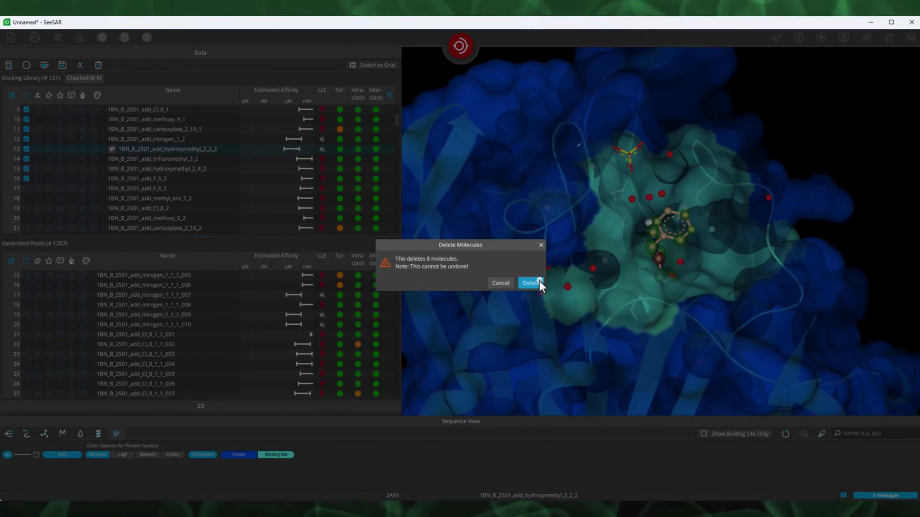
pyautogui.click(539, 281)
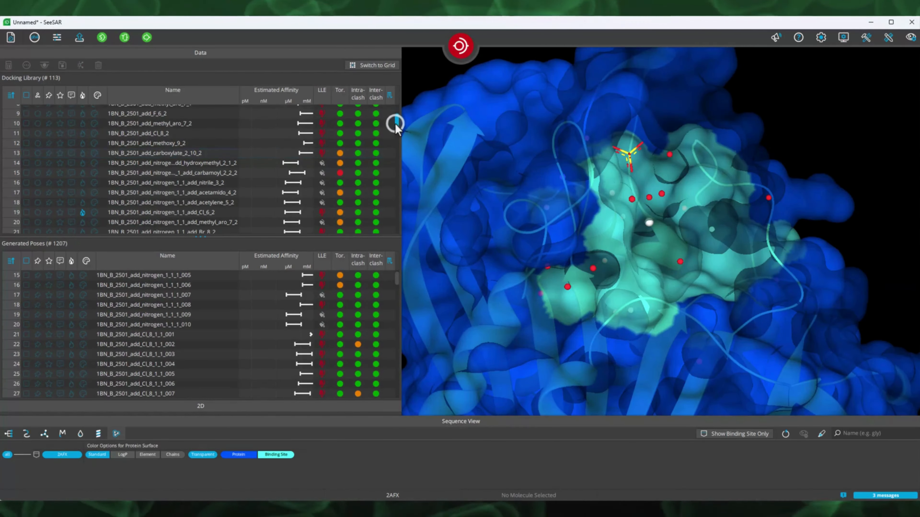
# View 1BN_B_2501_add_methyl_aro_7_1 and nitrogen_1_1_1 poses 010 and 008, inspecting pose 008 in the cyan binding site from several sides.
pyautogui.moveTo(395, 124); pyautogui.dragTo(397, 108)
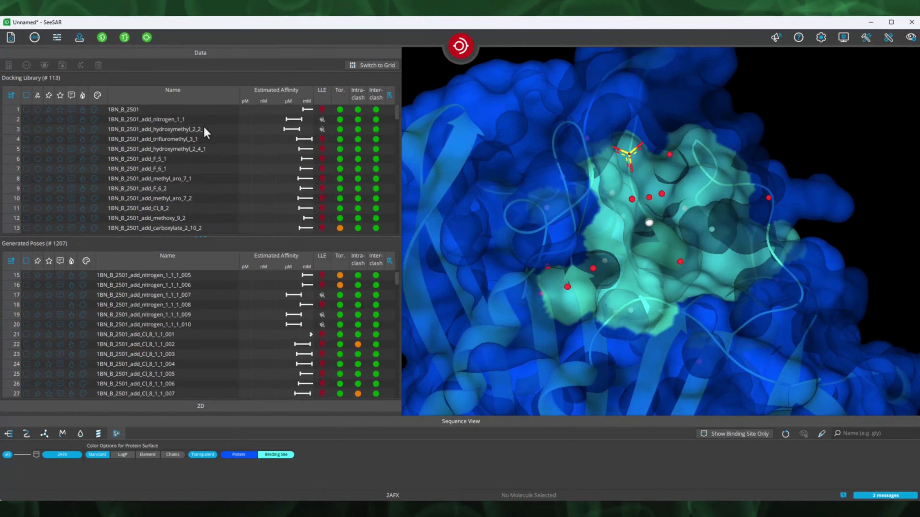
pyautogui.click(201, 174)
pyautogui.click(174, 324)
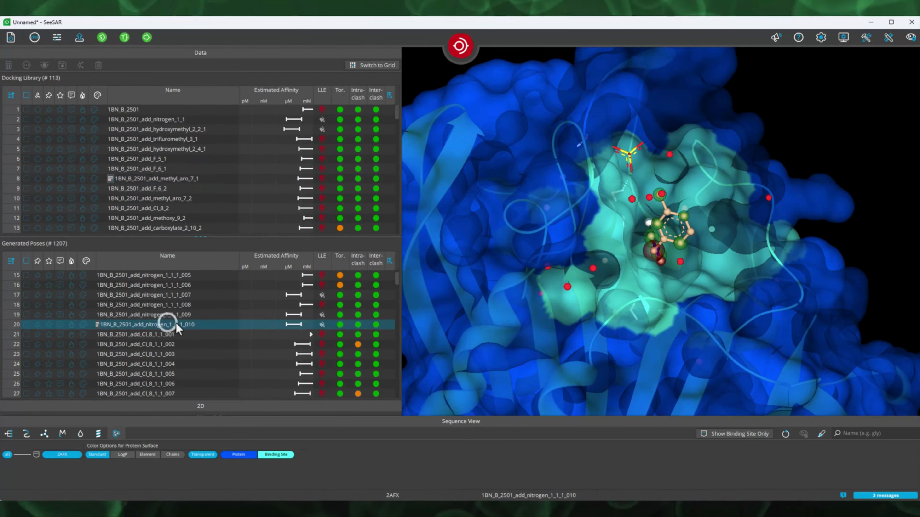
pyautogui.click(200, 305)
pyautogui.moveTo(609, 130); pyautogui.dragTo(626, 221, button='right')
pyautogui.scroll(-5, 612, 167)
pyautogui.moveTo(511, 294); pyautogui.dragTo(599, 250, button='middle')
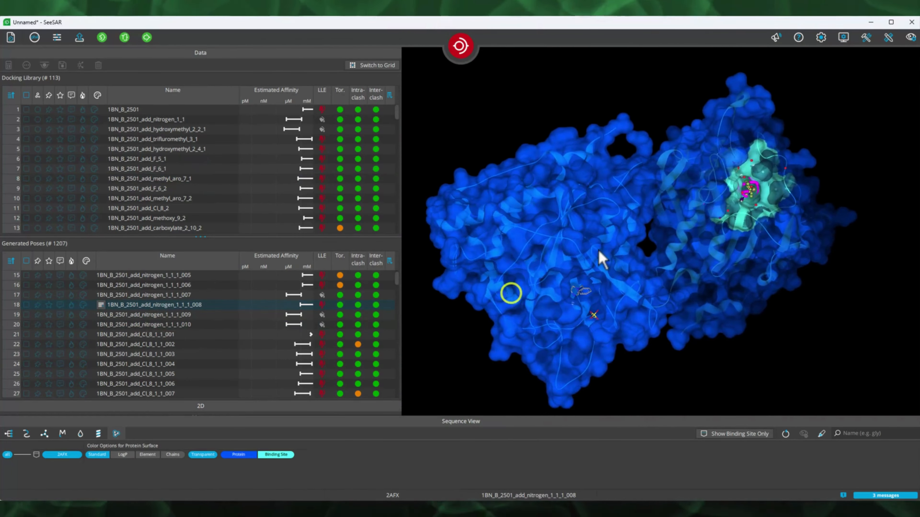
pyautogui.moveTo(658, 277); pyautogui.dragTo(625, 244, button='right')
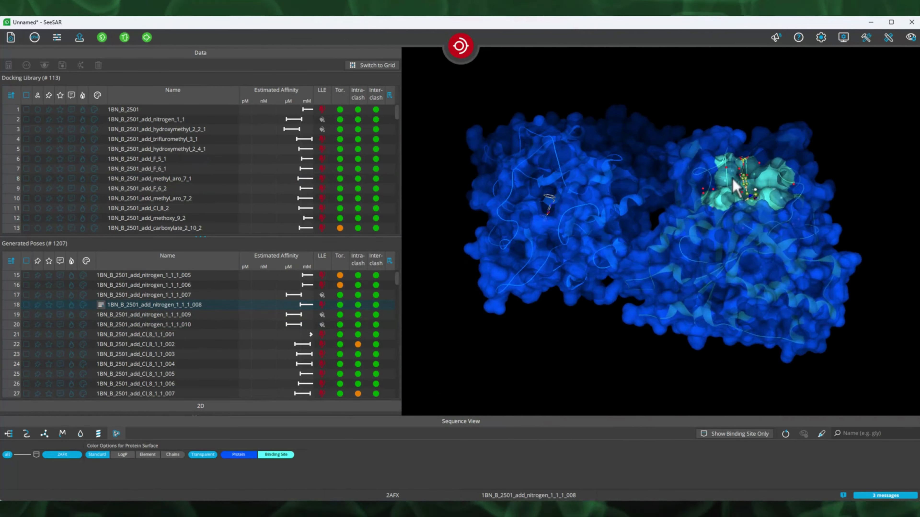
pyautogui.scroll(6, 733, 178)
pyautogui.scroll(-5, 733, 191)
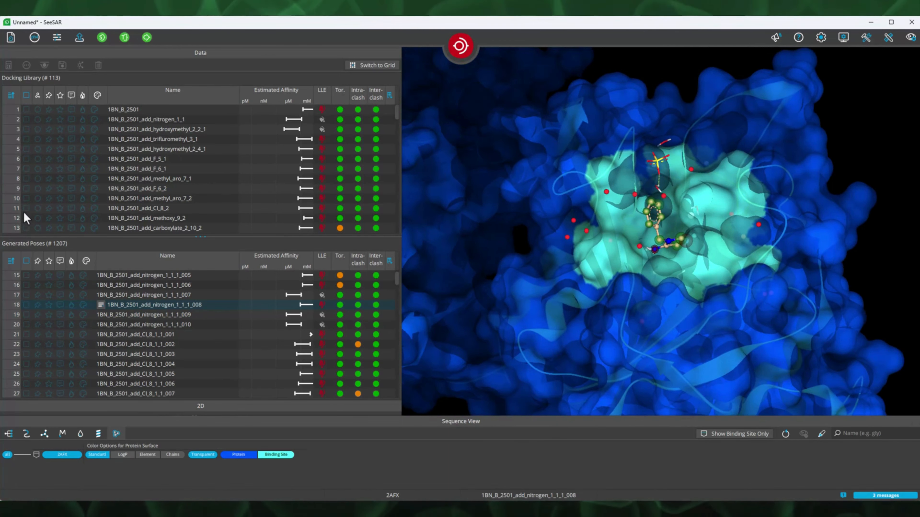
# Check the generated poses in rows 16, 17, 18, 20 and 22.
pyautogui.click(27, 285)
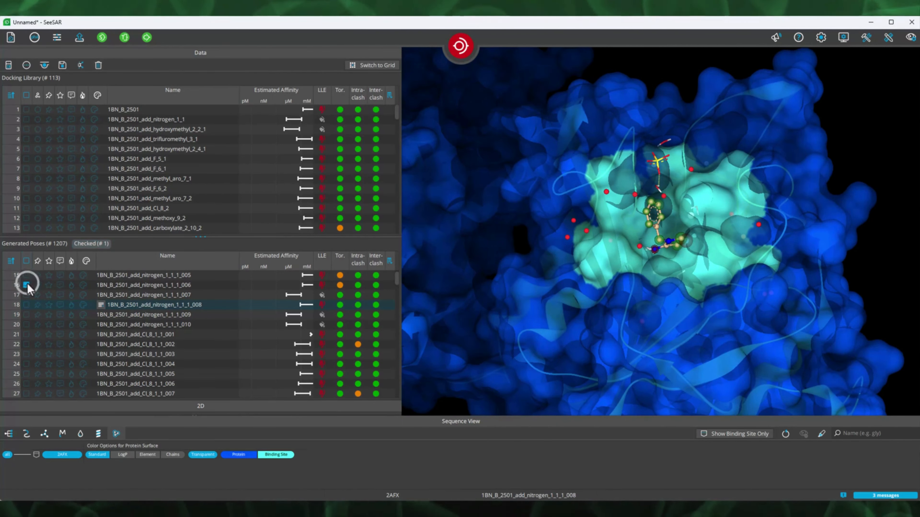
pyautogui.click(26, 285)
pyautogui.click(27, 284)
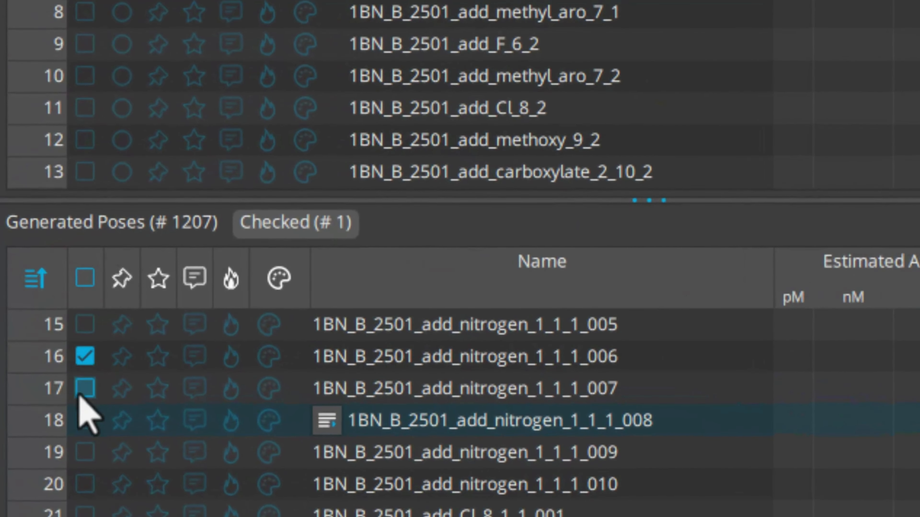
pyautogui.click(82, 391)
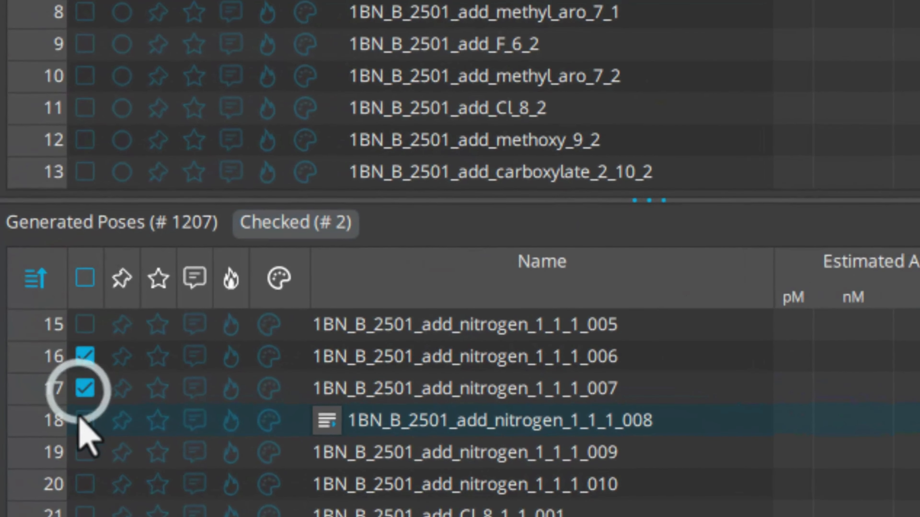
pyautogui.click(85, 421)
pyautogui.click(85, 484)
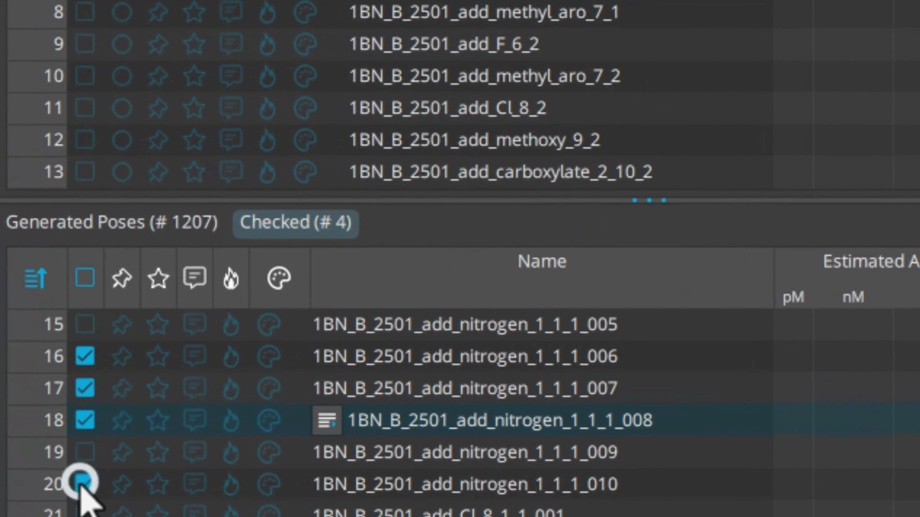
pyautogui.click(85, 516)
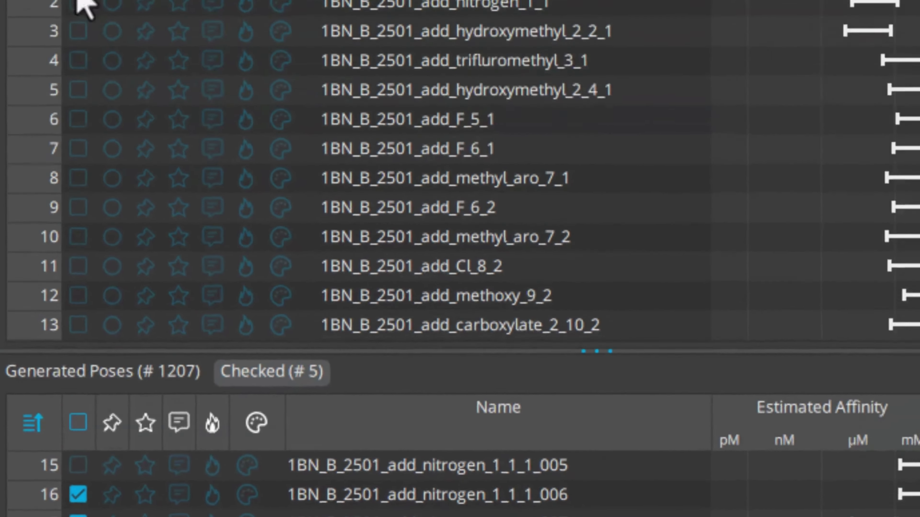
# Check the Docking Library molecules in rows 1, 5, 8, 9 and 11 alongside the checked poses.
pyautogui.click(66, 278)
pyautogui.click(66, 378)
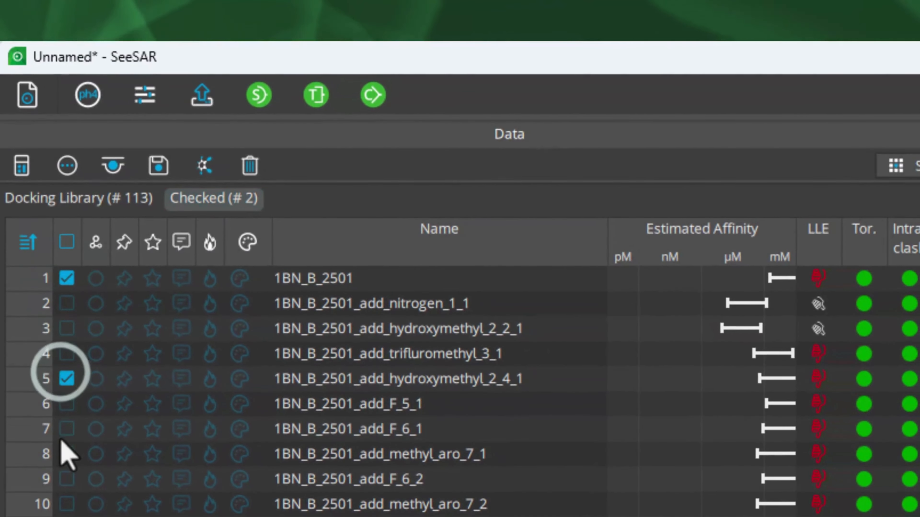
pyautogui.click(62, 453)
pyautogui.click(61, 479)
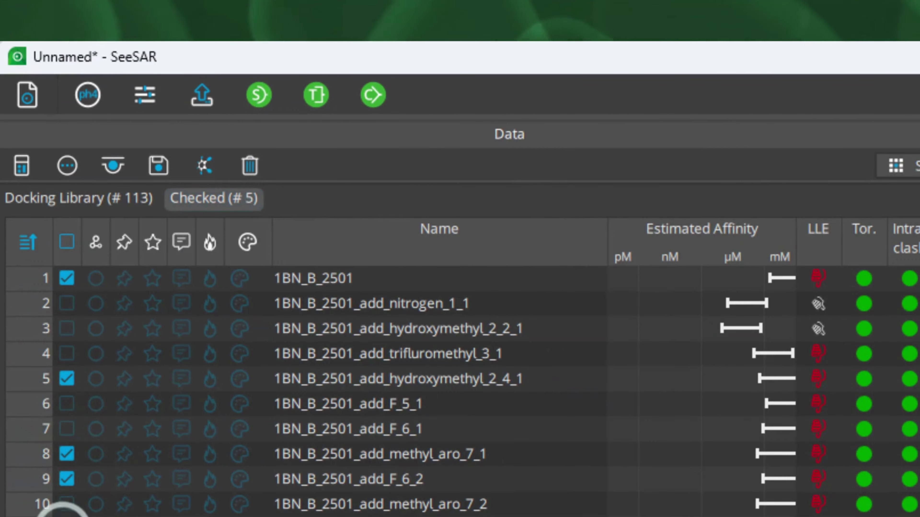
# Change the checked Docking Library molecules to only 1BN_B_2501, 1BN_B_2501_add_F_6_2 and 1BN_B_2501_add_methoxy_9_2.
pyautogui.click(36, 313)
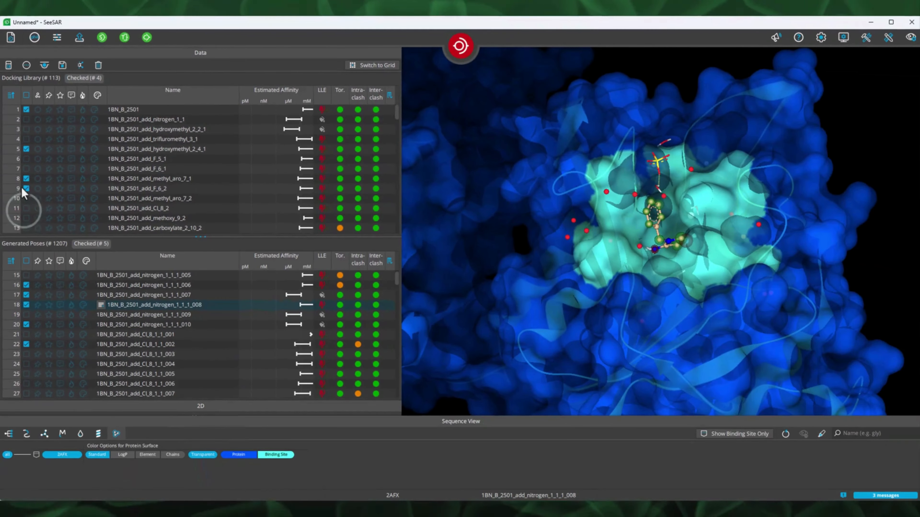
pyautogui.click(25, 188)
pyautogui.click(26, 179)
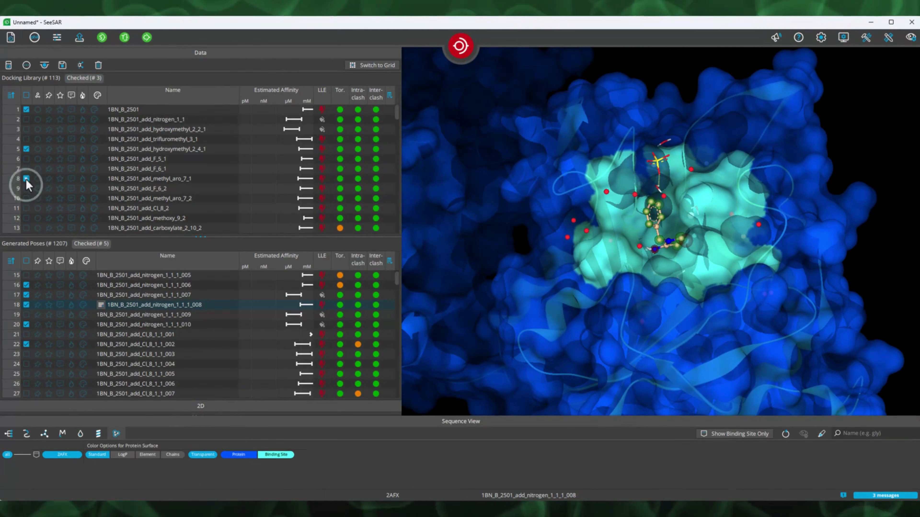
pyautogui.click(27, 149)
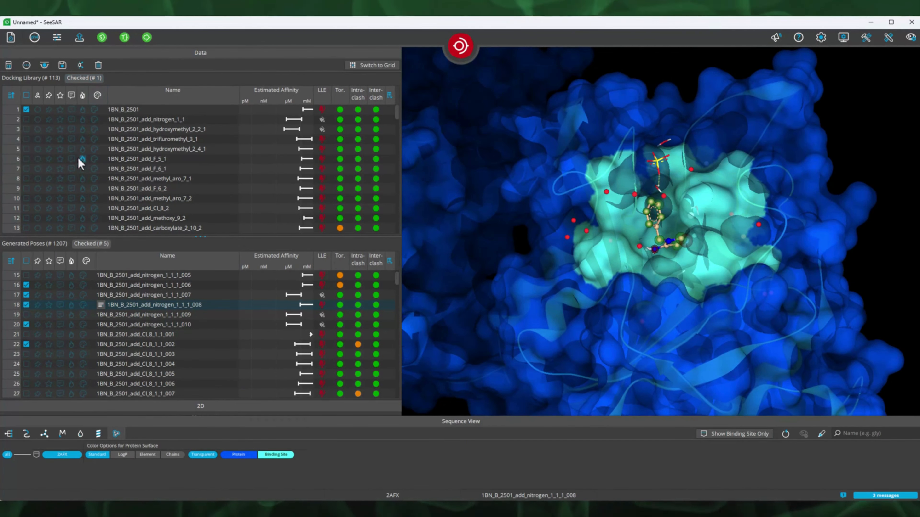
pyautogui.click(27, 187)
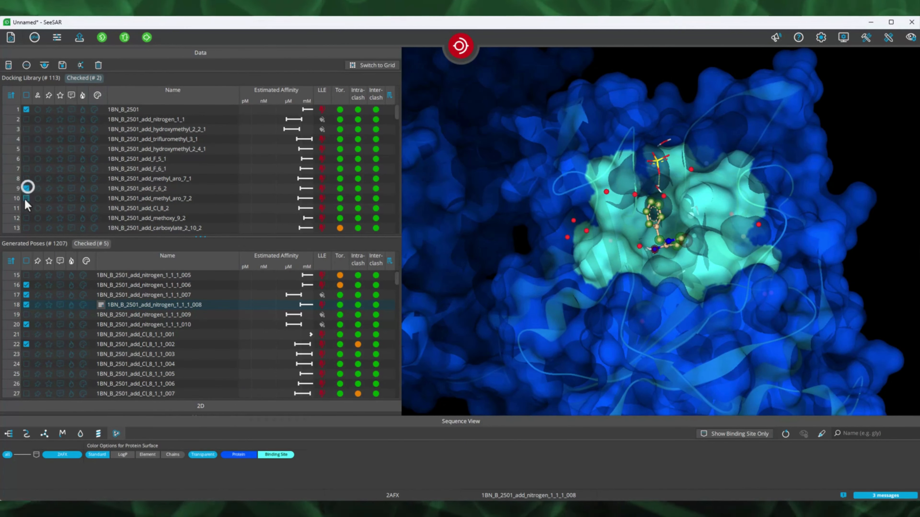
pyautogui.click(24, 219)
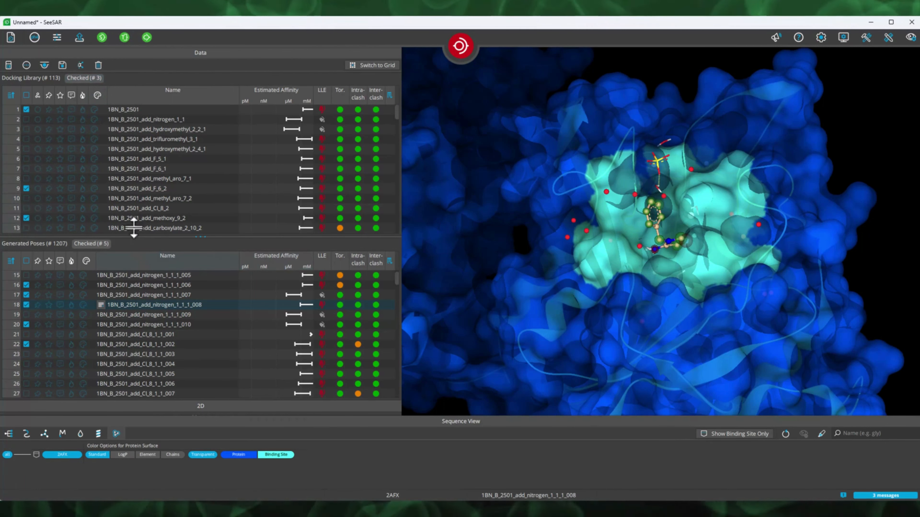
# Try to delete the checked molecules of both tables, and try to add them to the Analyzer.
pyautogui.click(102, 72)
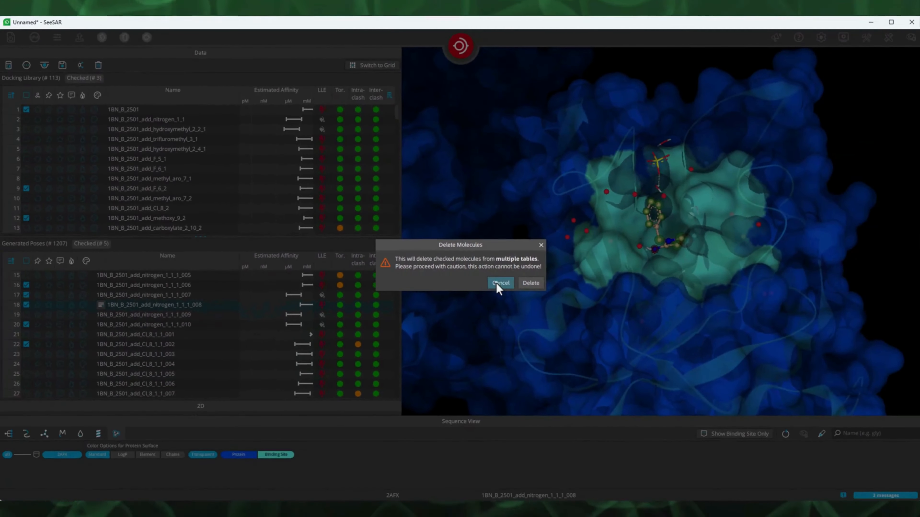
pyautogui.click(536, 305)
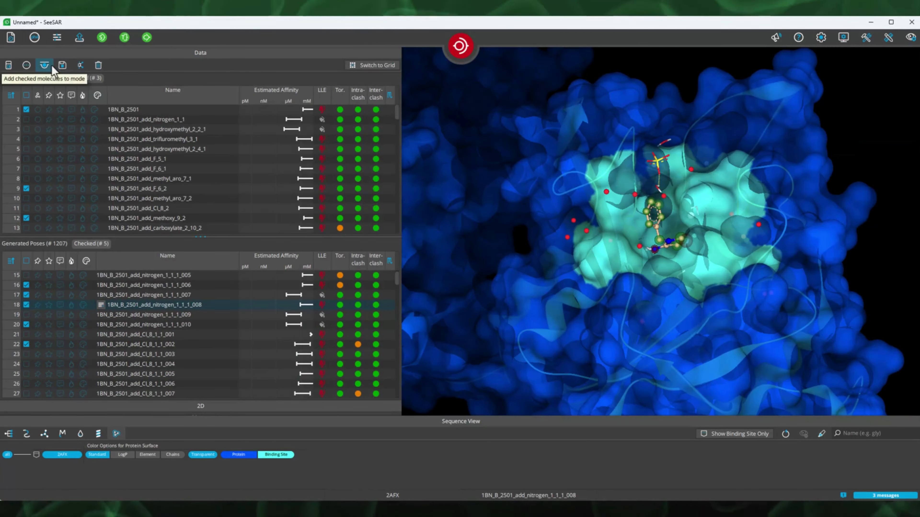
pyautogui.click(44, 65)
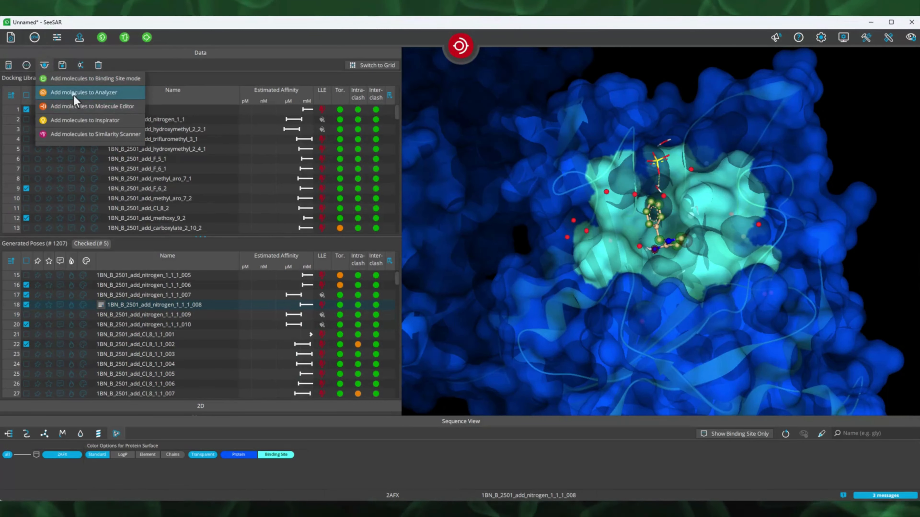
pyautogui.click(73, 95)
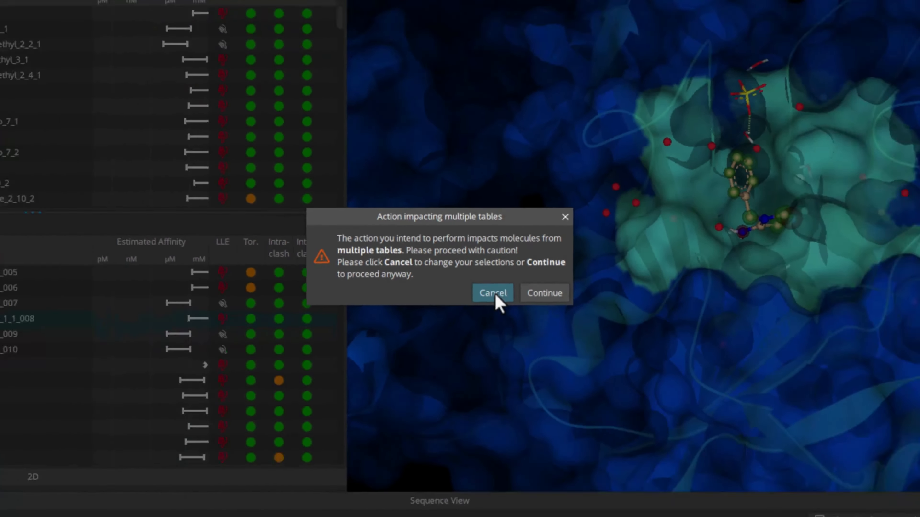
pyautogui.click(490, 300)
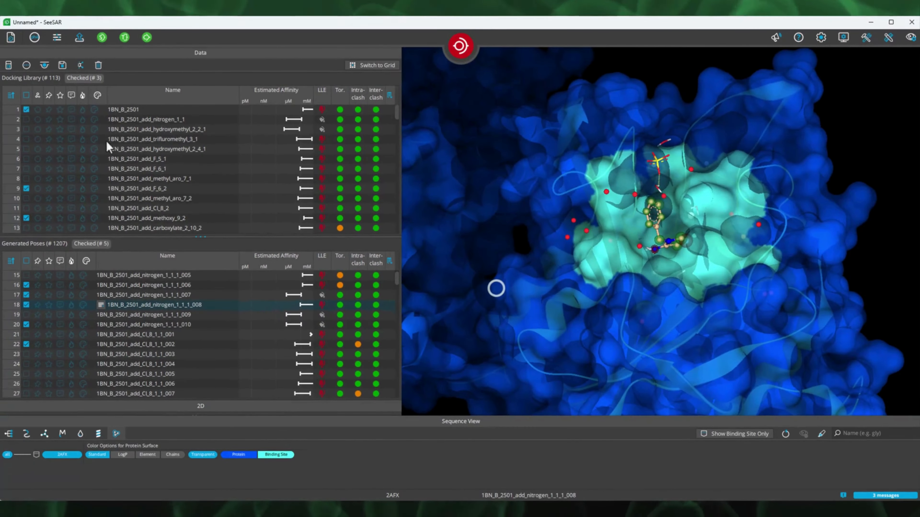
# Check all molecules in the Docking Library at once.
pyautogui.click(26, 96)
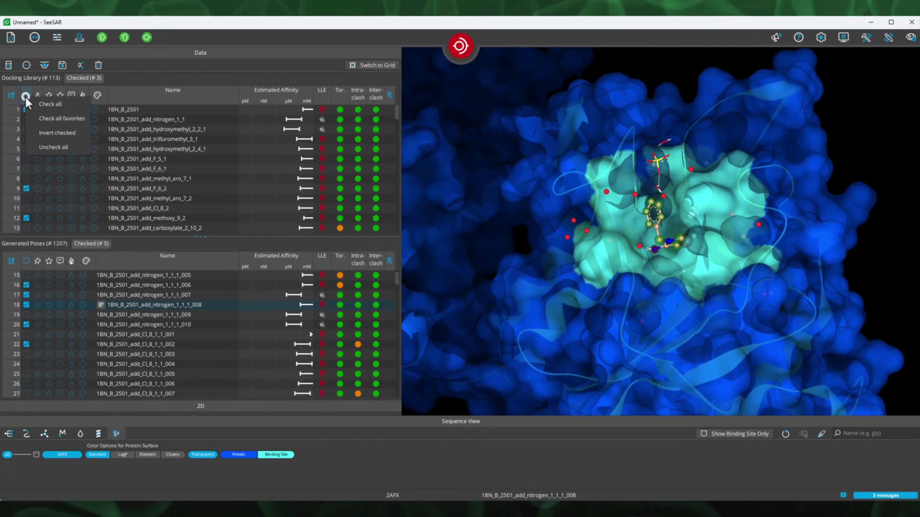
pyautogui.click(38, 105)
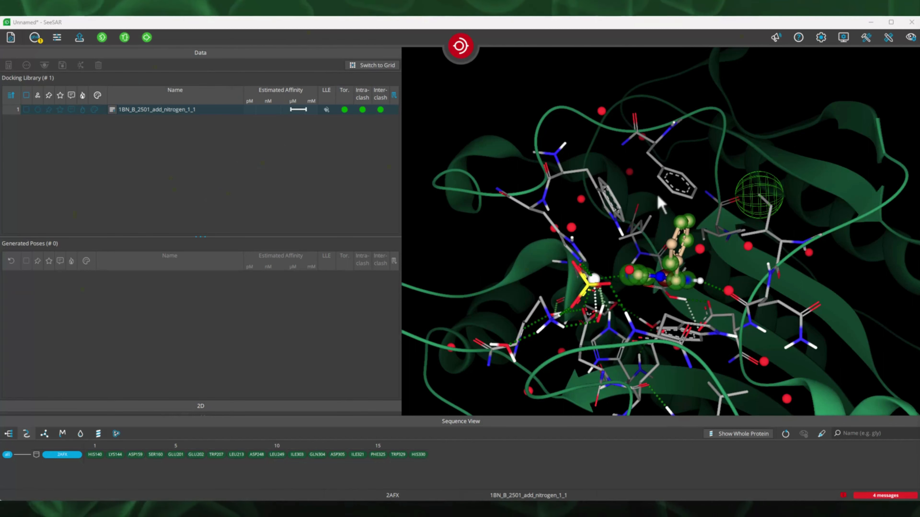
# Expand the 2D structure view of 1BN_B_2501_add_nitrogen_1_1 and inspect the molecule in the binding site.
pyautogui.moveTo(634, 250); pyautogui.dragTo(643, 236)
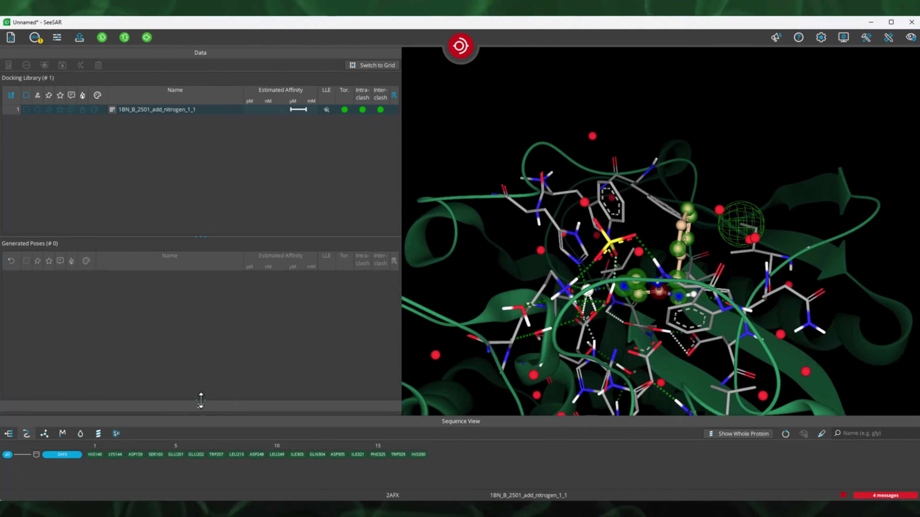
pyautogui.moveTo(200, 401); pyautogui.dragTo(265, 286)
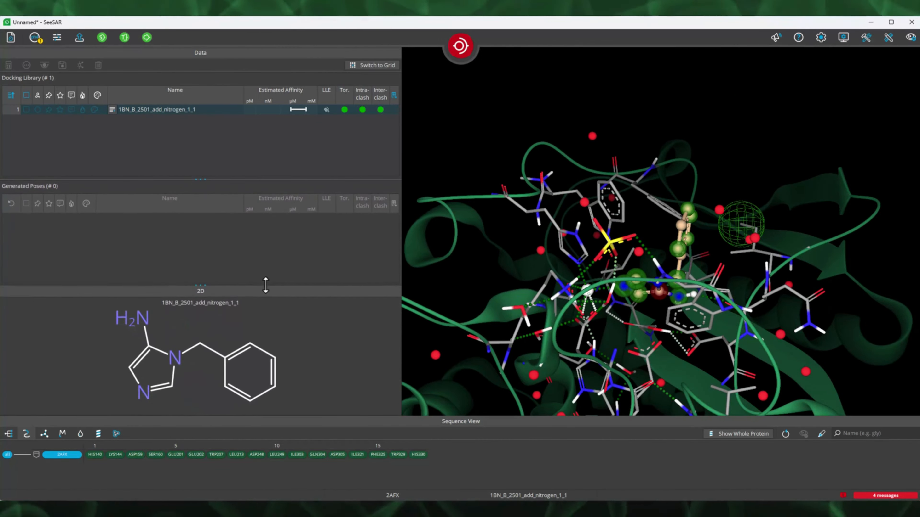
pyautogui.moveTo(653, 370)
pyautogui.mouseDown()
pyautogui.moveTo(680, 290)
pyautogui.moveTo(598, 267)
pyautogui.moveTo(651, 252)
pyautogui.mouseUp()
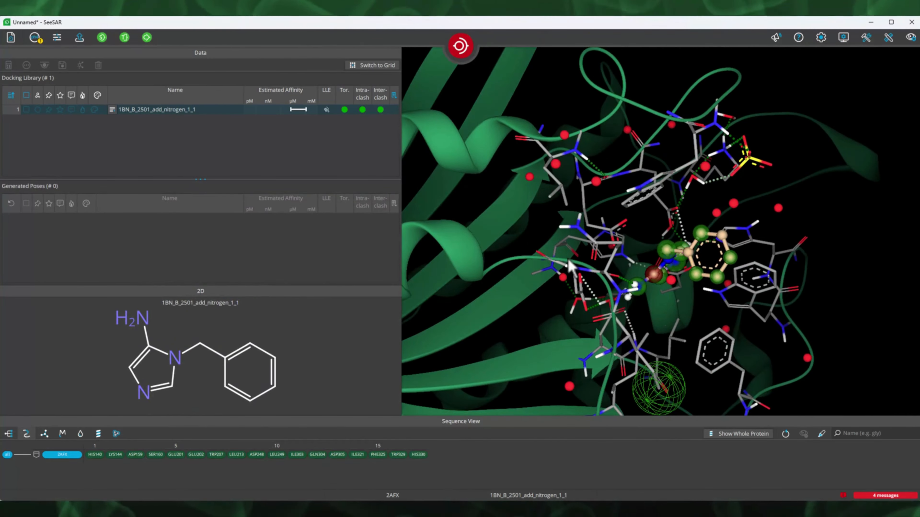
# Open the Message Center and read through its error and binding site messages.
pyautogui.click(885, 496)
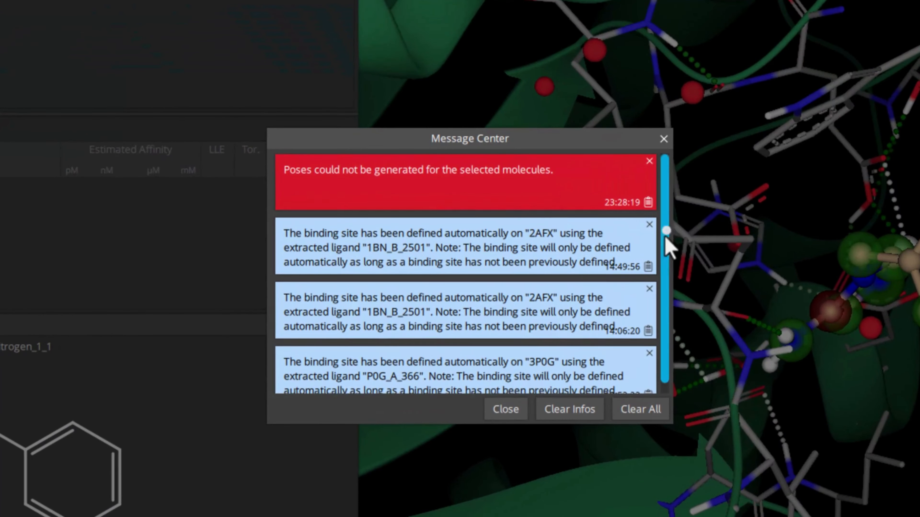
pyautogui.moveTo(596, 237); pyautogui.dragTo(596, 325)
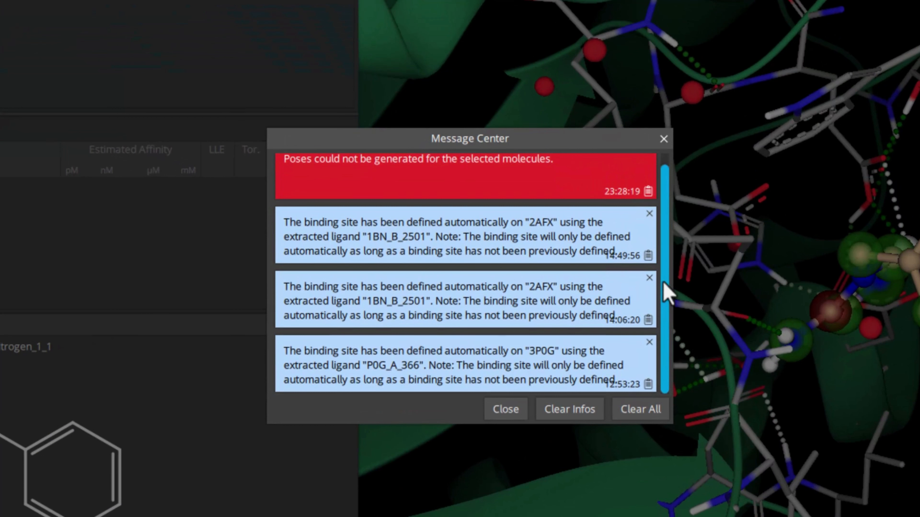
pyautogui.moveTo(664, 283); pyautogui.dragTo(674, 199)
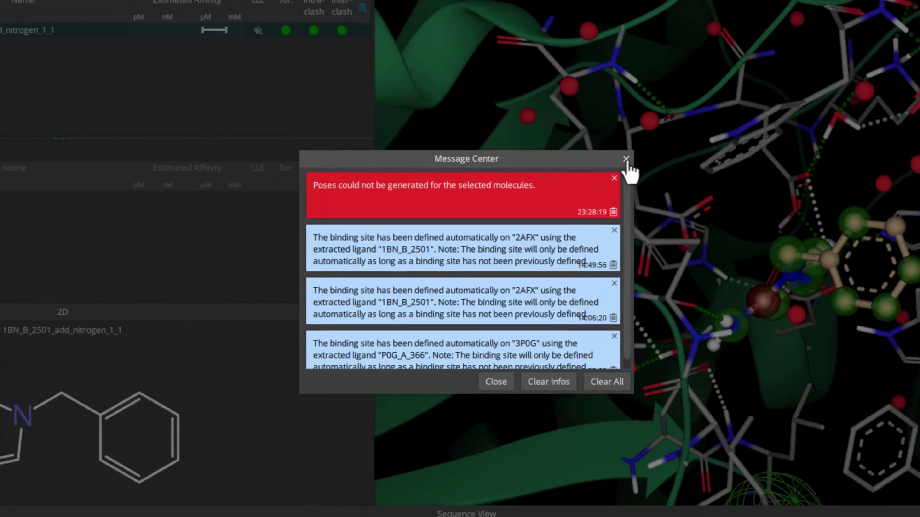
# Try again to generate poses for the Docking Library molecule, and read through all messages in the Message Center.
pyautogui.click(663, 139)
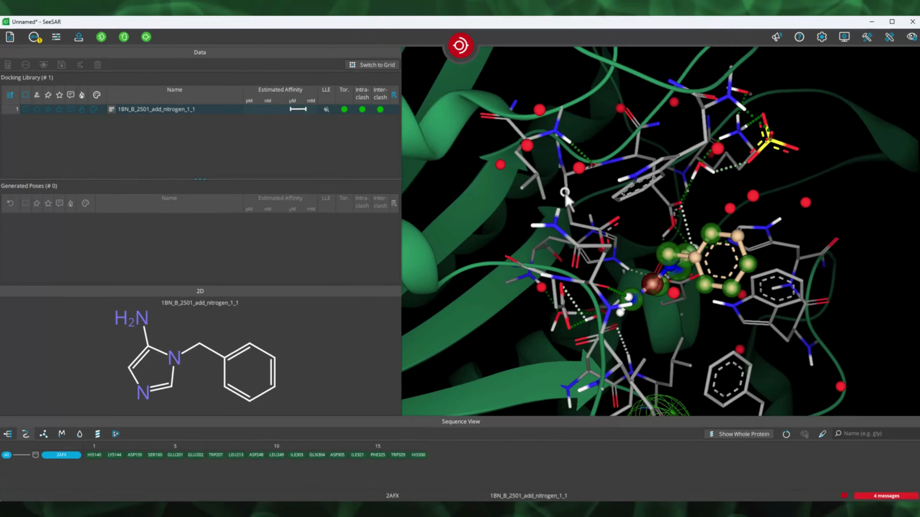
pyautogui.click(107, 40)
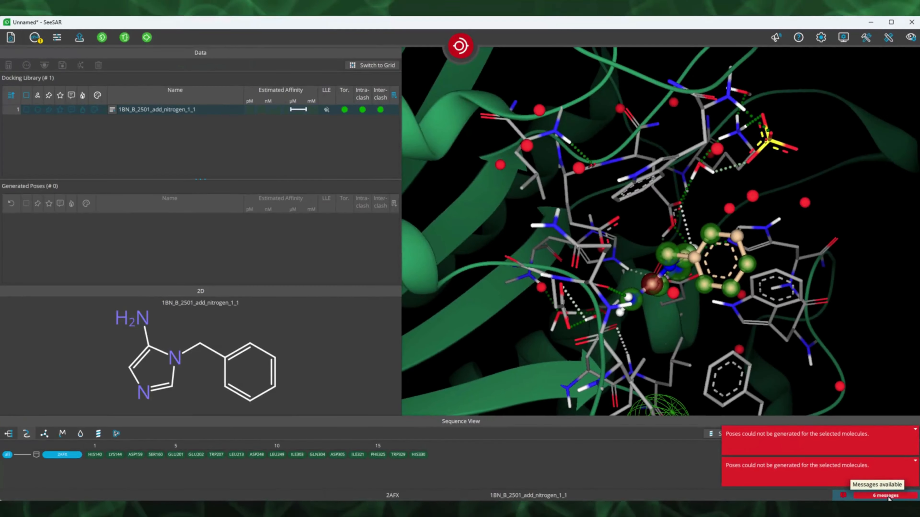
pyautogui.click(840, 465)
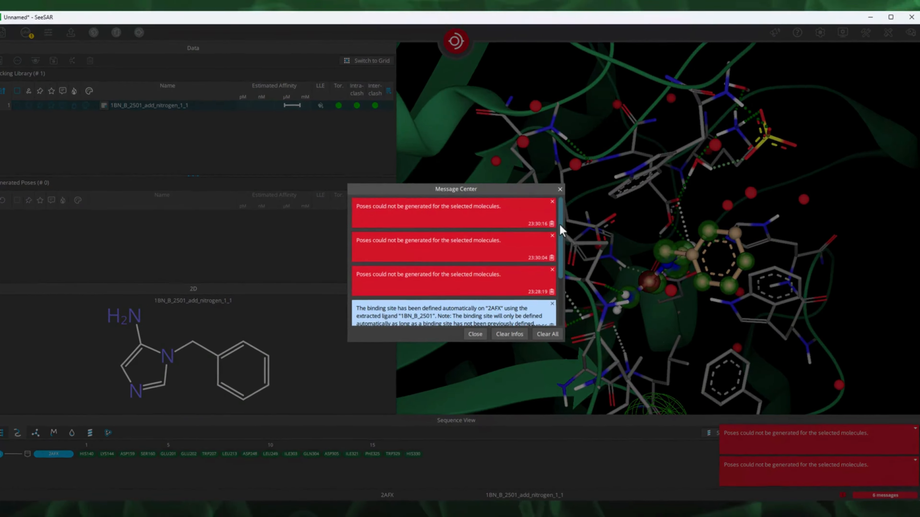
pyautogui.moveTo(563, 225); pyautogui.dragTo(572, 287)
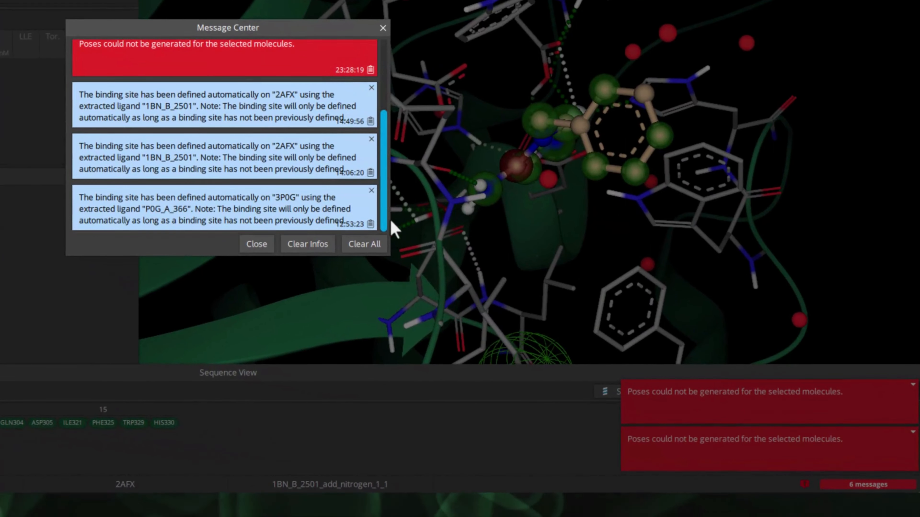
pyautogui.moveTo(389, 183); pyautogui.dragTo(382, 72)
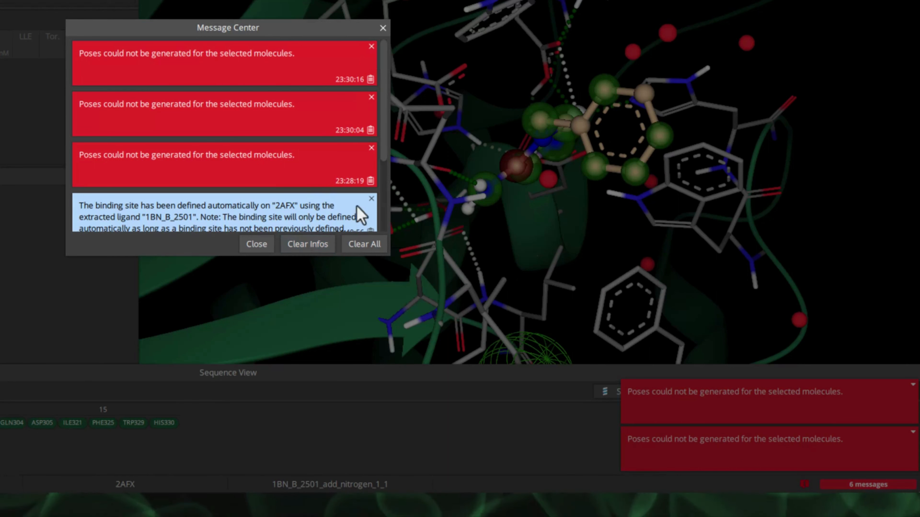
# Clear the info messages and all remaining messages from the Message Center and close it.
pyautogui.click(310, 246)
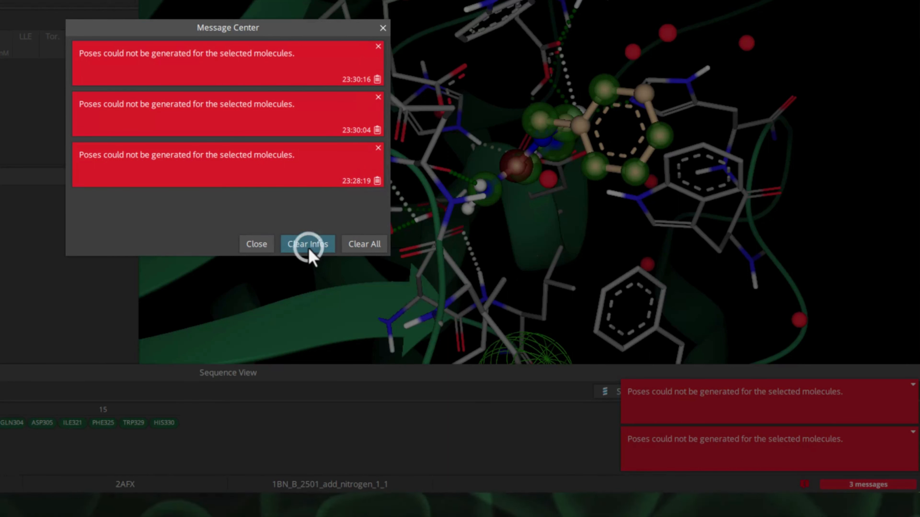
pyautogui.click(363, 248)
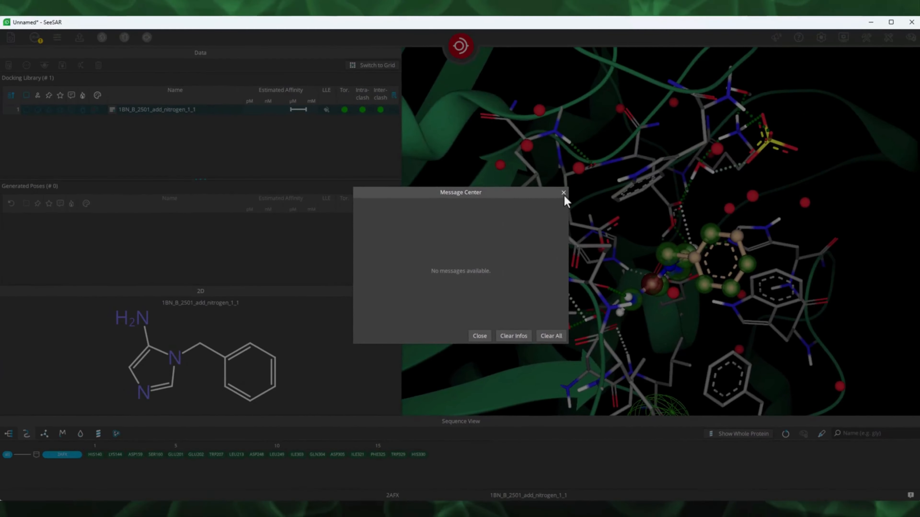
pyautogui.click(563, 193)
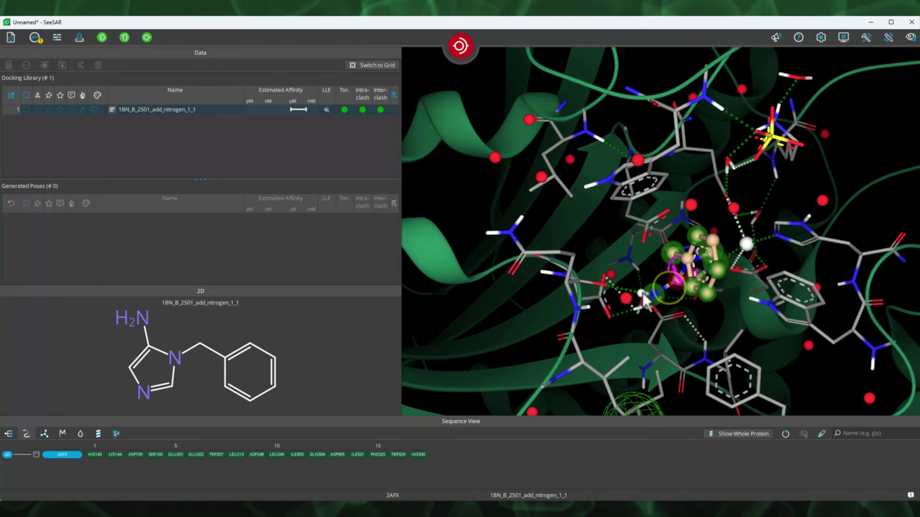
# Switch to the Proteins mode and view protein 2AFX with its ligand 1BN_B_2501.
pyautogui.click(459, 48)
pyautogui.click(318, 104)
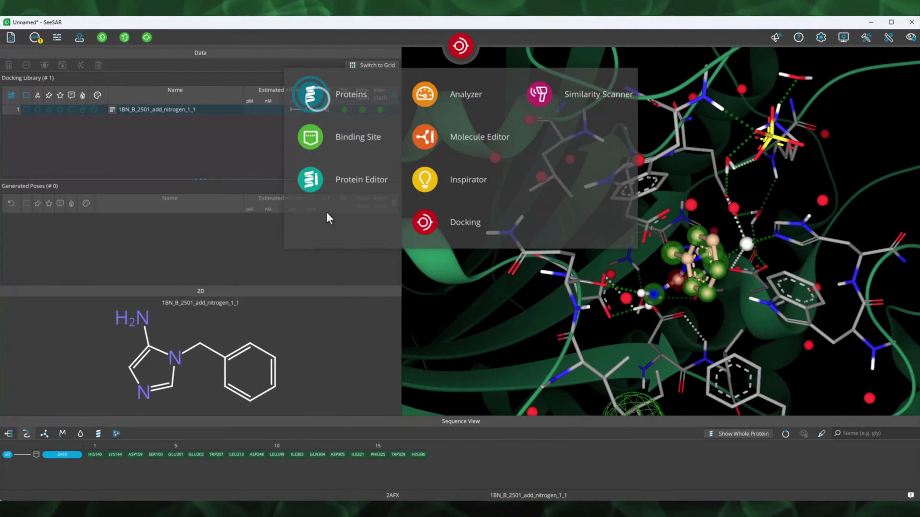
pyautogui.scroll(-3, 493, 290)
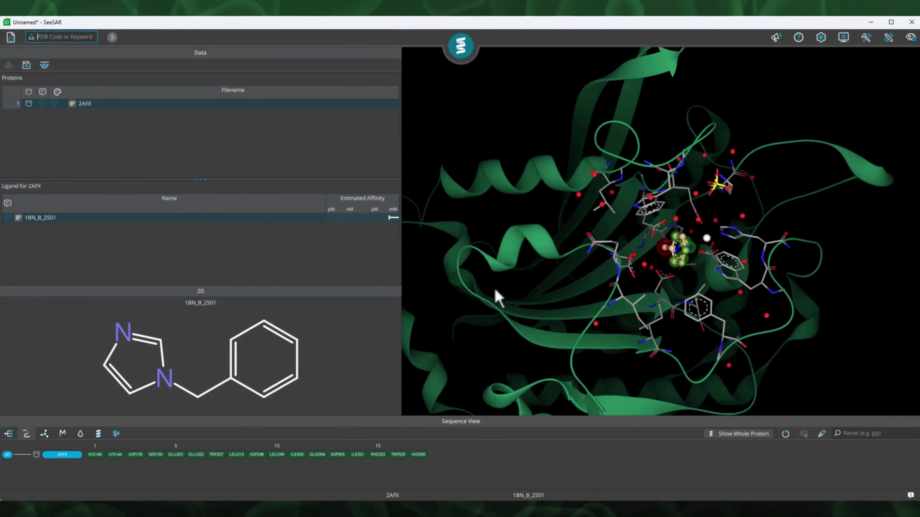
pyautogui.moveTo(520, 322); pyautogui.dragTo(525, 319)
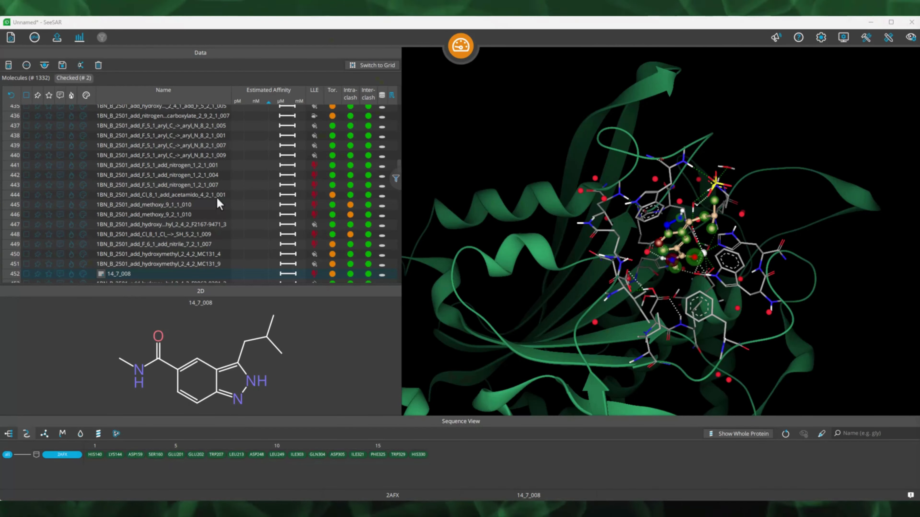
# Display 1BN_B_2501_add_Cl_8_1_add_acetamido_4_2_1_001 from the Analyzer's molecule table and look over the table up to its first entries.
pyautogui.click(217, 198)
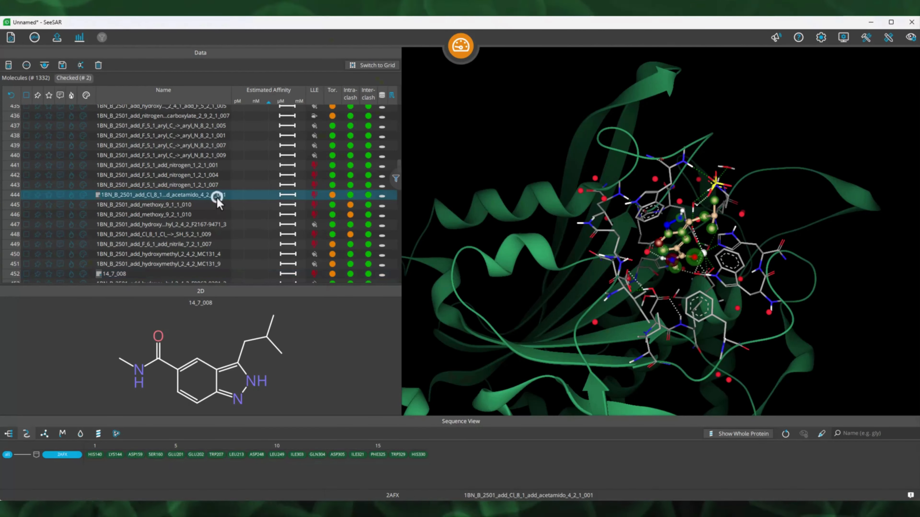
pyautogui.scroll(-5, 216, 200)
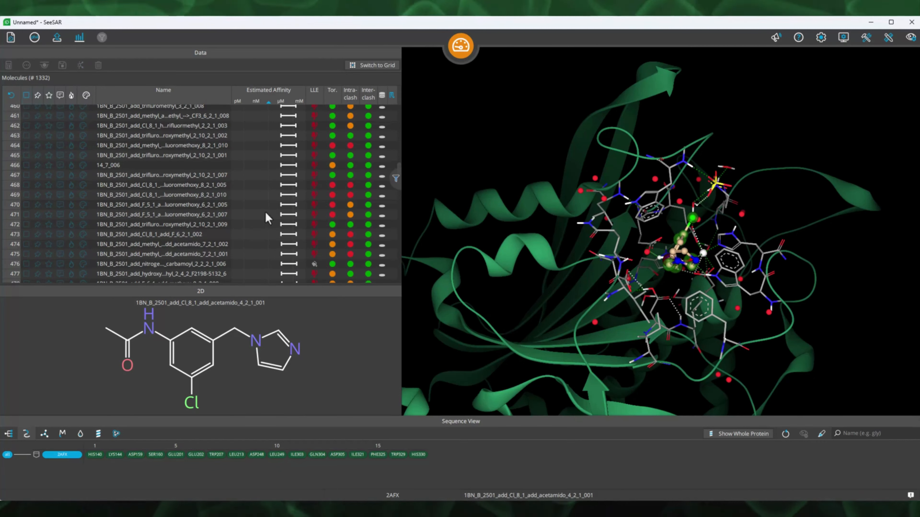
pyautogui.scroll(6, 267, 218)
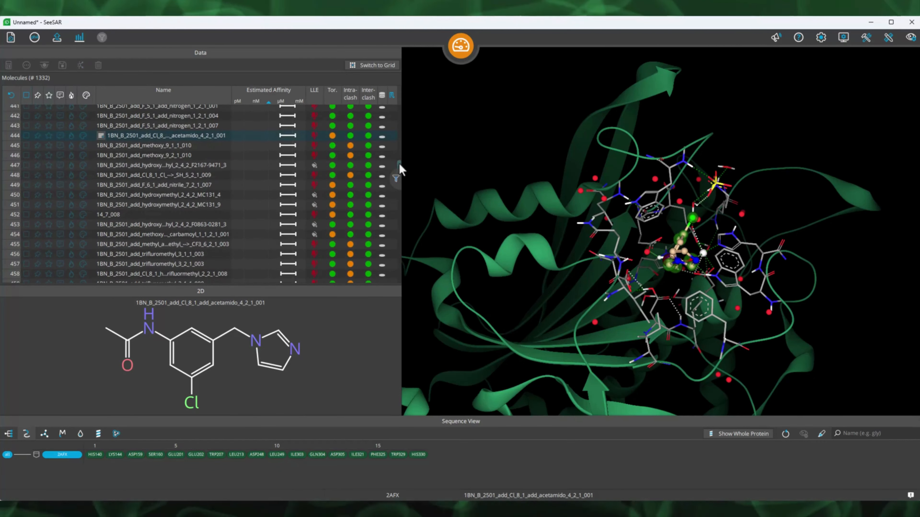
pyautogui.moveTo(400, 168); pyautogui.dragTo(397, 113)
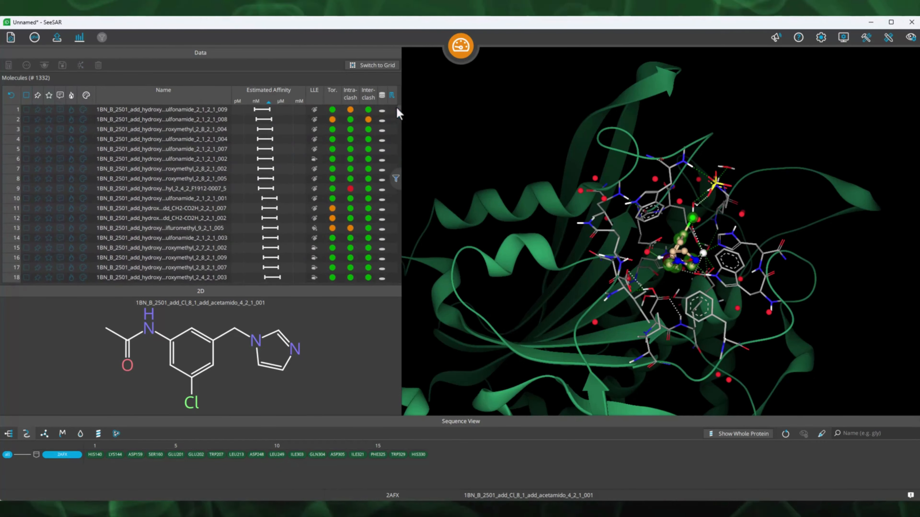
# Add a Drug-likeness (RO5) filter to the Analyzer's molecule table and apply it.
pyautogui.click(396, 178)
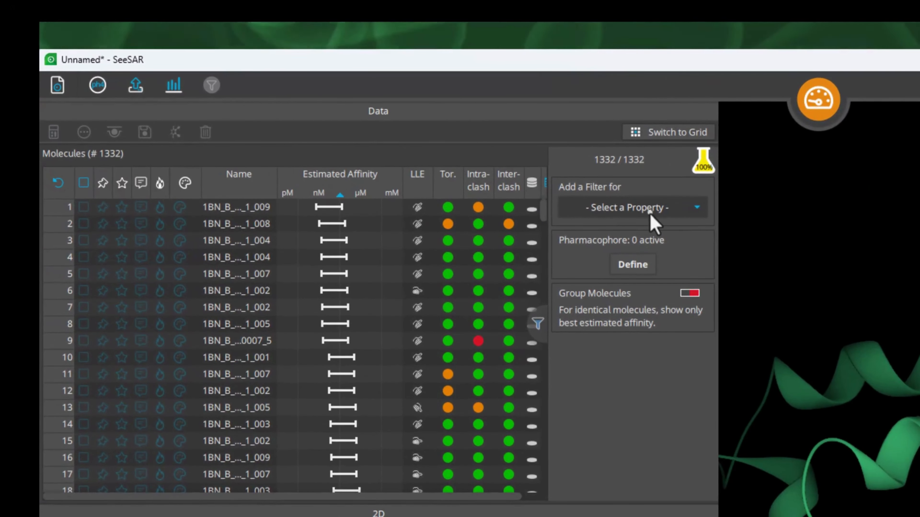
pyautogui.click(650, 212)
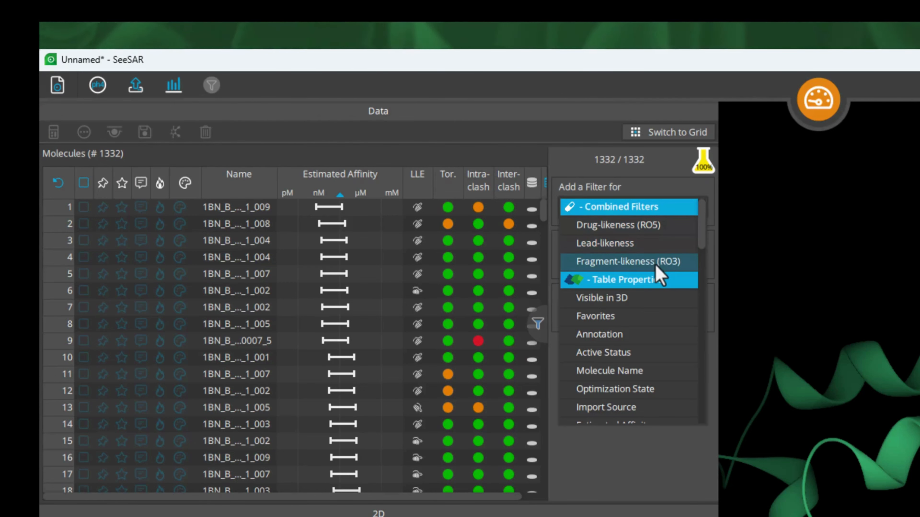
pyautogui.click(648, 226)
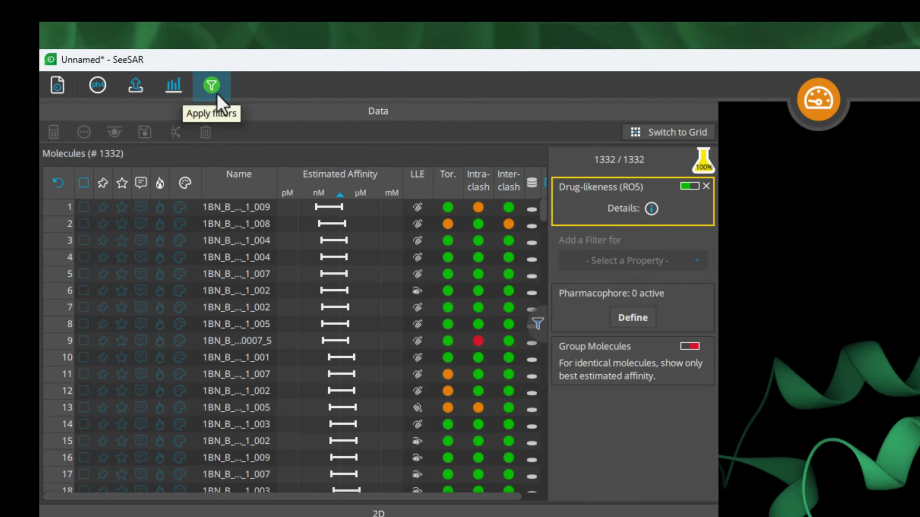
pyautogui.click(218, 102)
# Add Lead-likeness and Fragment-likeness (RO3) filters to the molecule table, applying each one.
pyautogui.click(615, 264)
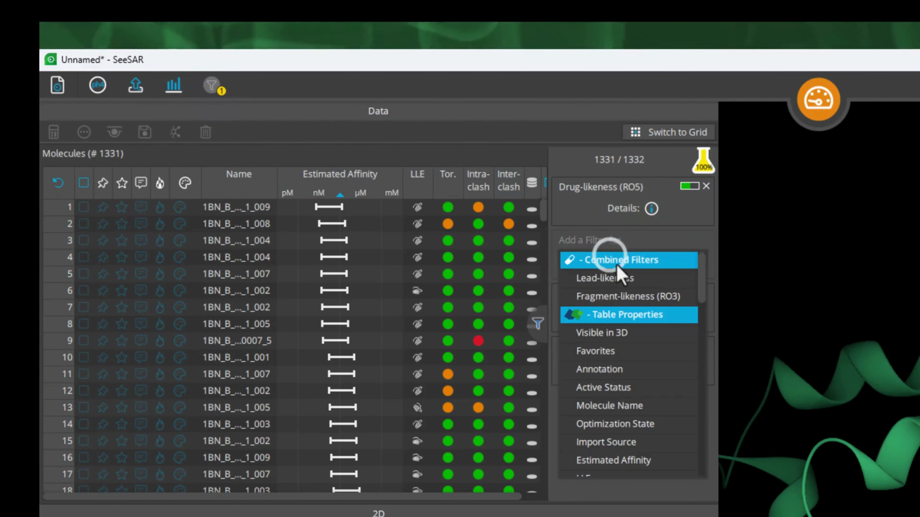
pyautogui.click(620, 280)
pyautogui.click(221, 94)
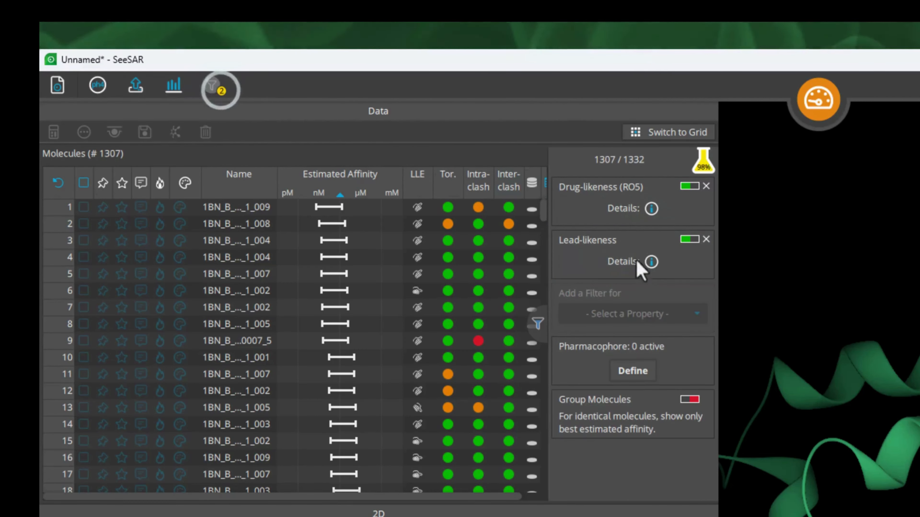
pyautogui.click(624, 320)
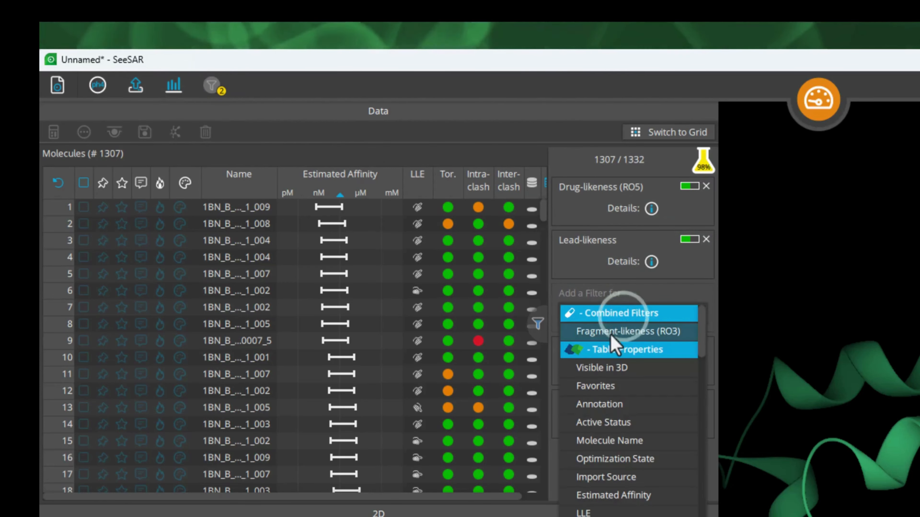
pyautogui.click(612, 329)
pyautogui.click(222, 96)
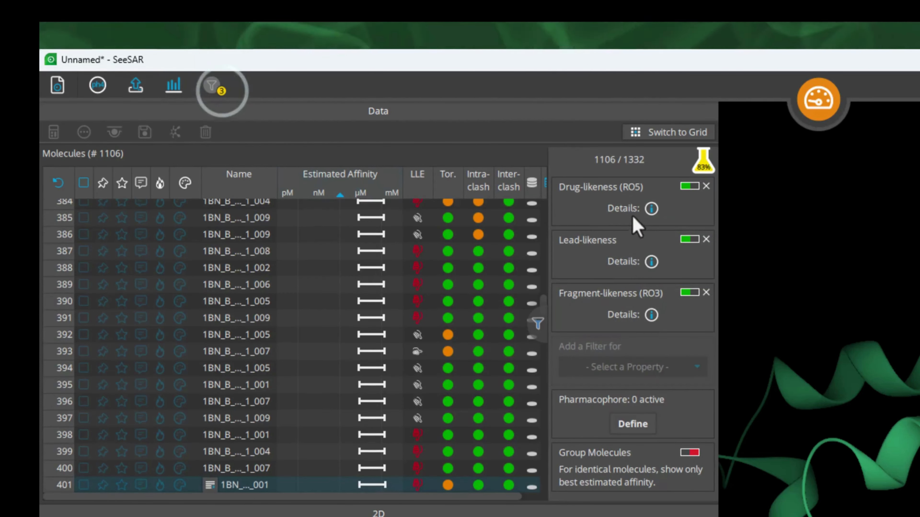
# Enable Group Molecules so only the best estimated affinity is shown for identical molecules, and apply the filters.
pyautogui.moveTo(641, 211)
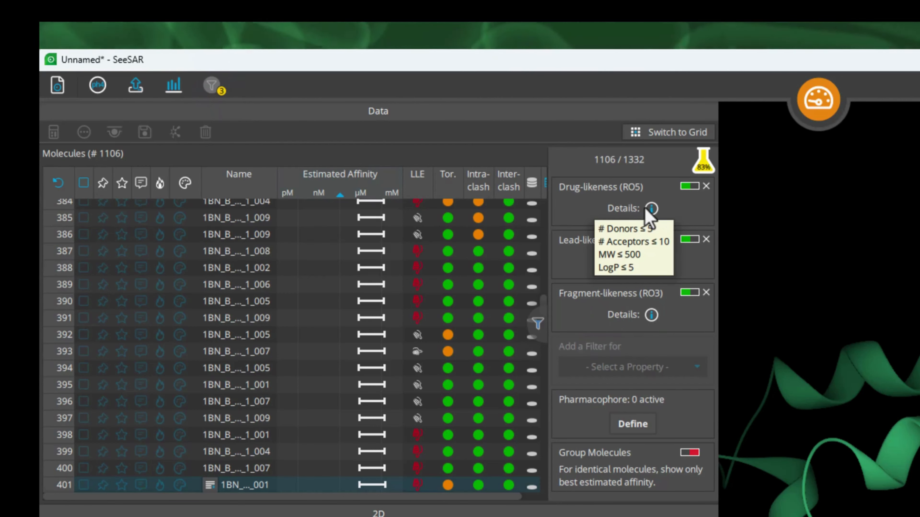
pyautogui.moveTo(651, 263)
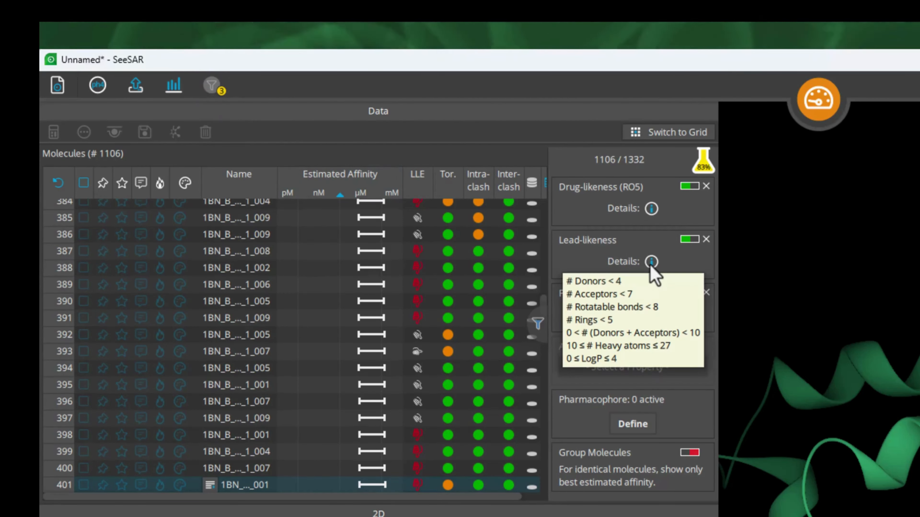
pyautogui.moveTo(651, 315)
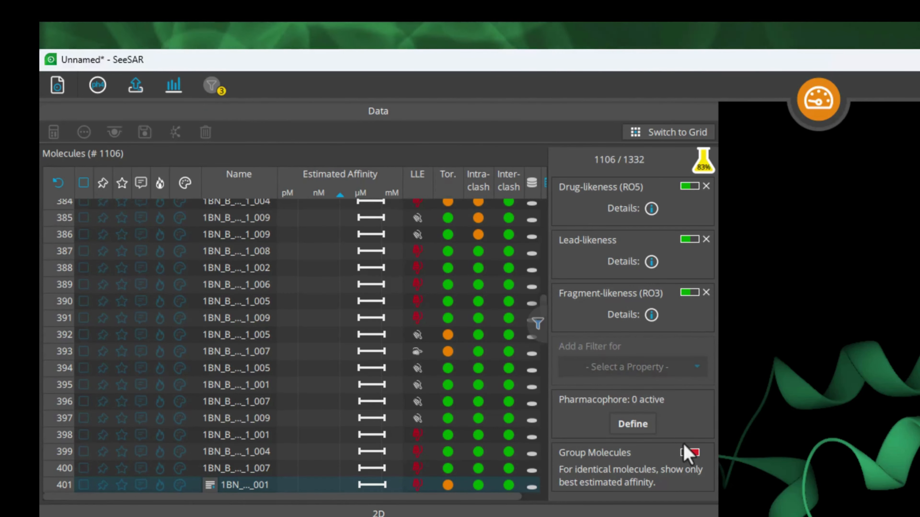
pyautogui.click(689, 453)
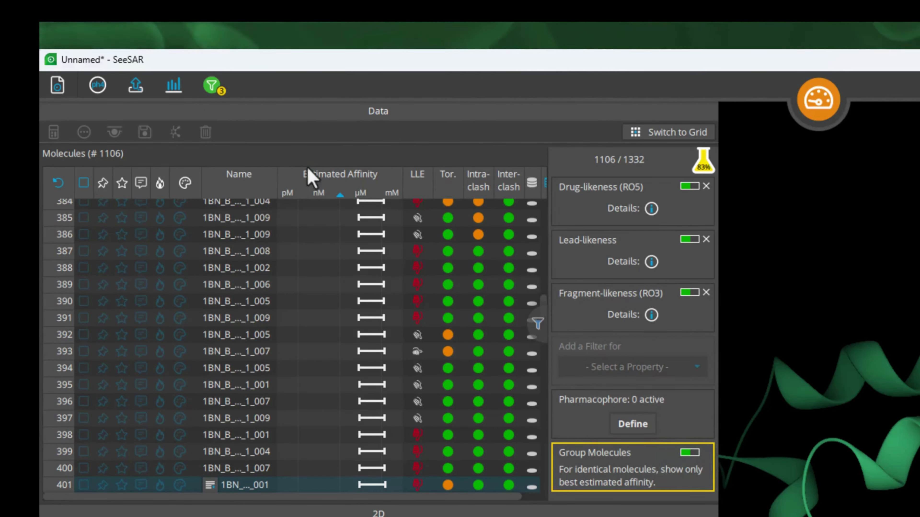
pyautogui.click(212, 87)
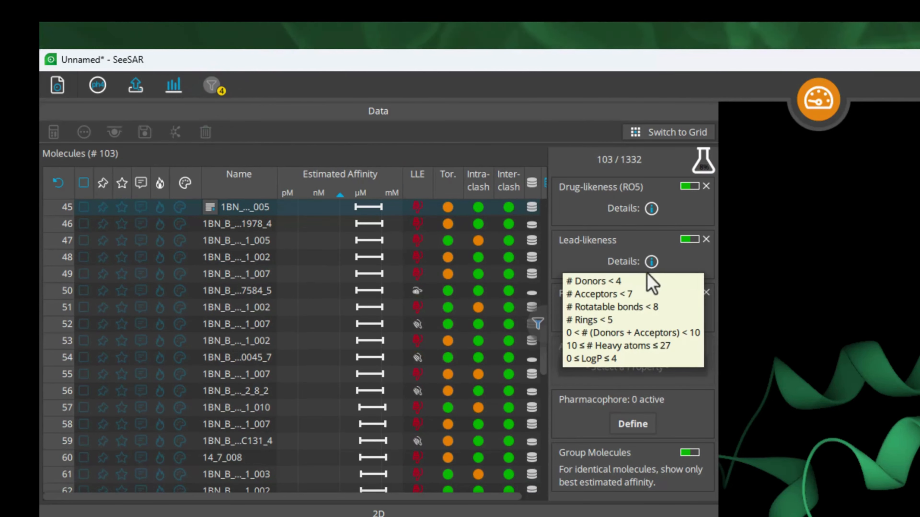
# Hide the filter settings and enlarge the molecule table above the 2D structure view.
pyautogui.moveTo(648, 316)
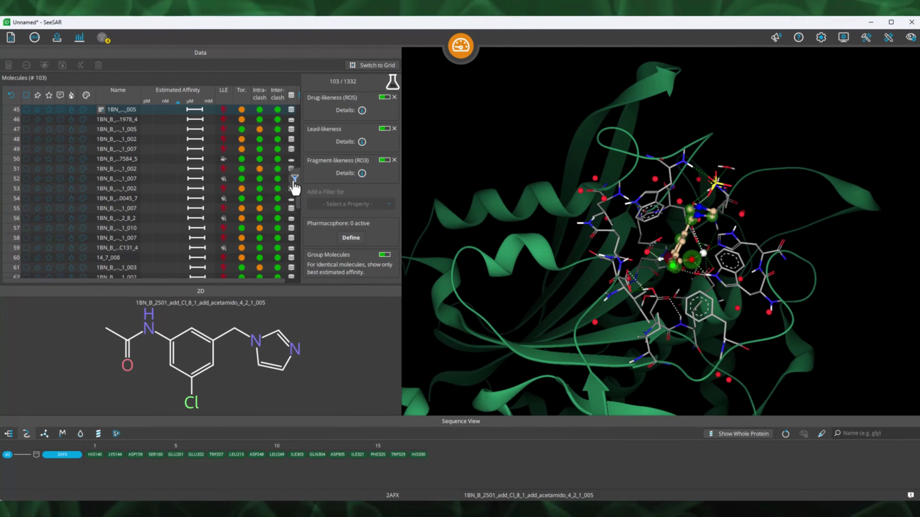
pyautogui.click(294, 179)
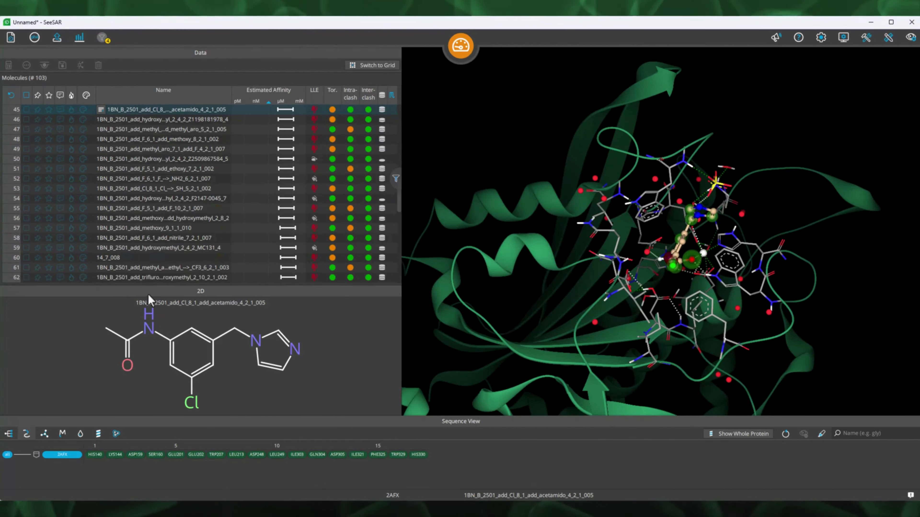
pyautogui.moveTo(150, 286); pyautogui.dragTo(152, 315)
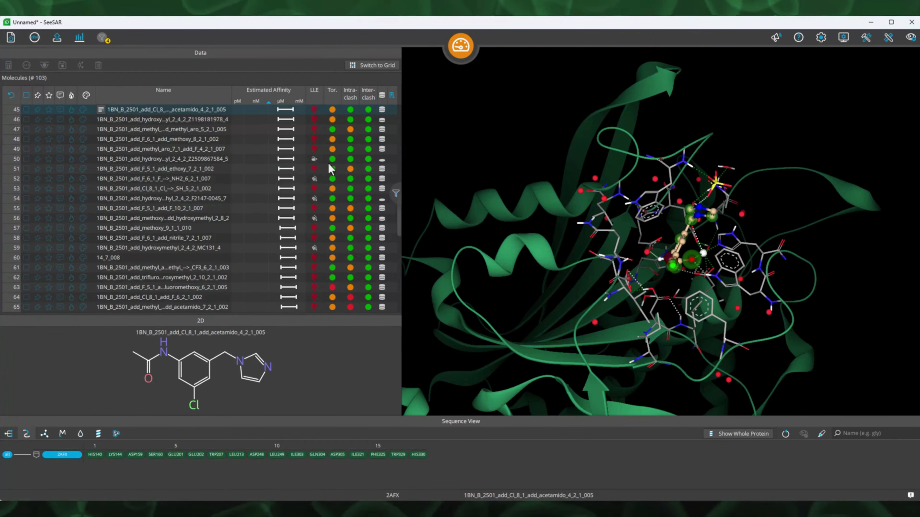
# View the Analyzer's definition file export options, including Export Definition for Hydescorer.
pyautogui.click(467, 50)
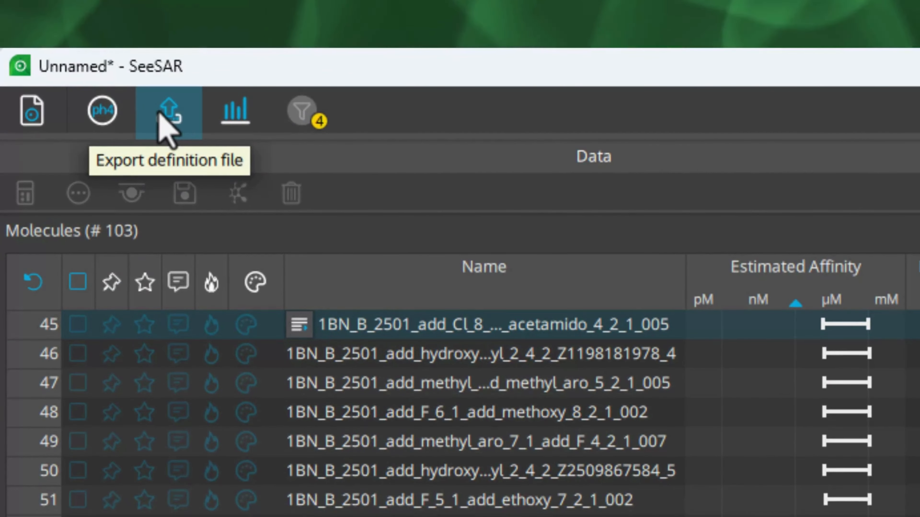
pyautogui.click(161, 120)
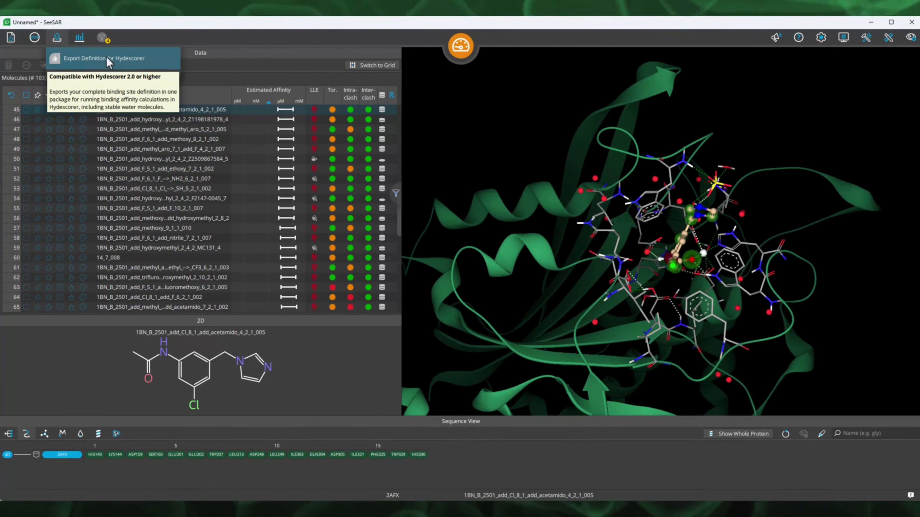
pyautogui.click(59, 40)
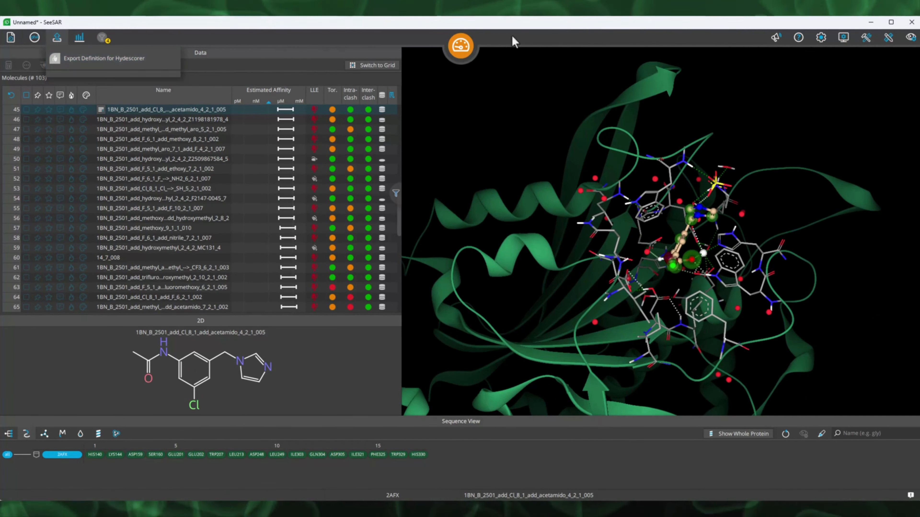
# Switch to the Docking mode and open its definition file export options.
pyautogui.click(471, 49)
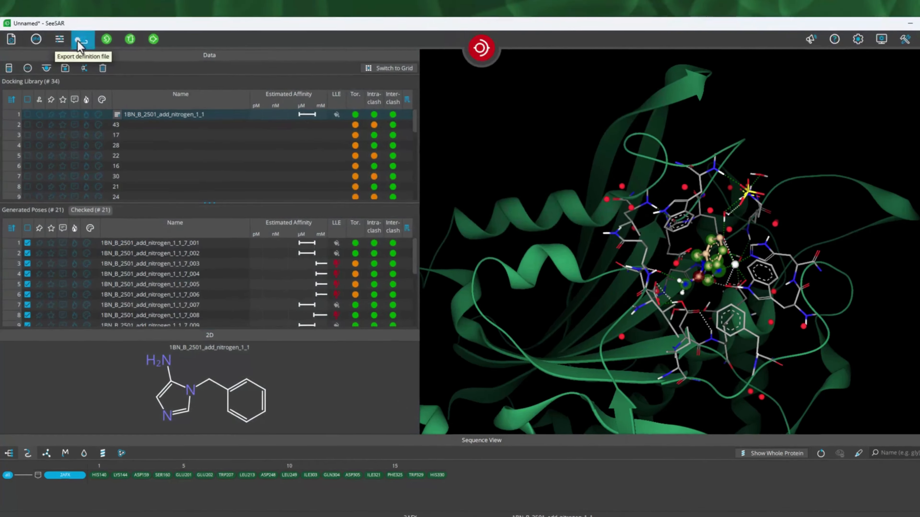
pyautogui.click(80, 43)
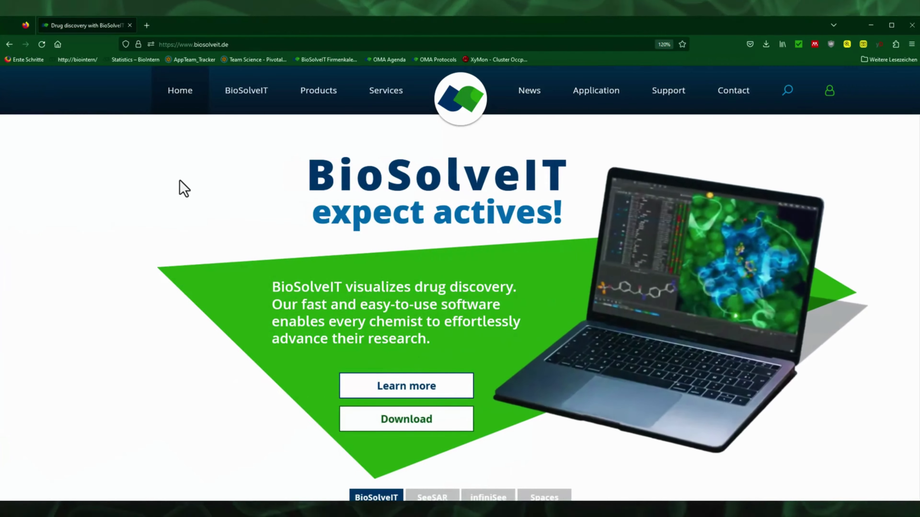
# Open the news article "SeeSAR 13: 'Midas' — Tangible Merit" from the BioSolveIT home page and read through it.
pyautogui.scroll(-4, 184, 188)
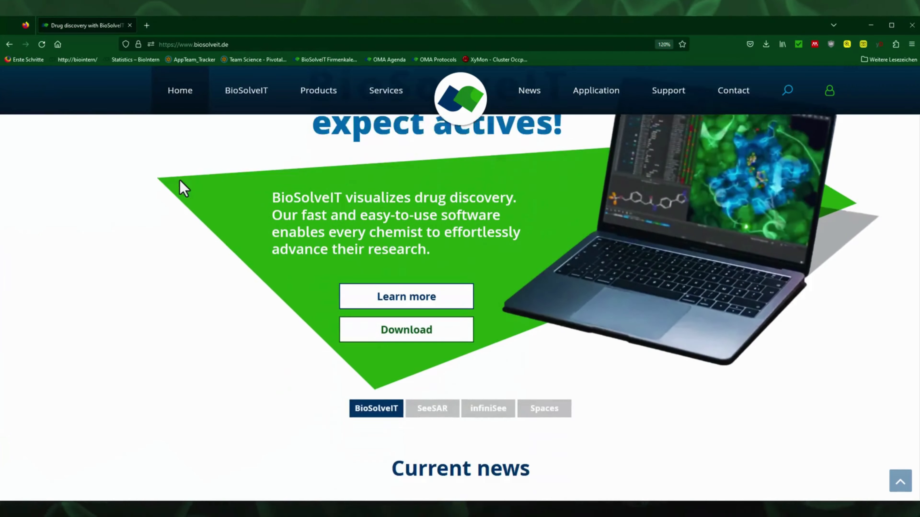
pyautogui.scroll(-4, 184, 188)
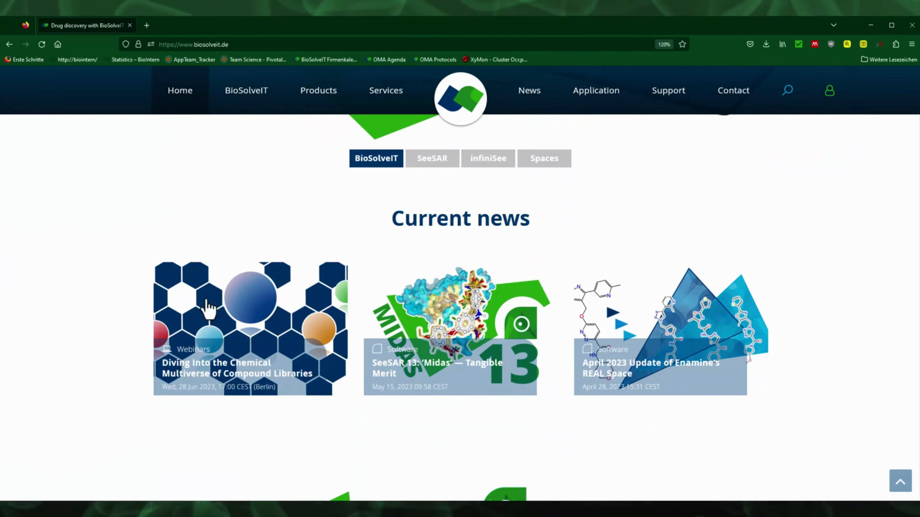
pyautogui.click(457, 361)
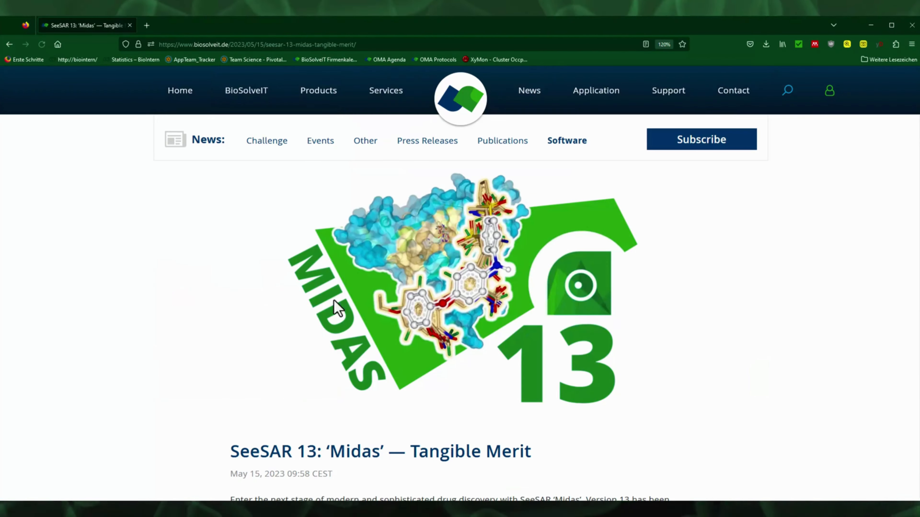
pyautogui.scroll(-5, 336, 308)
pyautogui.scroll(-14, 168, 290)
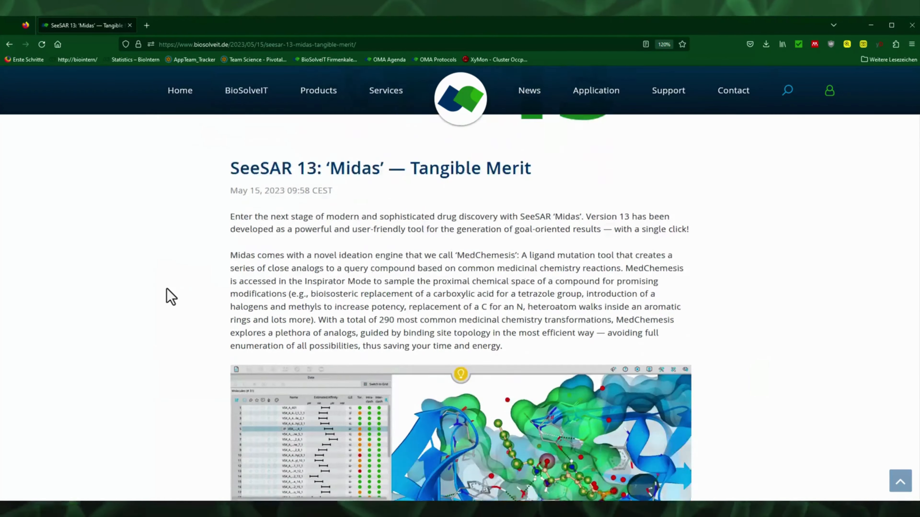
pyautogui.scroll(5, 167, 288)
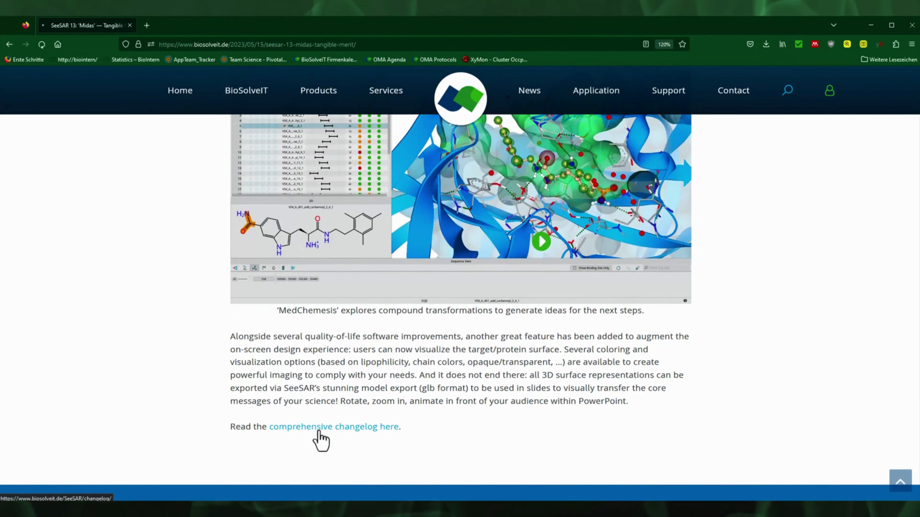
# Open the comprehensive changelog linked in the article and review the SeeSAR 13 entries.
pyautogui.click(320, 434)
pyautogui.scroll(-3, 99, 284)
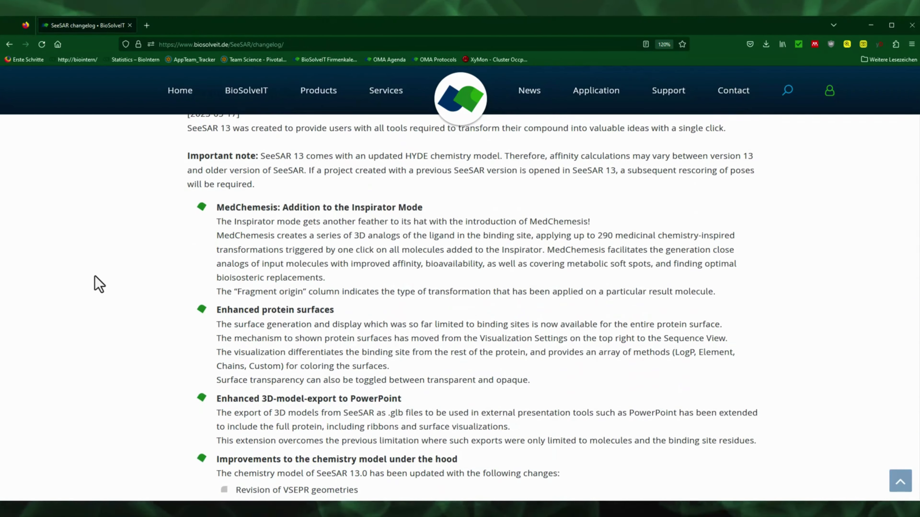
pyautogui.scroll(3, 98, 284)
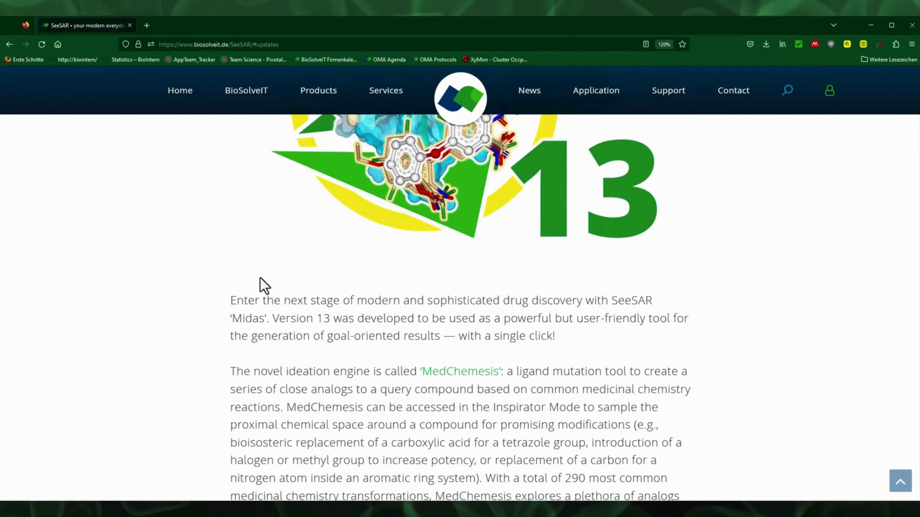
# Open the SeeSAR product page and look through its introduction and the overview of the available modes.
pyautogui.moveTo(319, 90)
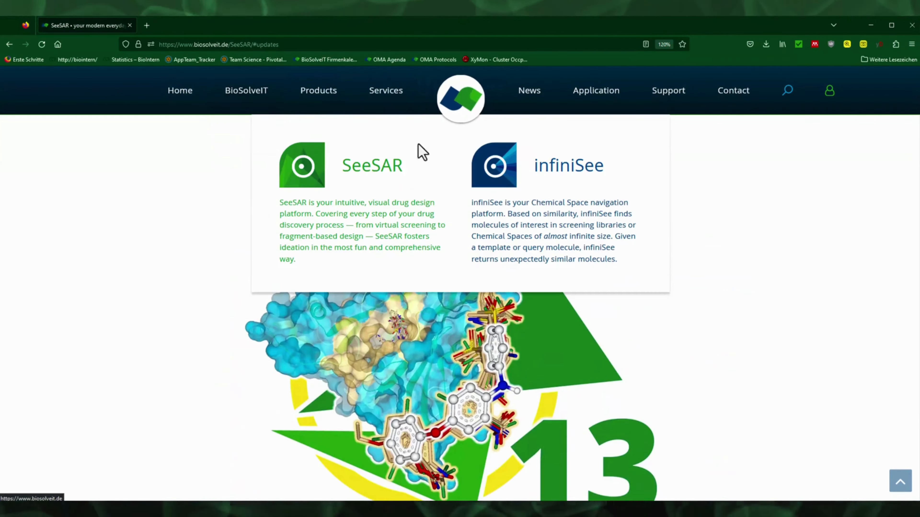
pyautogui.click(244, 237)
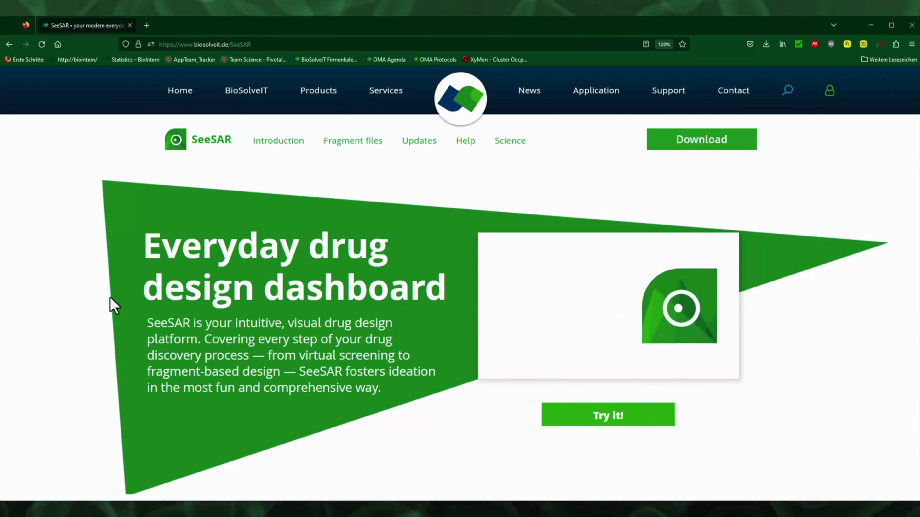
pyautogui.scroll(-5, 110, 298)
pyautogui.scroll(-6, 115, 306)
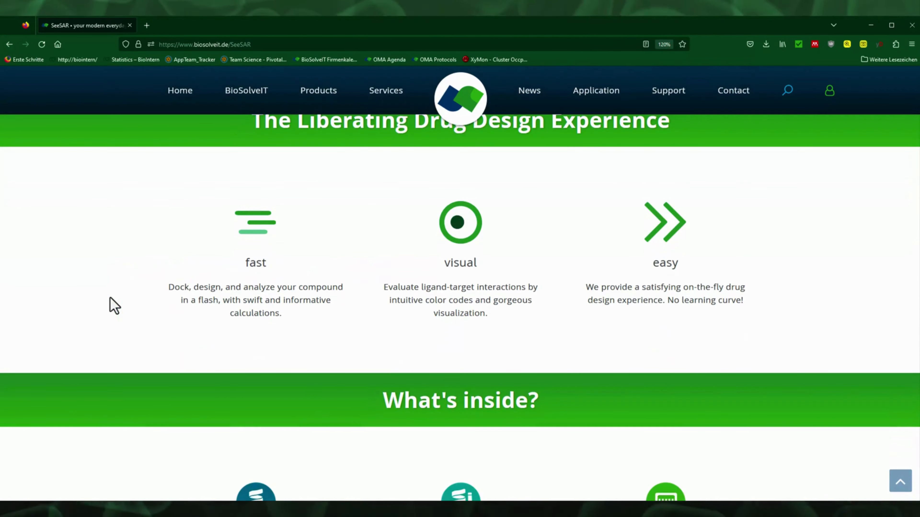
pyautogui.scroll(-13, 110, 297)
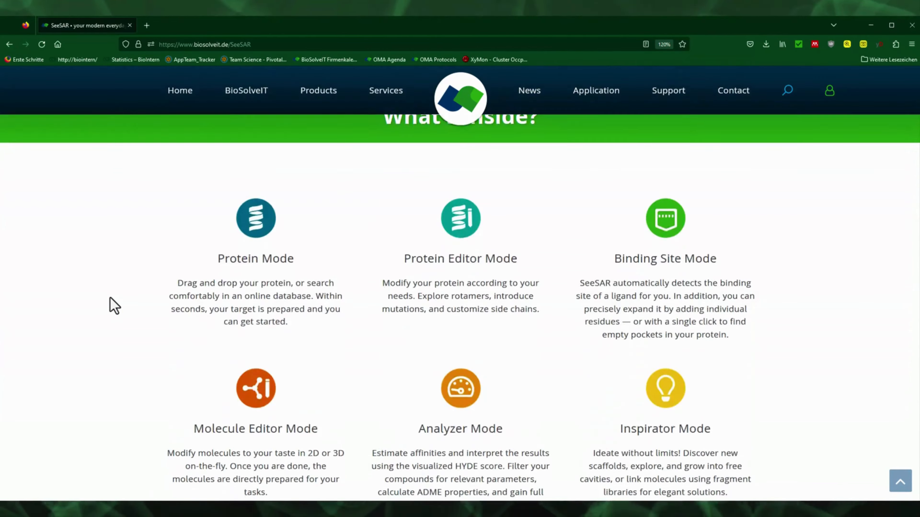
pyautogui.scroll(-10, 110, 298)
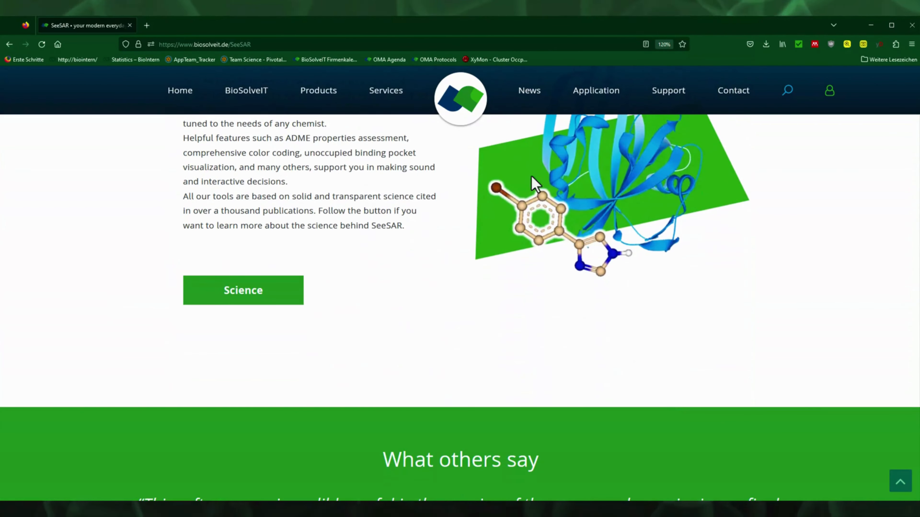
# Open the BioSolveIT Support page and look through the instructions and fields of the support request form.
pyautogui.moveTo(674, 99)
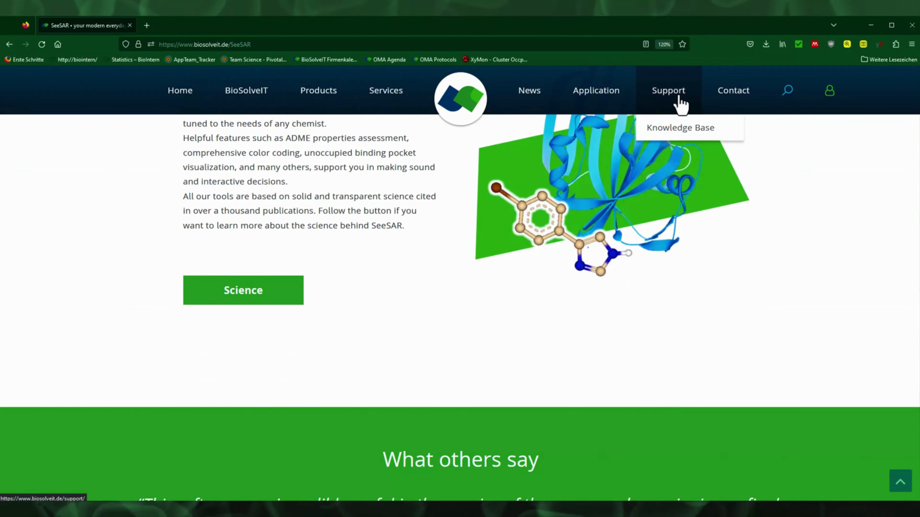
pyautogui.click(680, 104)
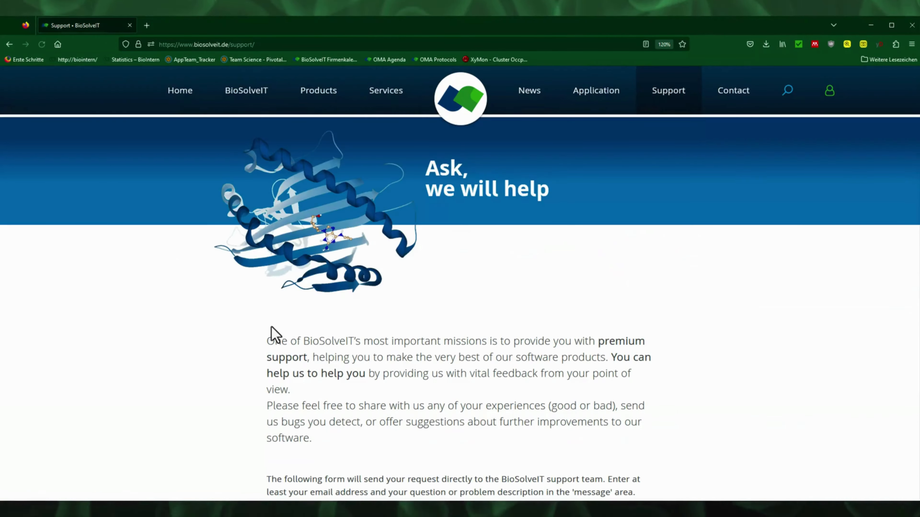
pyautogui.scroll(-7, 243, 339)
pyautogui.scroll(7, 243, 340)
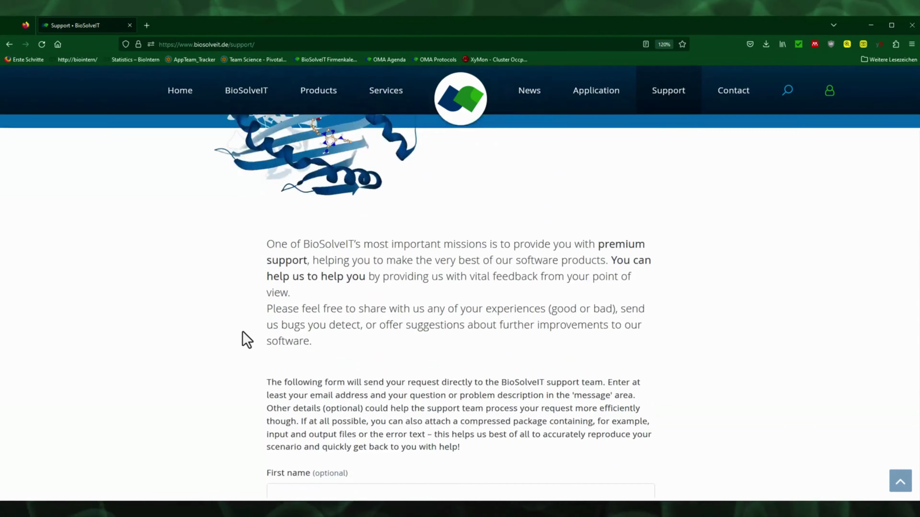
pyautogui.scroll(-11, 283, 328)
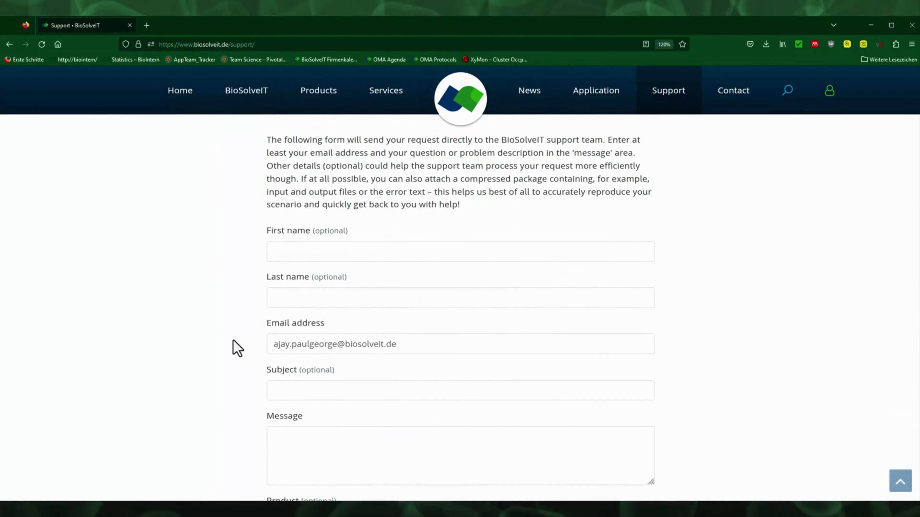
pyautogui.scroll(-2, 230, 347)
pyautogui.scroll(8, 228, 346)
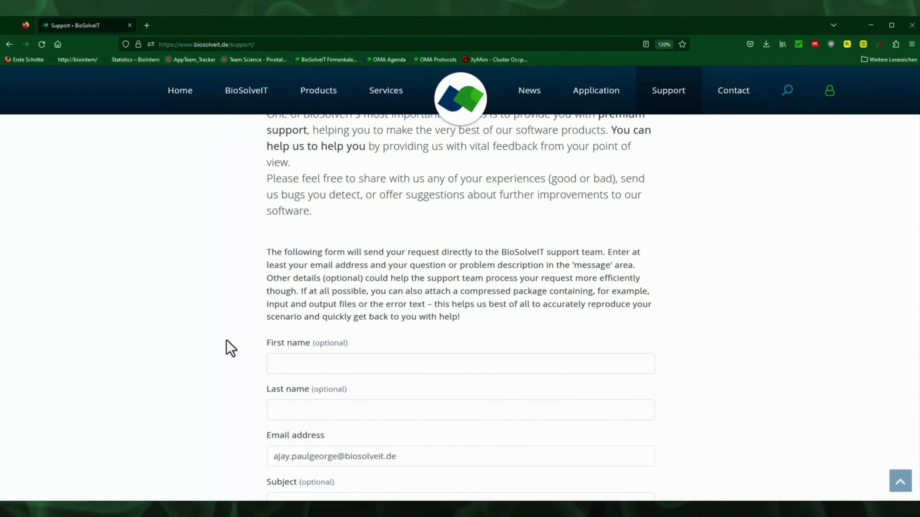